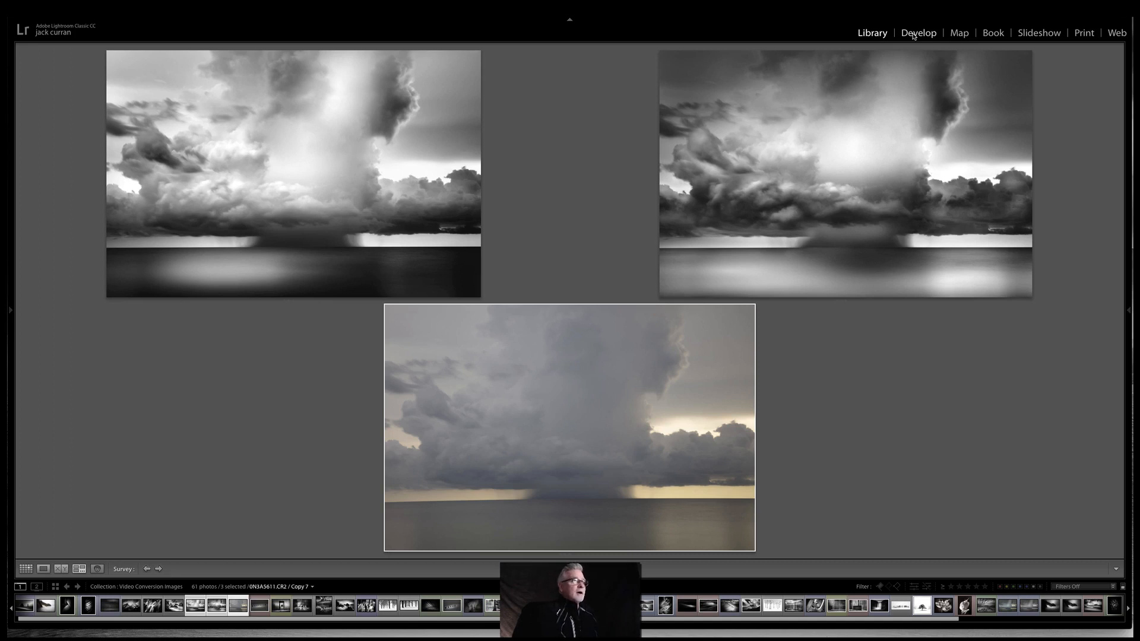
Open the colour storm-cloud seascape for developing and rotate its crop slightly to level the horizon.
left_click(914, 34)
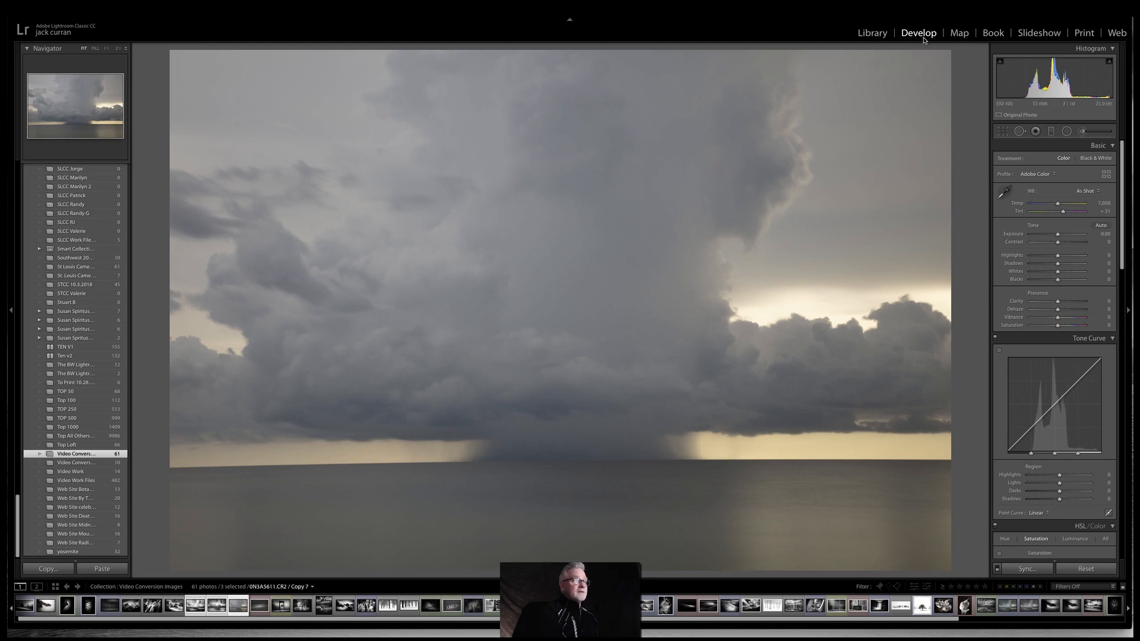
left_click(1003, 132)
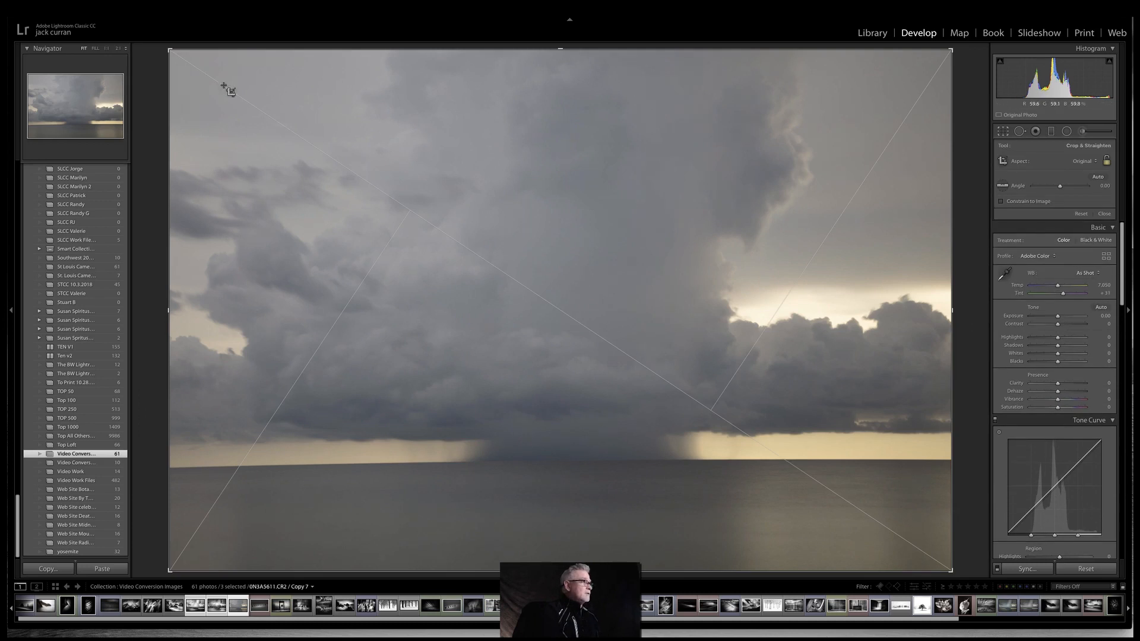
left_click_drag(170, 51, 168, 59)
key("Return")
Enable chromatic aberration removal and lens profile corrections for the photo.
scroll(1063, 369, "down", 10)
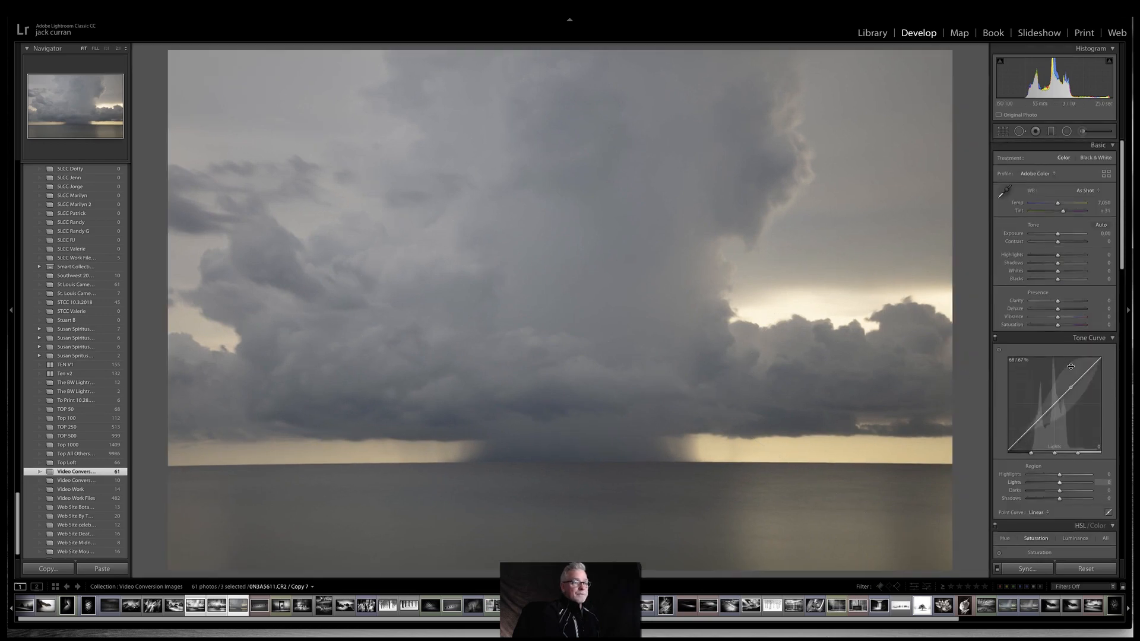
scroll(1063, 356, "down", 2)
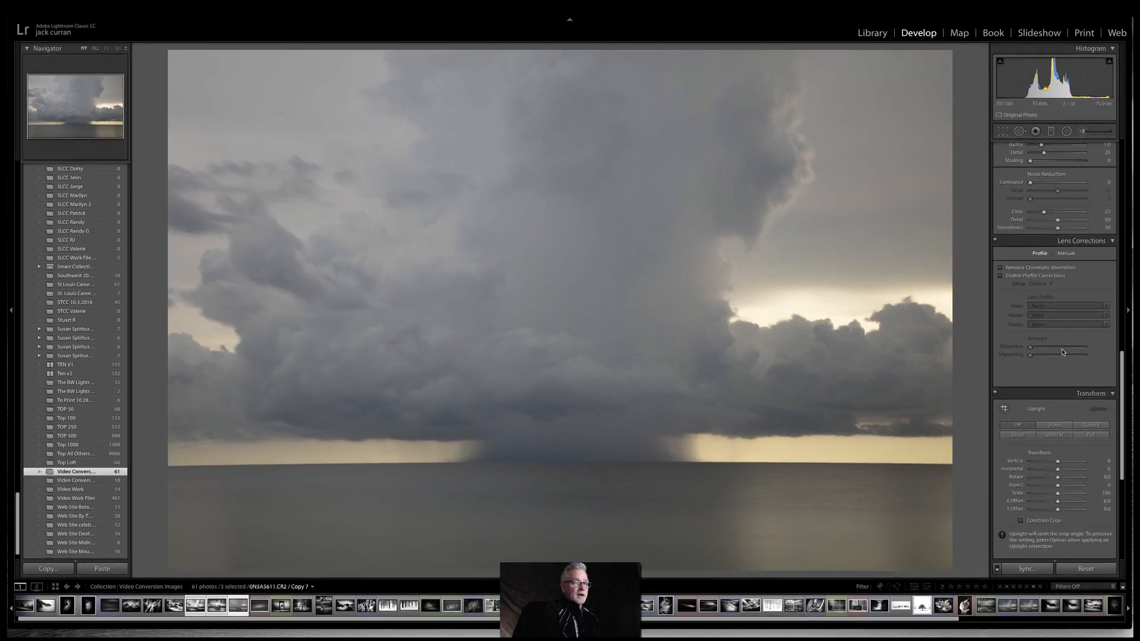
left_click(1001, 267)
left_click(999, 275)
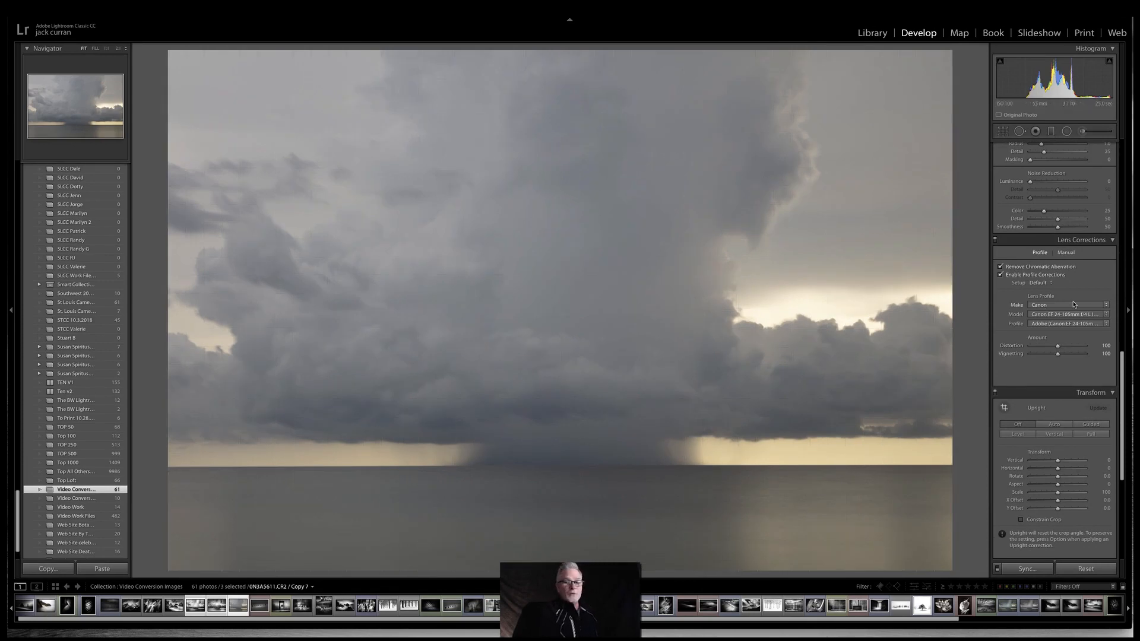
Try darker and brighter exposures on the photo and settle the exposure at -0.15.
scroll(1074, 303, "up", 5)
scroll(1073, 303, "up", 5)
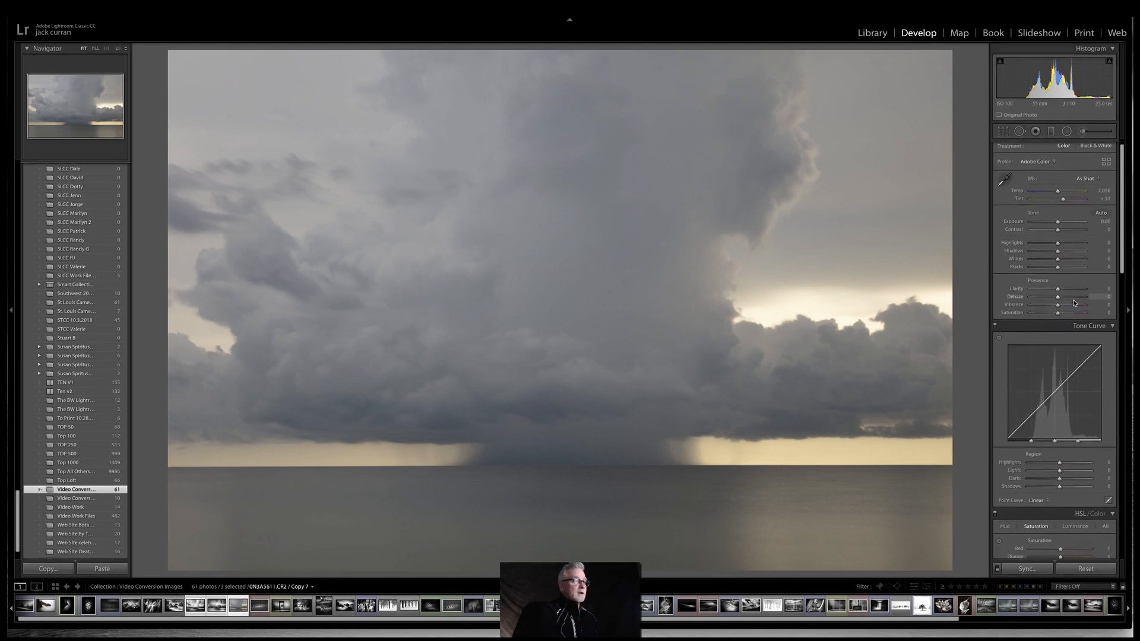
scroll(1074, 303, "up", 5)
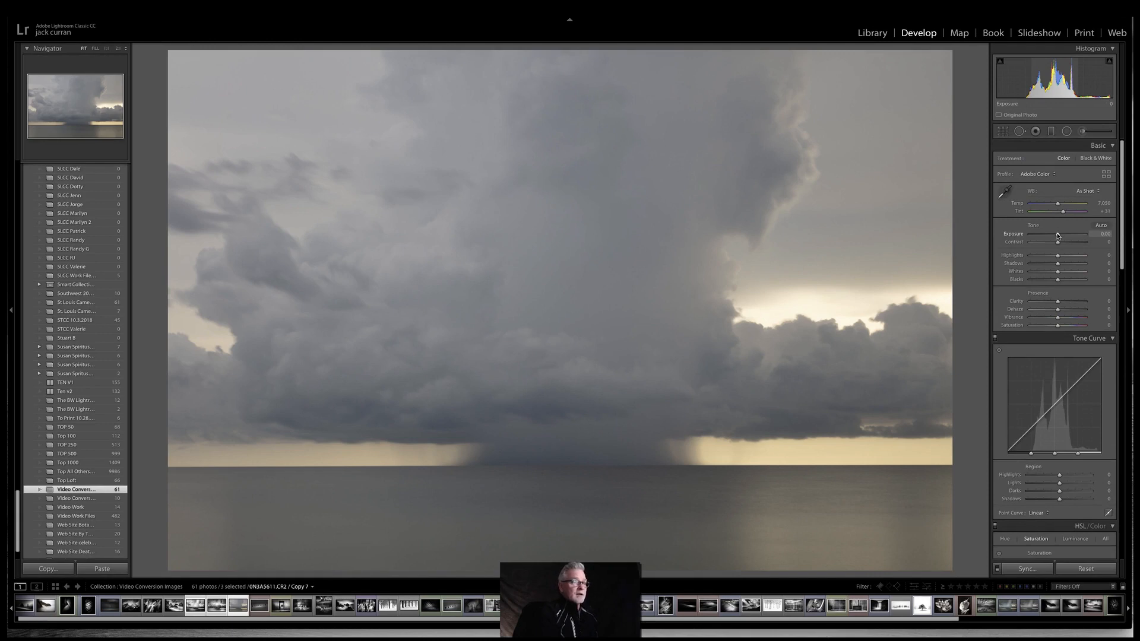
left_click_drag(1057, 236, 1049, 237)
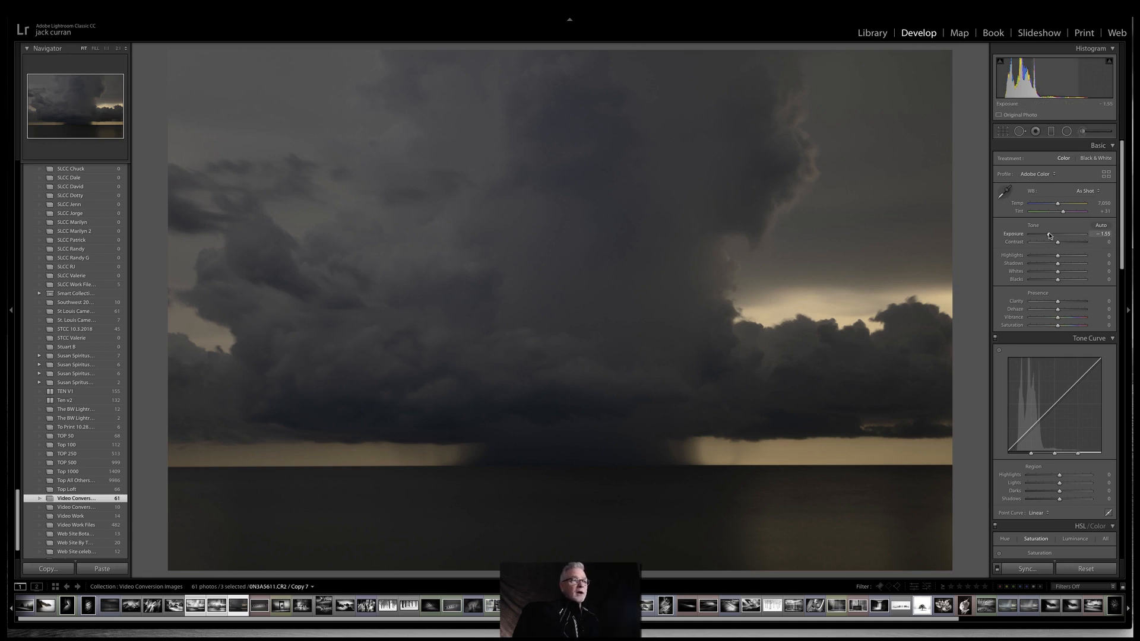
left_click_drag(1048, 234, 1065, 236)
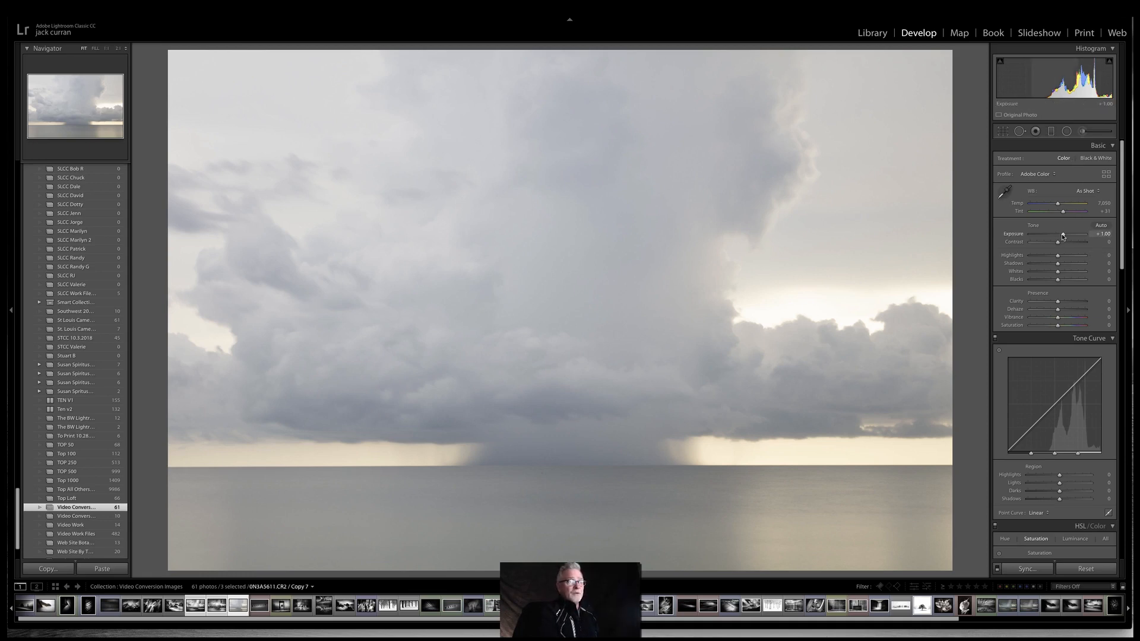
left_click_drag(1063, 236, 1054, 237)
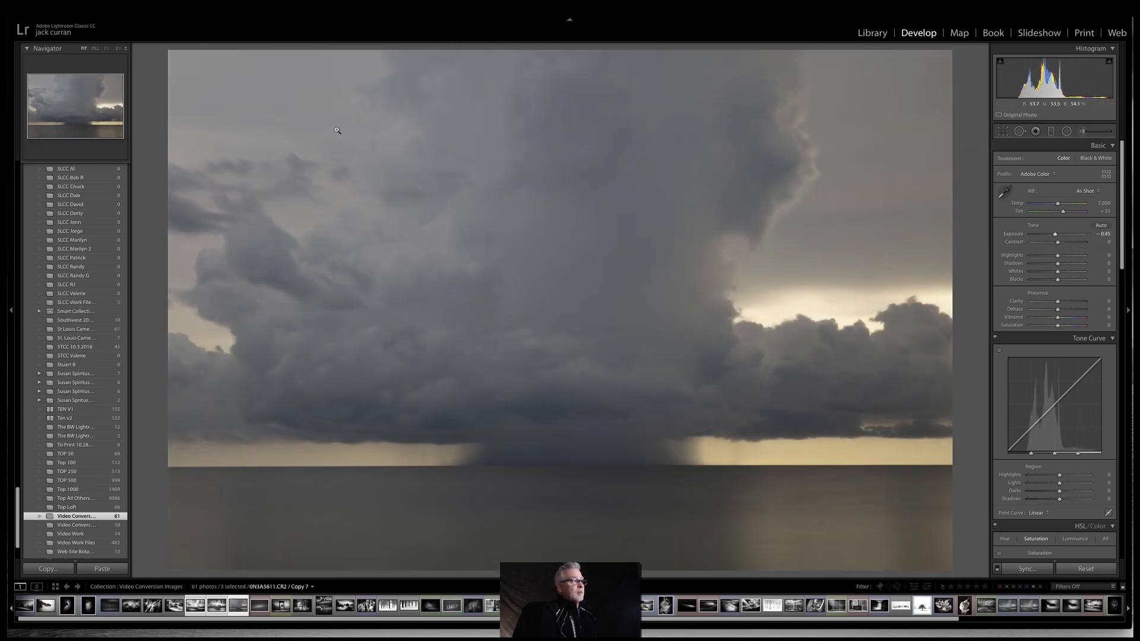
left_click_drag(1055, 235, 1057, 236)
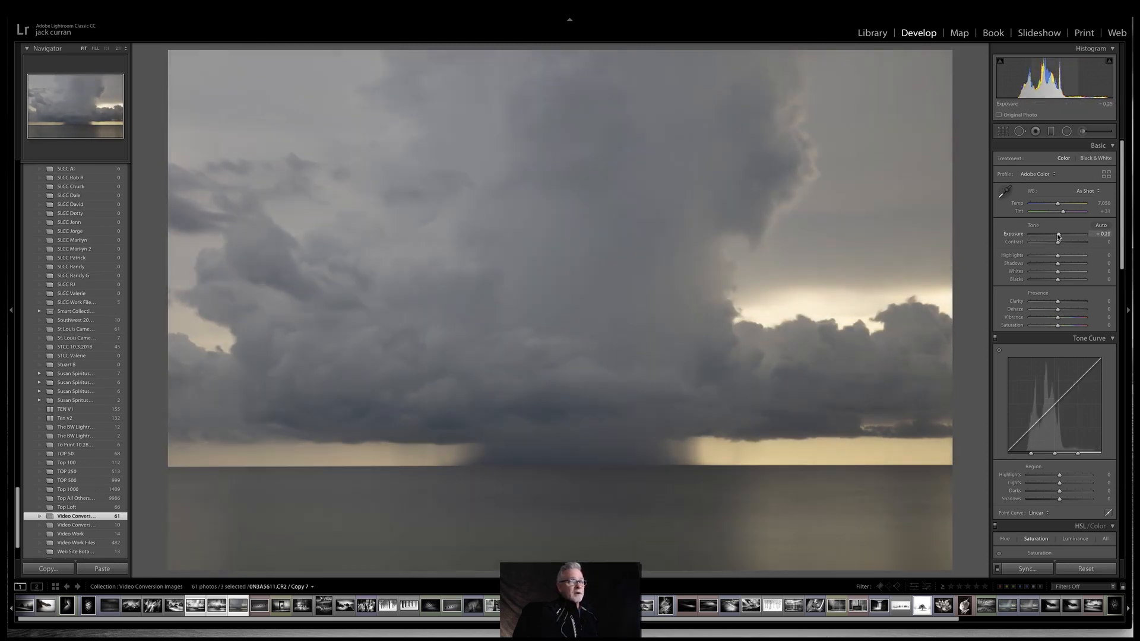
Compare a blue saturation of +66 on the clouds up close and settle the blue saturation at +2.
scroll(1081, 324, "down", 5)
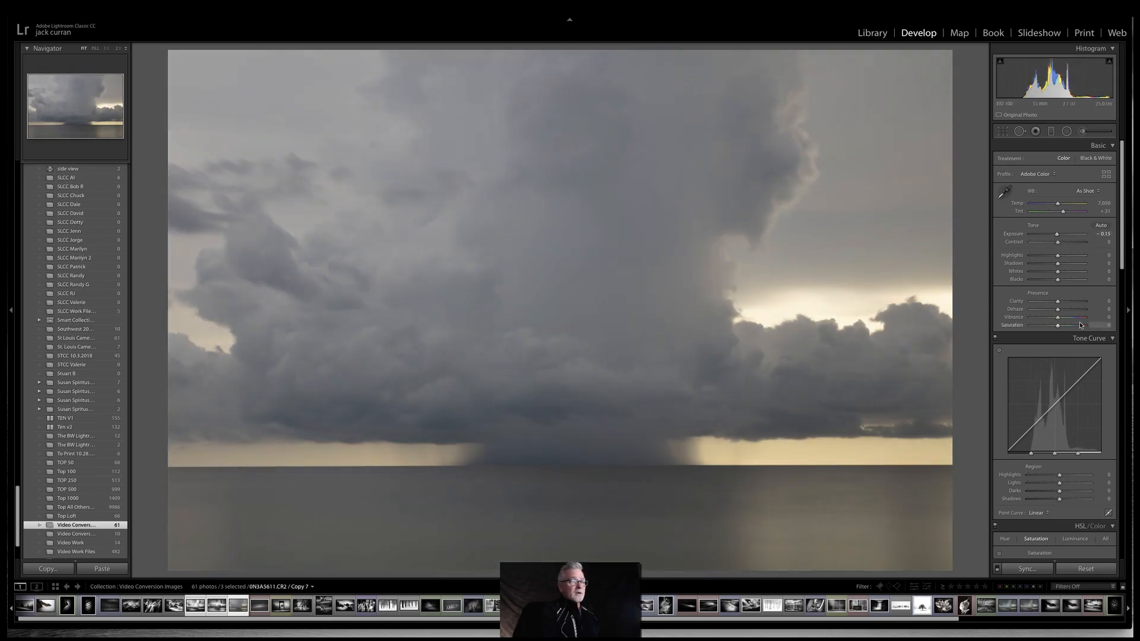
scroll(1081, 324, "down", 1)
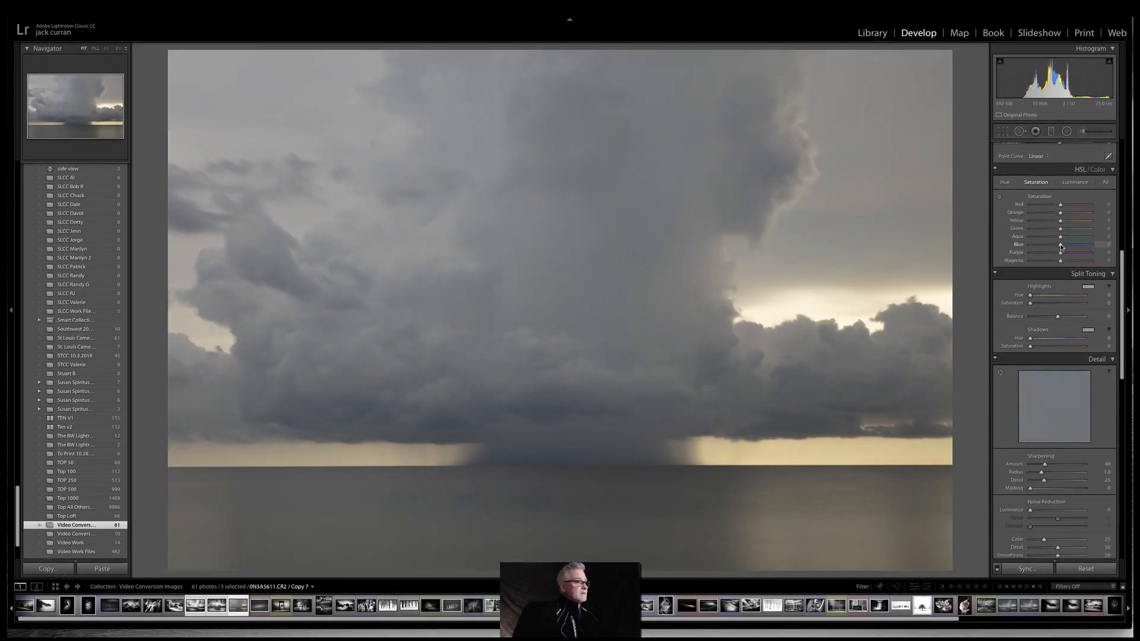
mouse_move(1061, 247)
left_mouse_down()
mouse_move(1045, 248)
mouse_move(1090, 249)
mouse_move(1080, 249)
left_mouse_up()
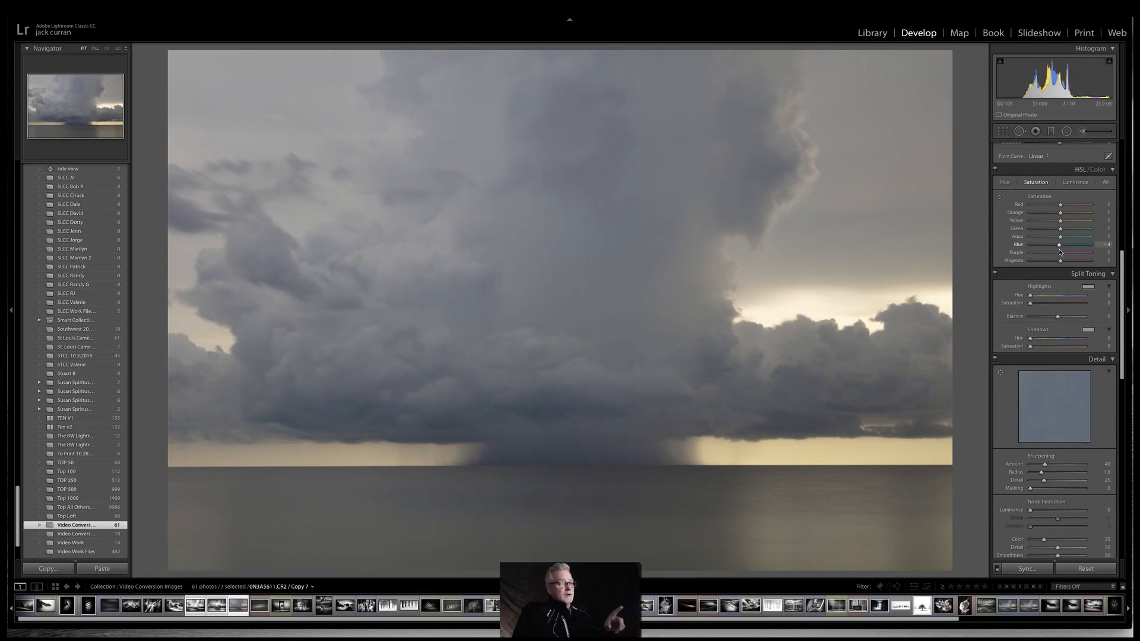
left_click(565, 407)
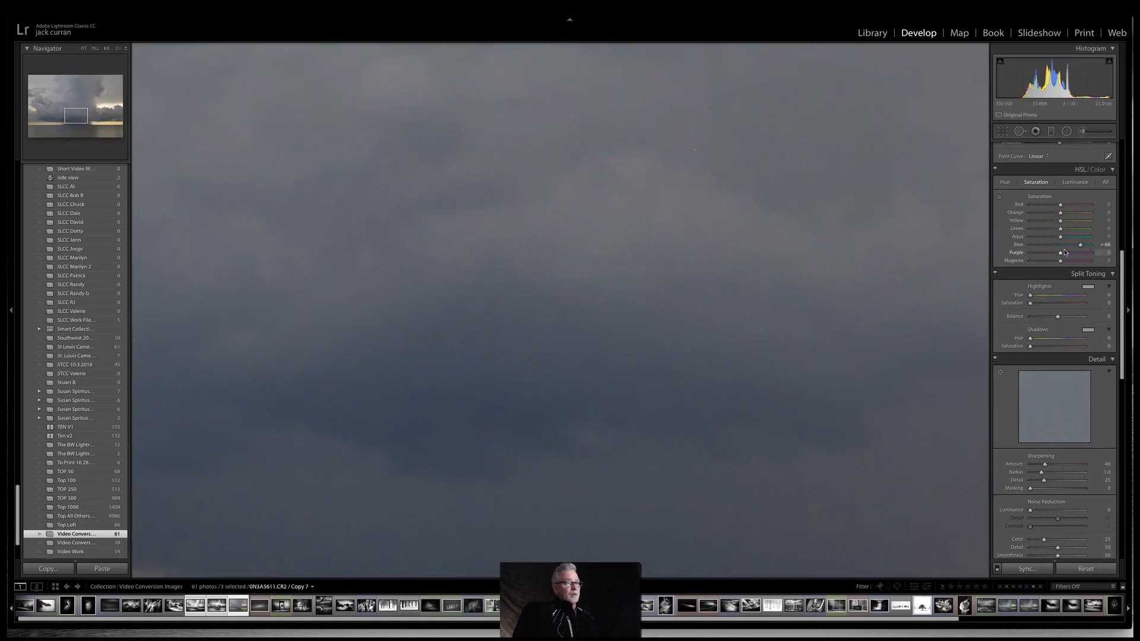
mouse_move(1080, 245)
left_mouse_down()
mouse_move(1093, 247)
mouse_move(1062, 249)
left_mouse_up()
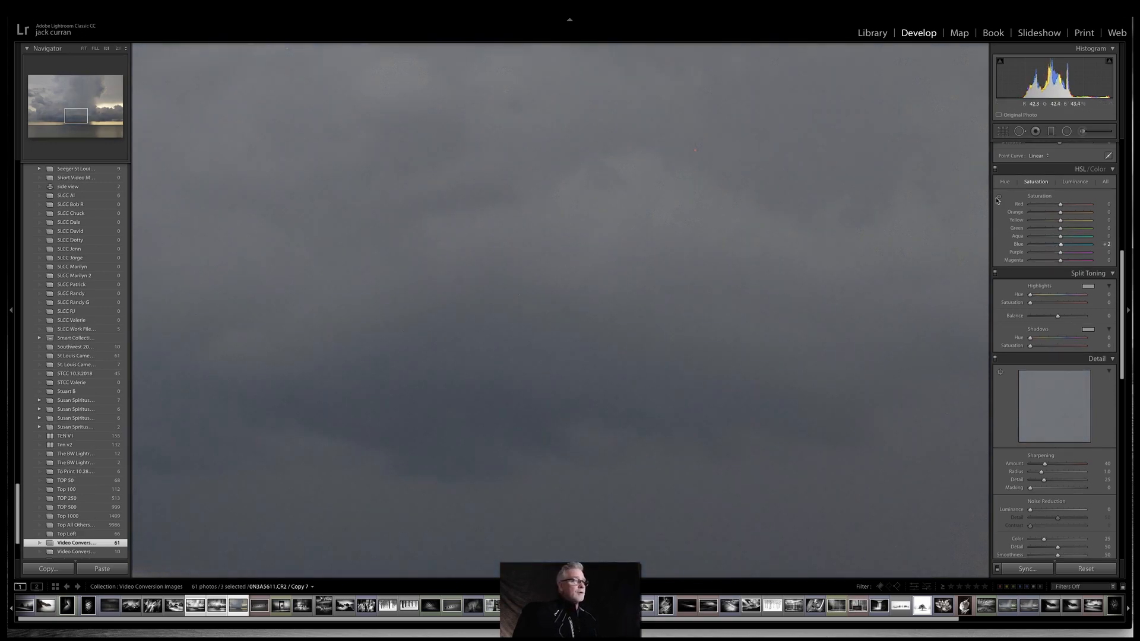
Clone out the small speck in the magnified clouds with the Spot Removal tool.
left_click(1019, 131)
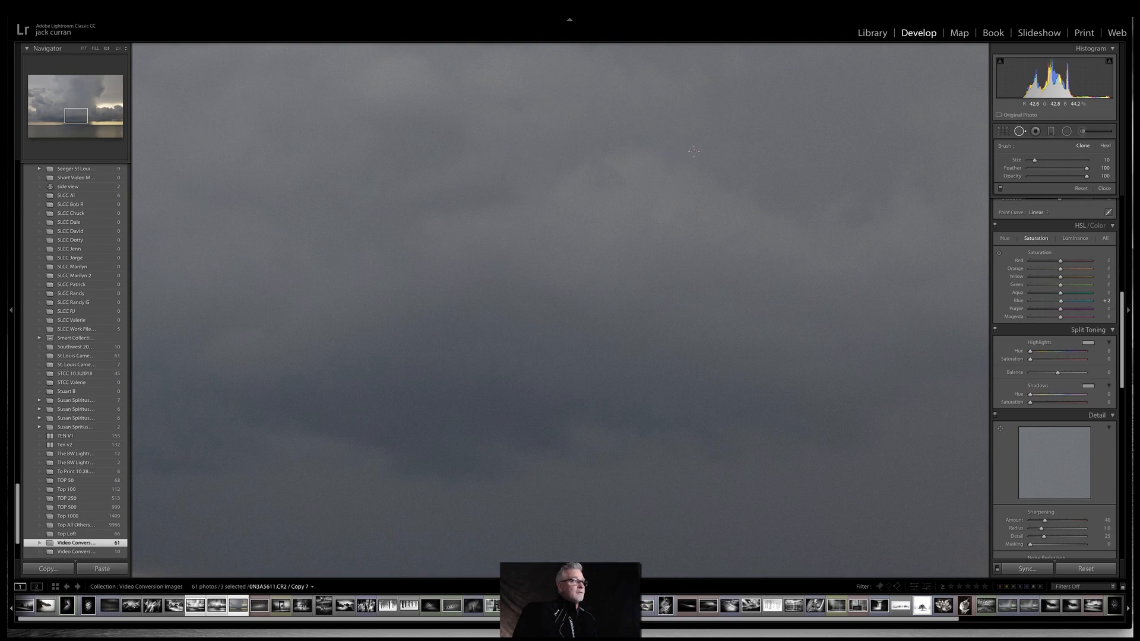
left_click(1104, 188)
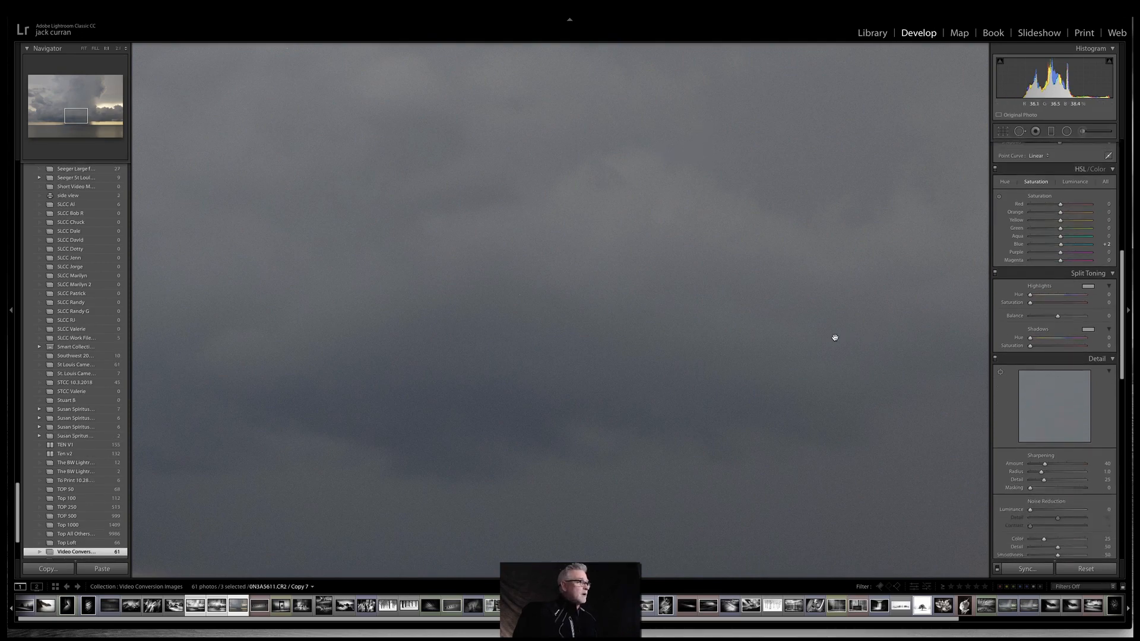
Try a higher yellow saturation on the whole photo and return it to 0.
left_click(892, 276)
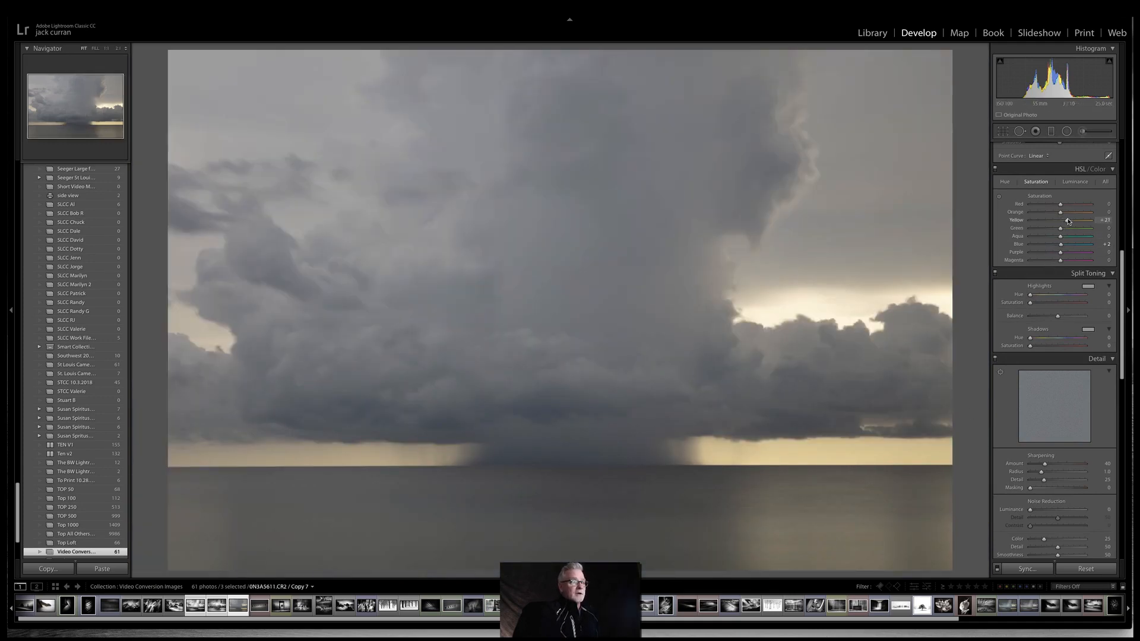
mouse_move(1073, 222)
left_mouse_down()
mouse_move(1100, 224)
mouse_move(1023, 234)
mouse_move(1095, 233)
mouse_move(1061, 233)
left_mouse_up()
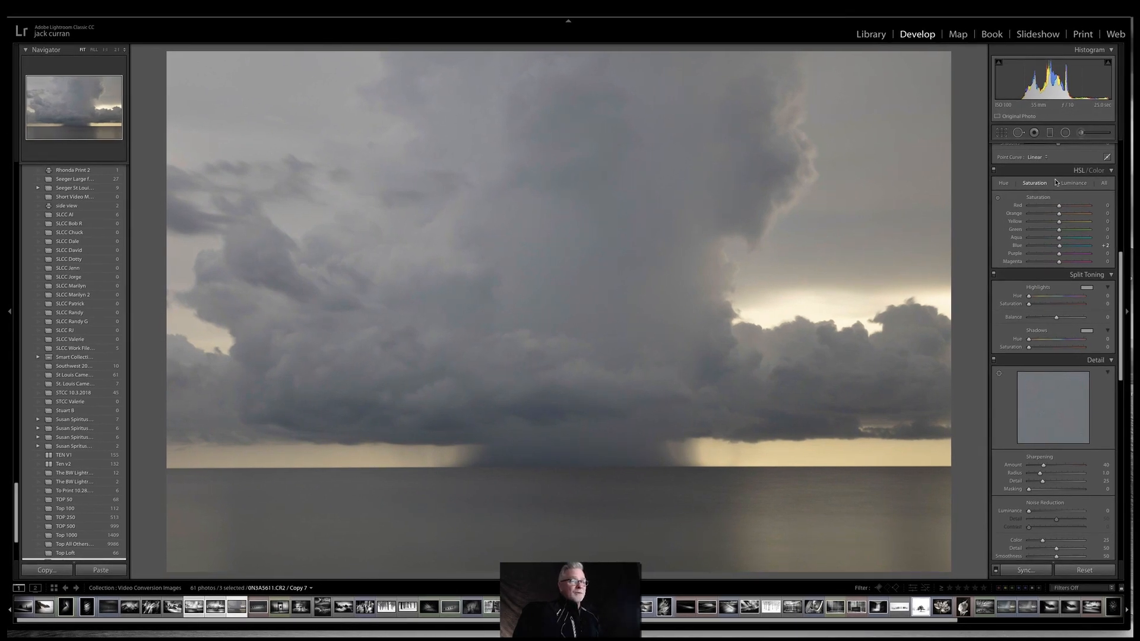
Convert the photo to Black & White and set contrast to +59, highlights +4, whites +3, blacks +7 and clarity +4.
scroll(1058, 185, "up", 8)
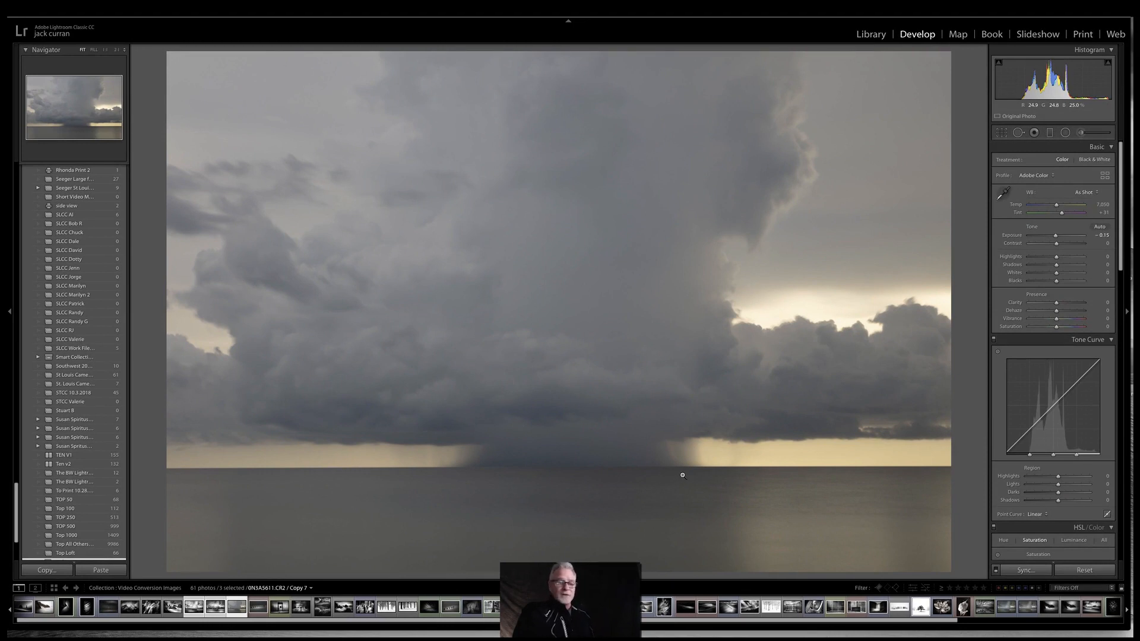
left_click(1094, 160)
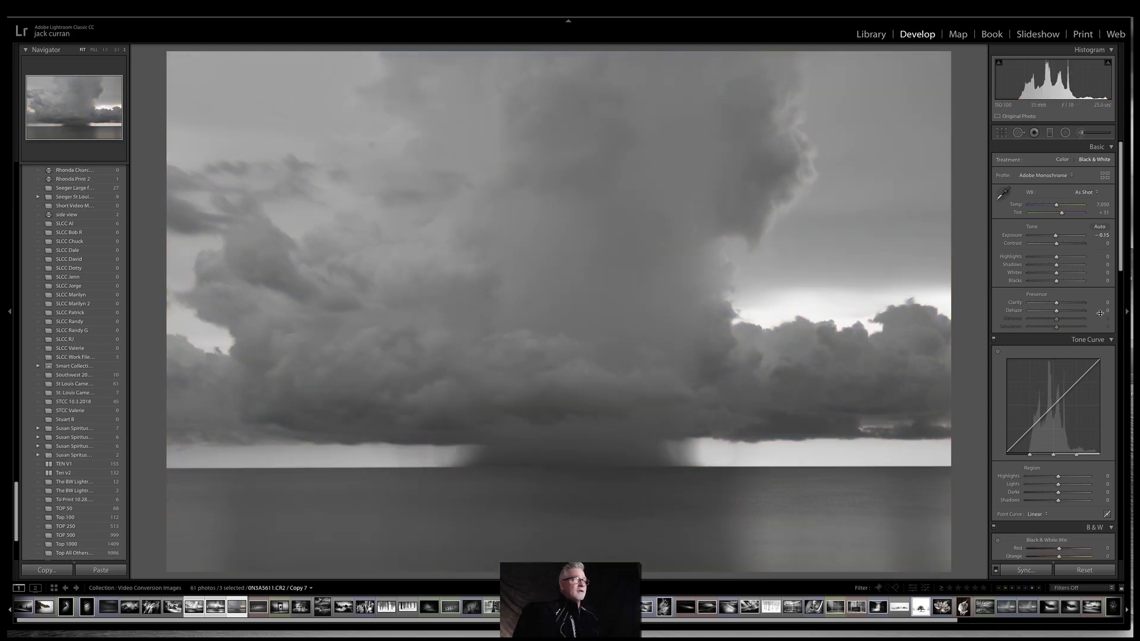
left_click_drag(1056, 243, 1094, 246)
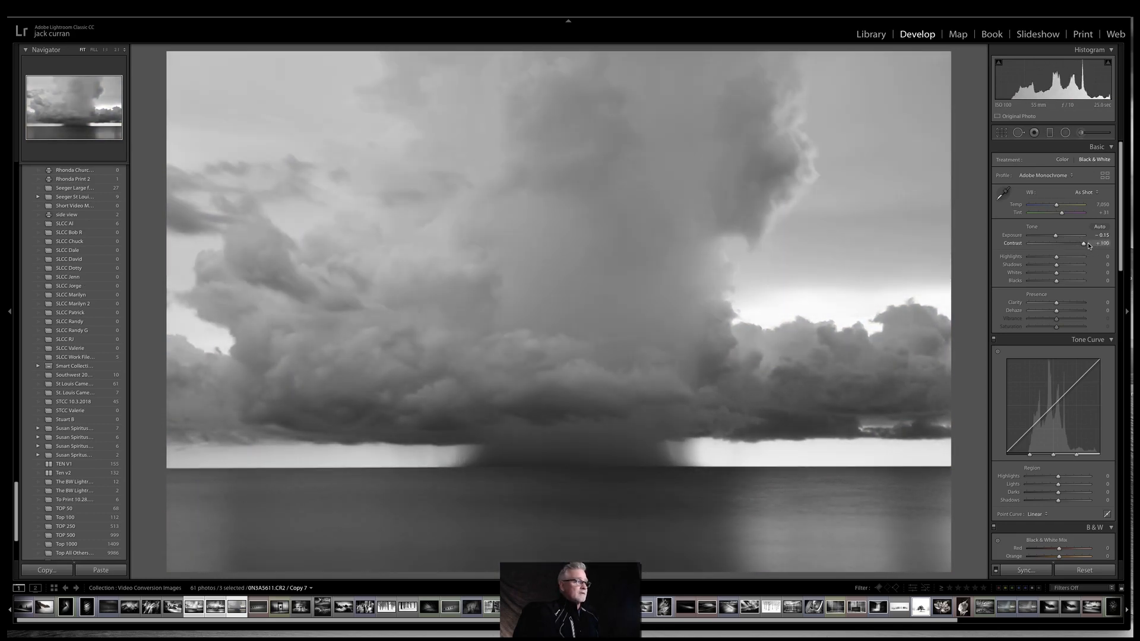
left_click_drag(1084, 245, 1060, 260)
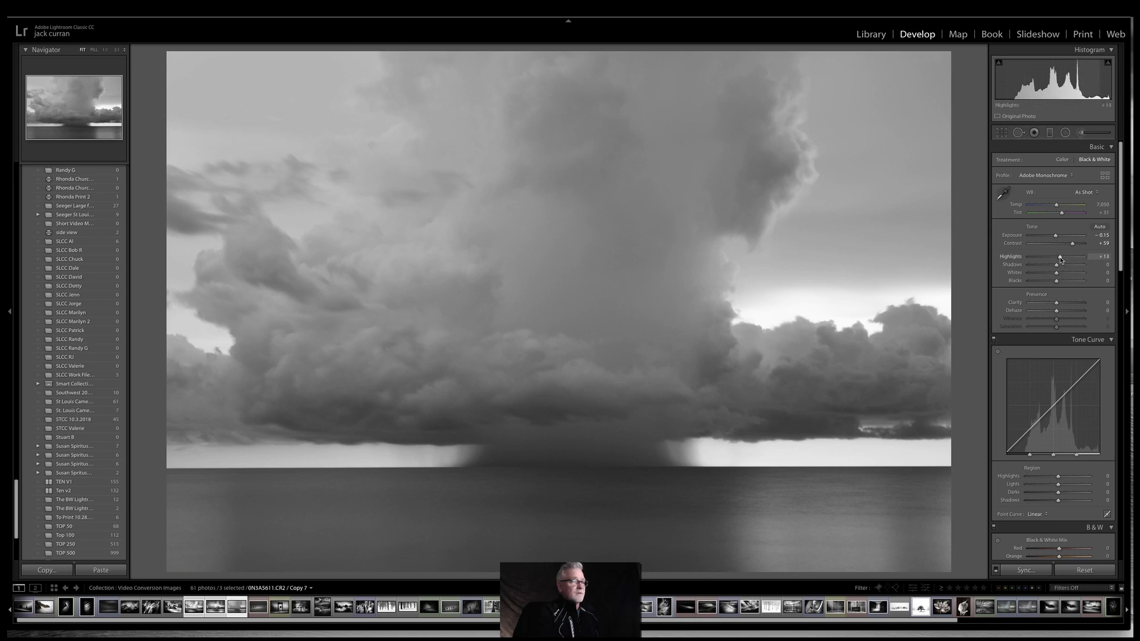
left_click_drag(1060, 260, 1058, 261)
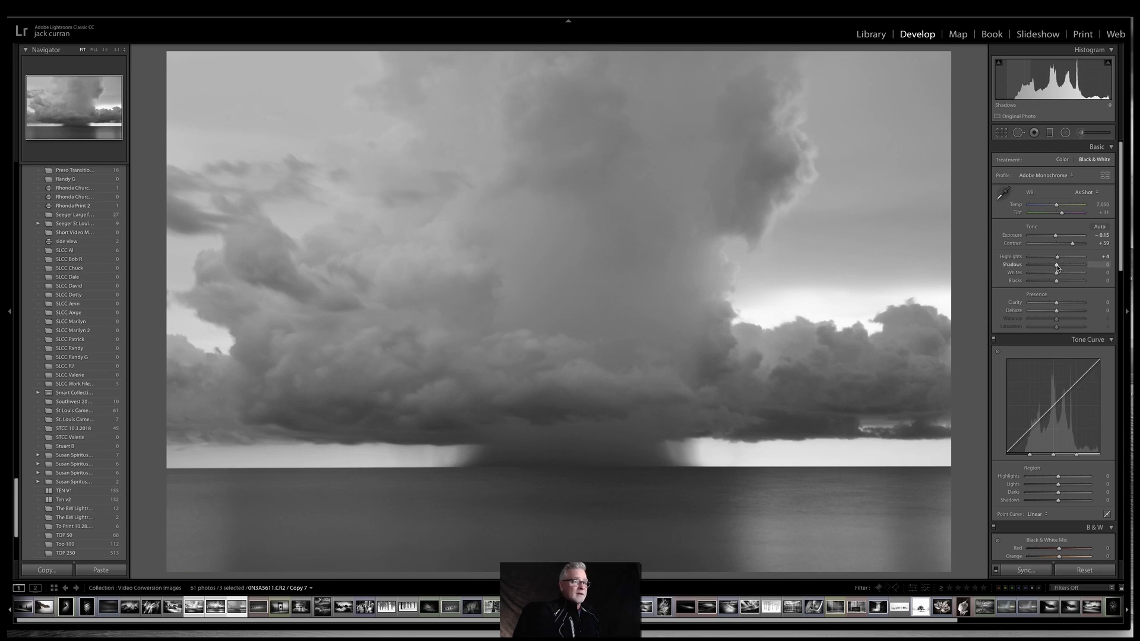
mouse_move(1057, 276)
left_mouse_down()
mouse_move(1085, 276)
mouse_move(1039, 288)
mouse_move(1050, 288)
left_mouse_up()
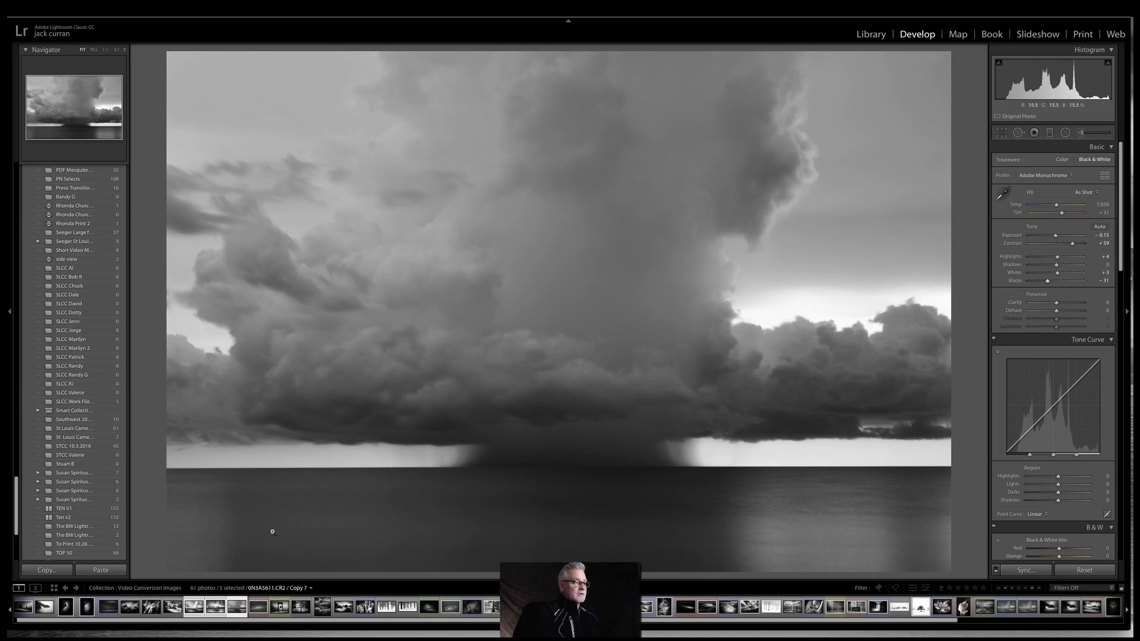
mouse_move(1048, 283)
left_mouse_down()
mouse_move(1085, 304)
mouse_move(1058, 303)
left_mouse_up()
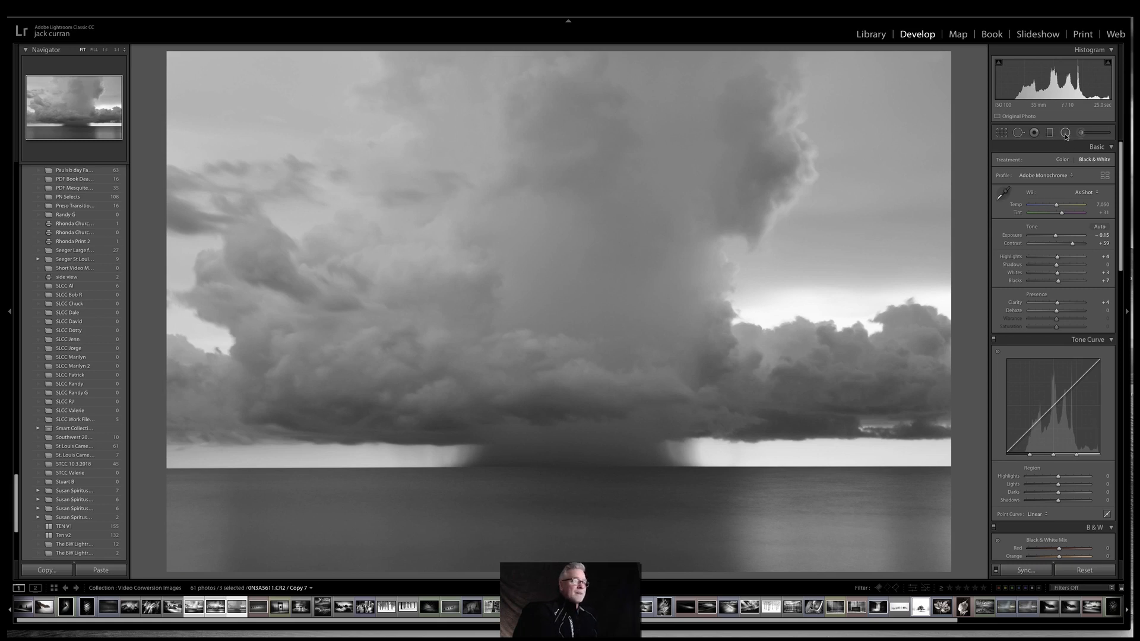
Draw a large radial filter covering most of the frame and centre it on the storm cloud.
key("shift+m")
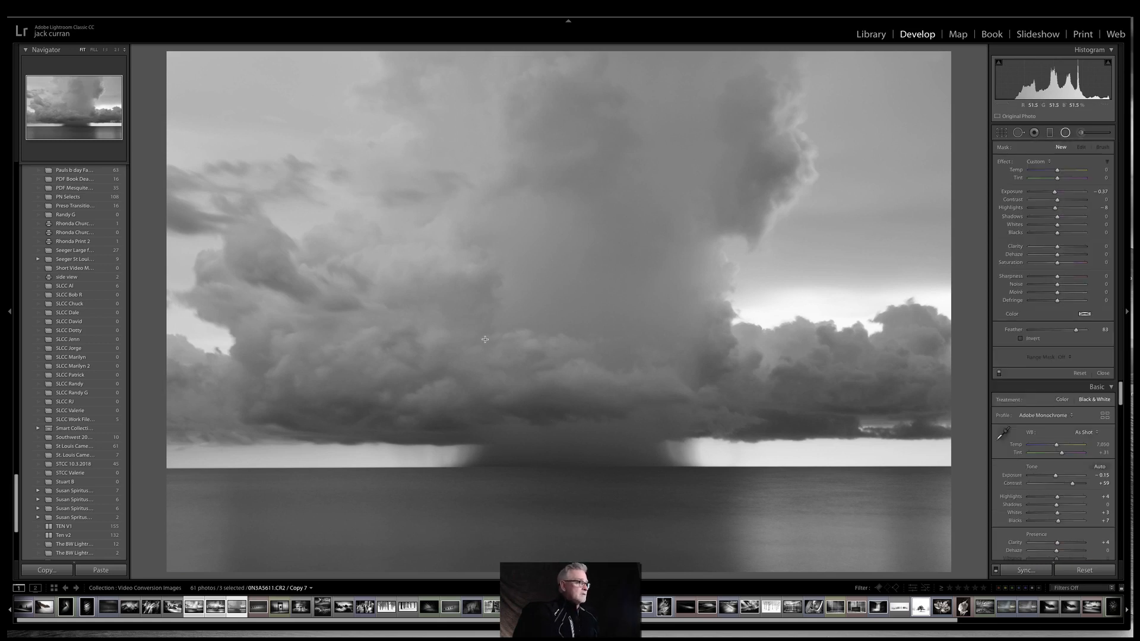
left_click_drag(485, 339, 869, 553)
left_click_drag(926, 590, 937, 596)
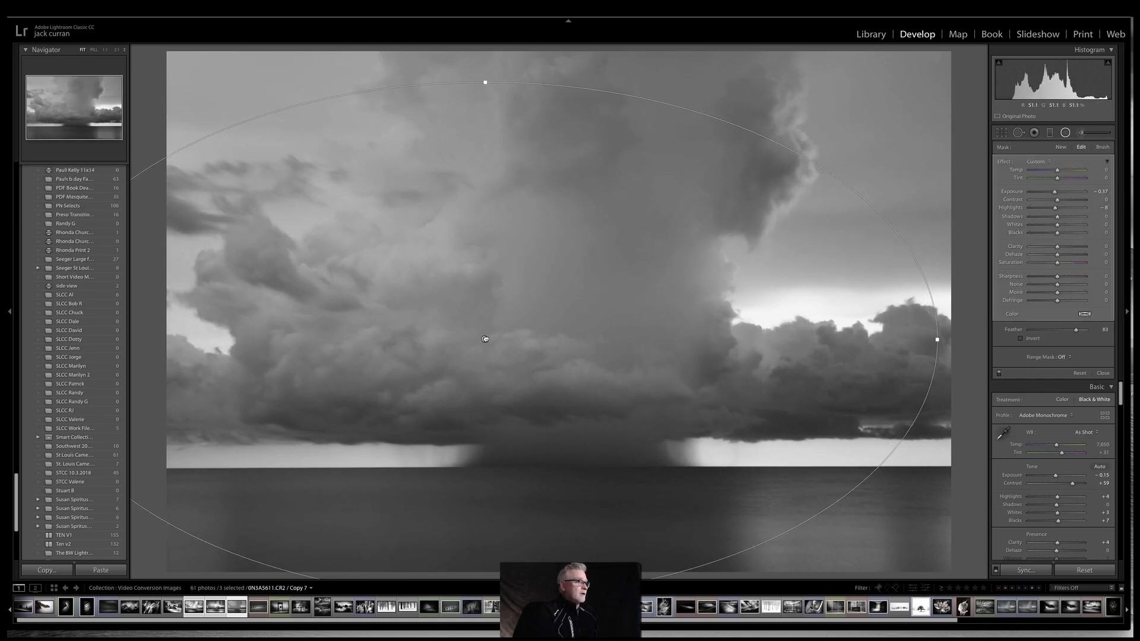
left_click_drag(484, 339, 537, 315)
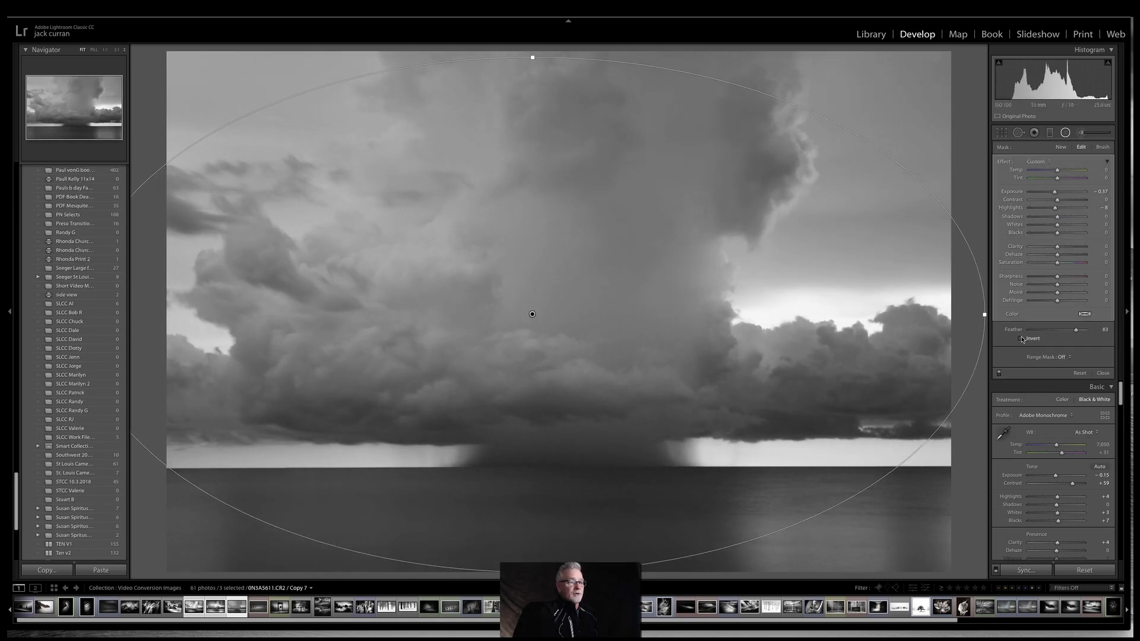
Reset the radial filter's effect settings and set its exposure to -0.66.
double_click(1004, 161)
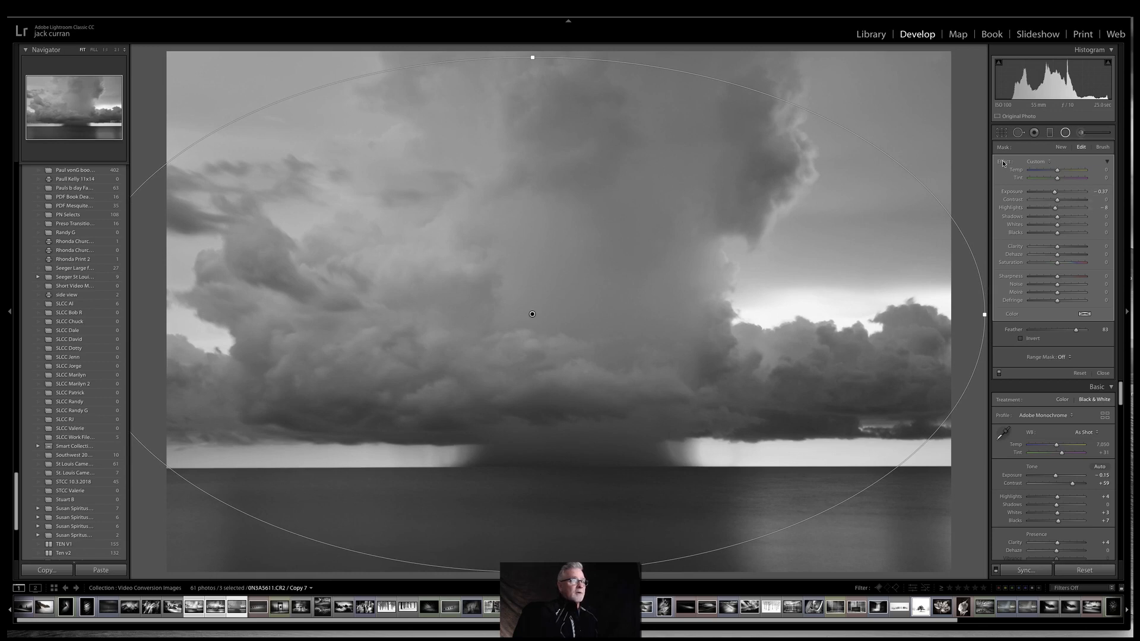
left_click_drag(1057, 193, 1051, 195)
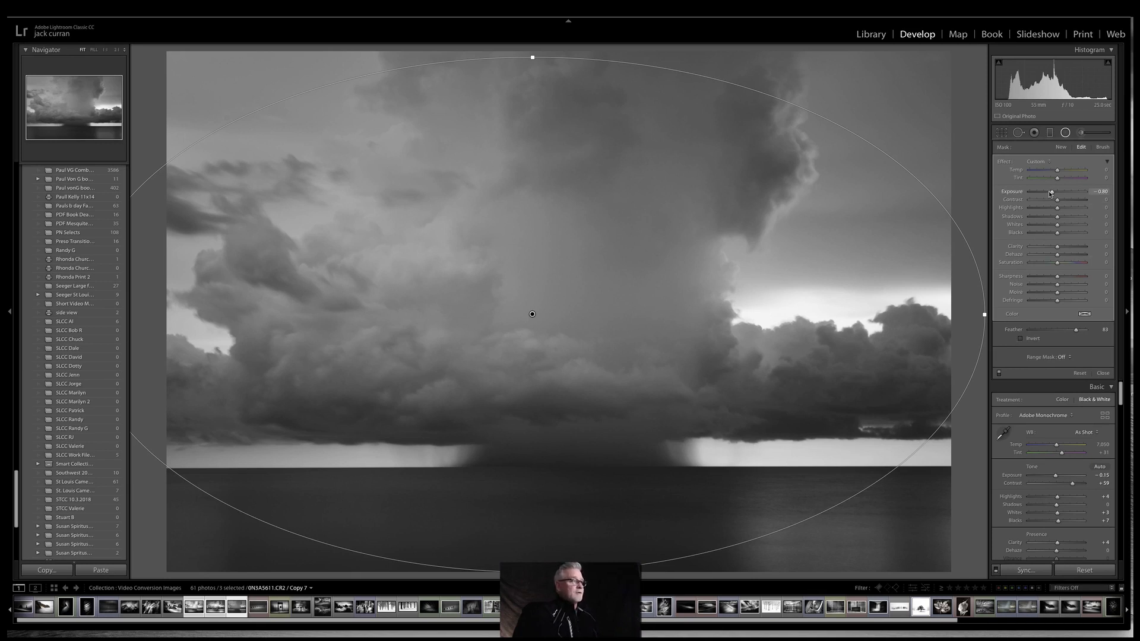
left_click_drag(1051, 193, 1053, 193)
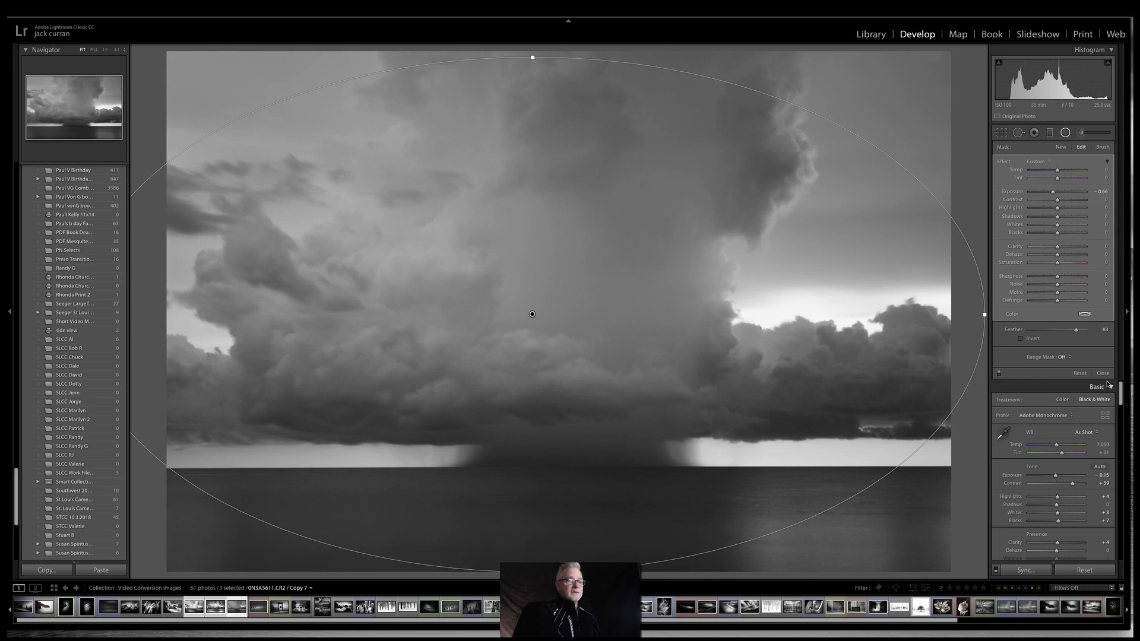
Create a radial filter with reset effects and an inverted mask, and fit its tilted ellipse across the storm cloud from lower left to upper right.
left_click(1061, 147)
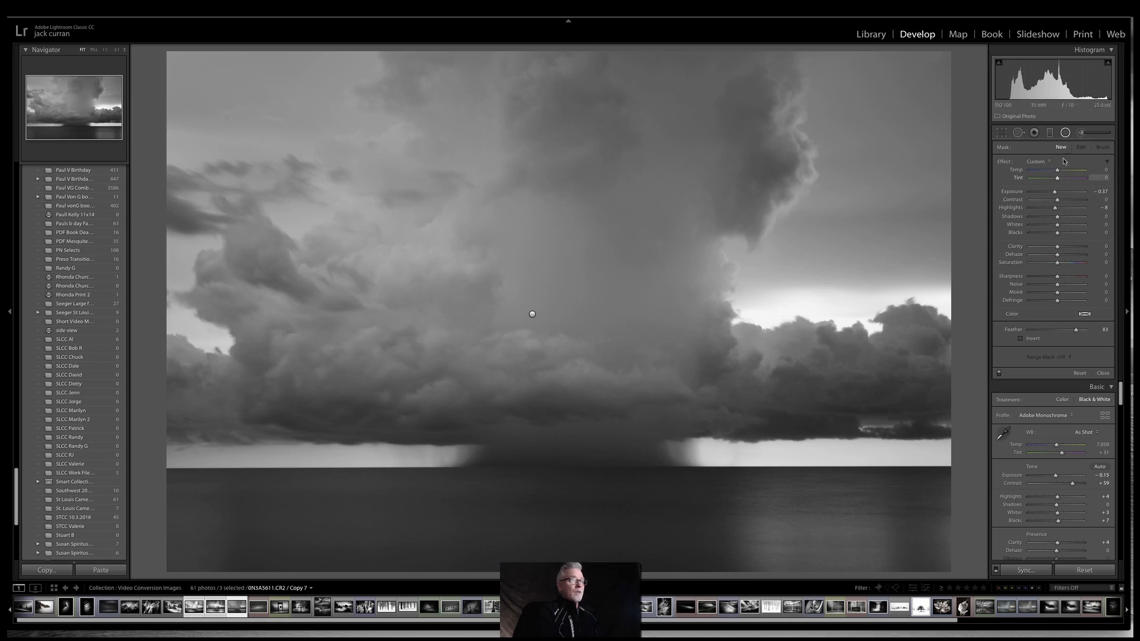
double_click(1003, 162)
left_click(1020, 339)
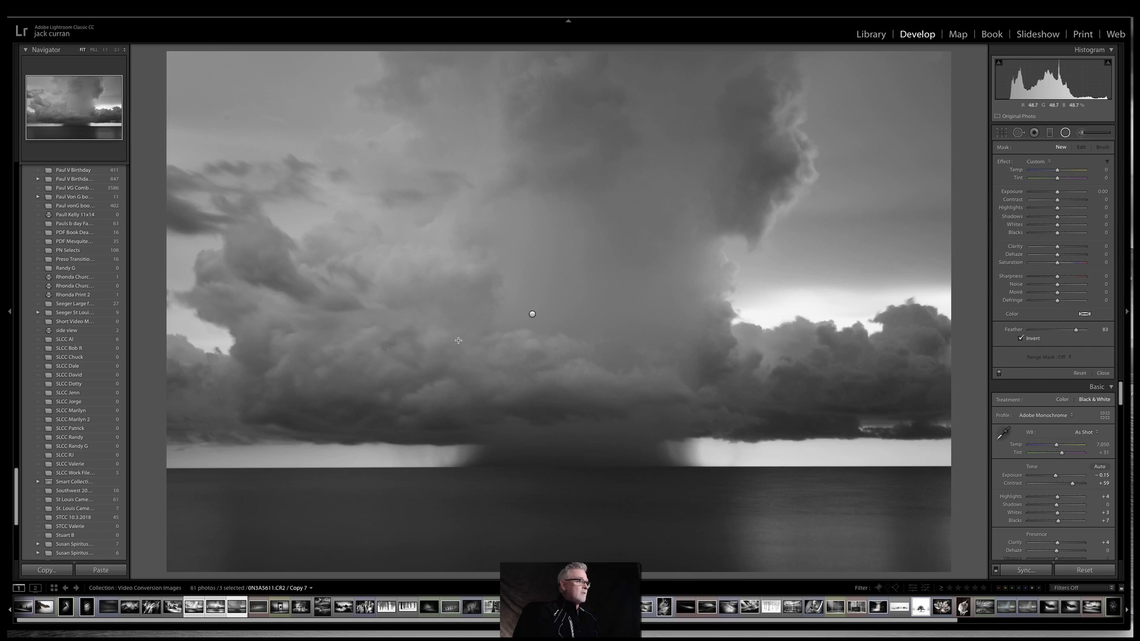
left_click_drag(466, 341, 841, 479)
left_click_drag(675, 196, 622, 115)
left_click_drag(467, 306, 497, 259)
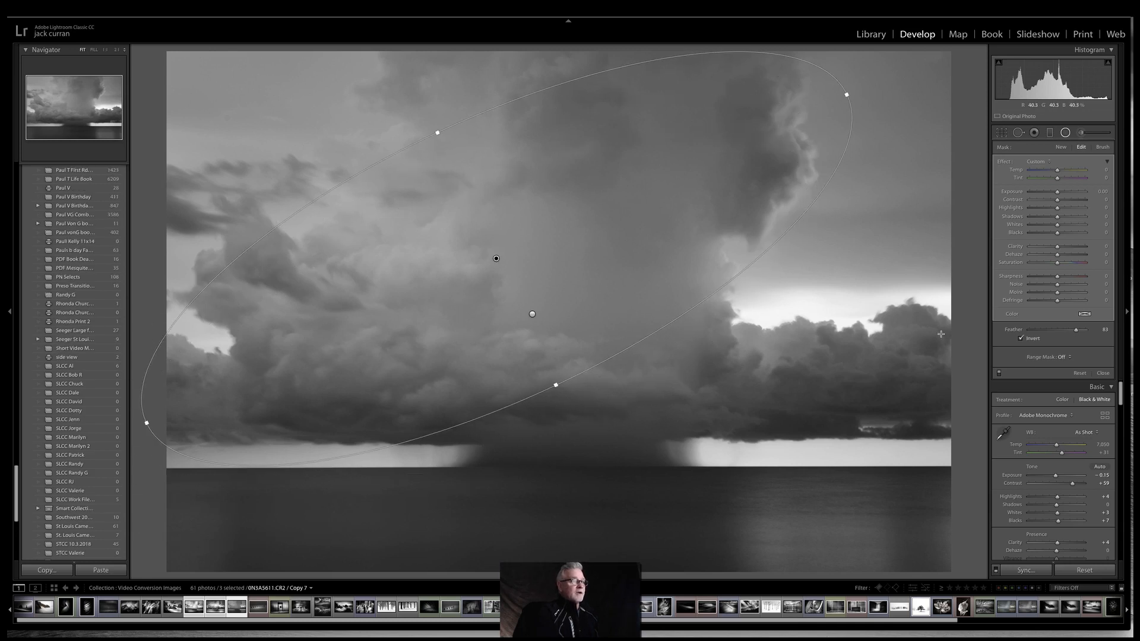
Set the tilted filter's exposure to 0.42, contrast 57, highlights 88, whites 46, clarity 78 and dehaze 12, and shift it slightly towards the lower right.
left_click_drag(1057, 191, 1072, 200)
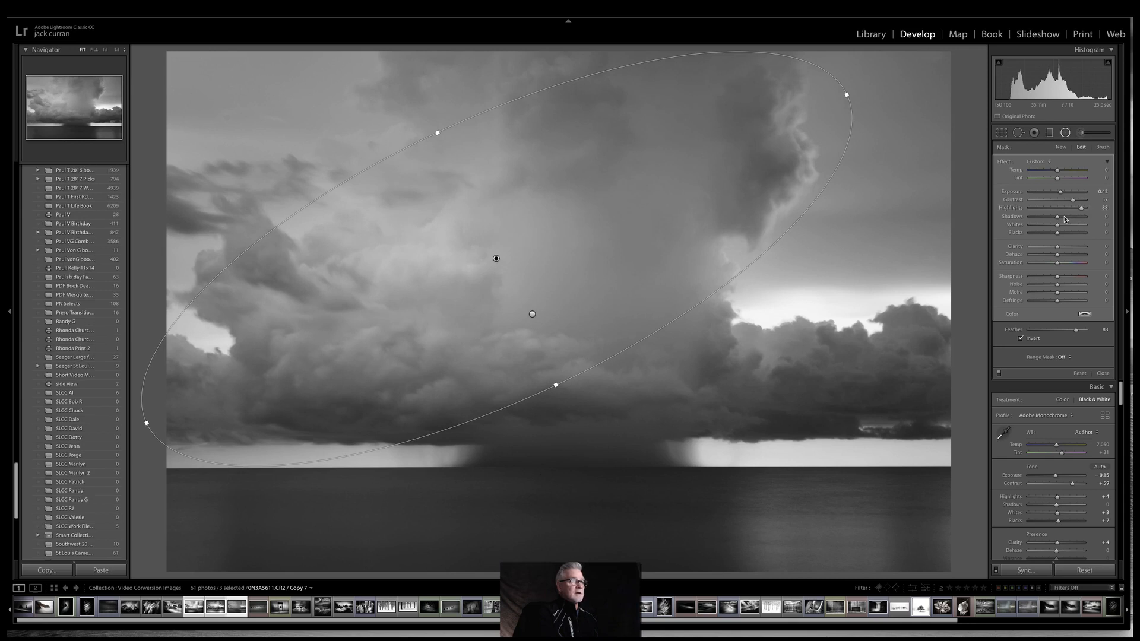
left_click_drag(1057, 225, 1071, 228)
left_click_drag(496, 259, 510, 264)
mouse_move(1057, 247)
left_mouse_down()
mouse_move(1079, 247)
mouse_move(1066, 255)
left_mouse_up()
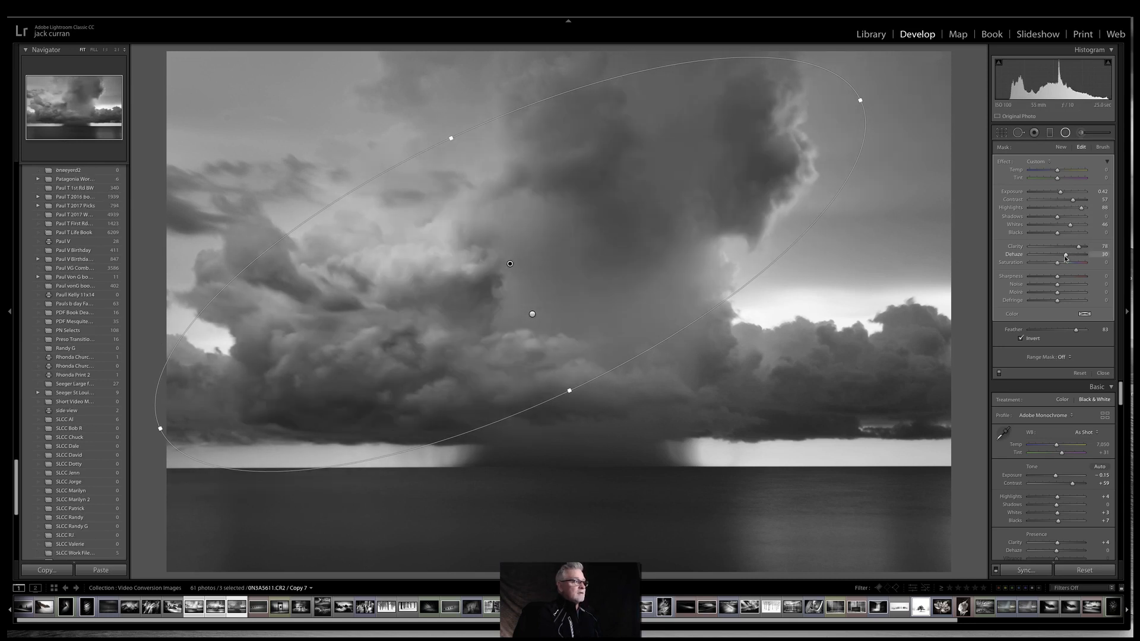
left_click_drag(1065, 258, 1062, 257)
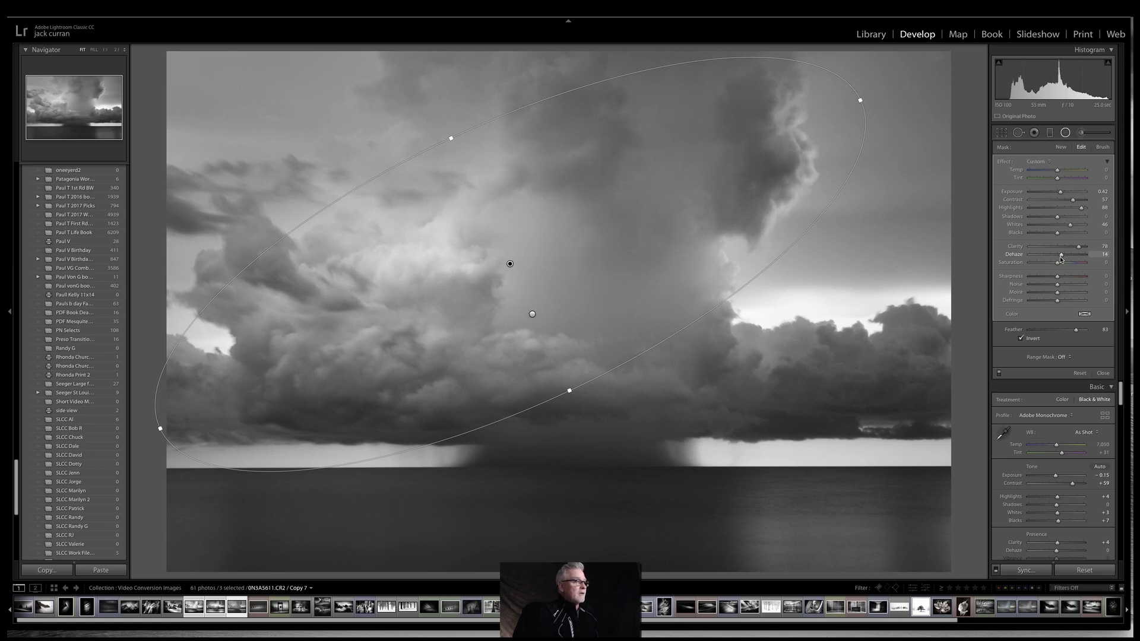
left_click_drag(1060, 259, 1061, 260)
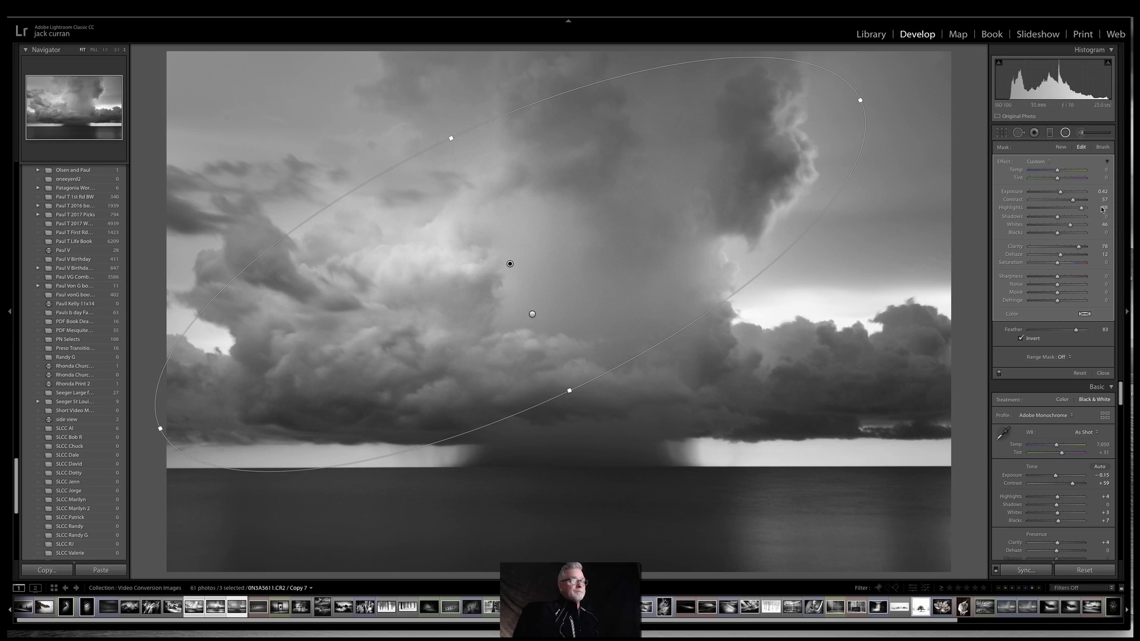
Draw a nearly round radial filter over the centre of the storm cloud and set its exposure to 0.32 and dehaze to -7.
left_click(1061, 147)
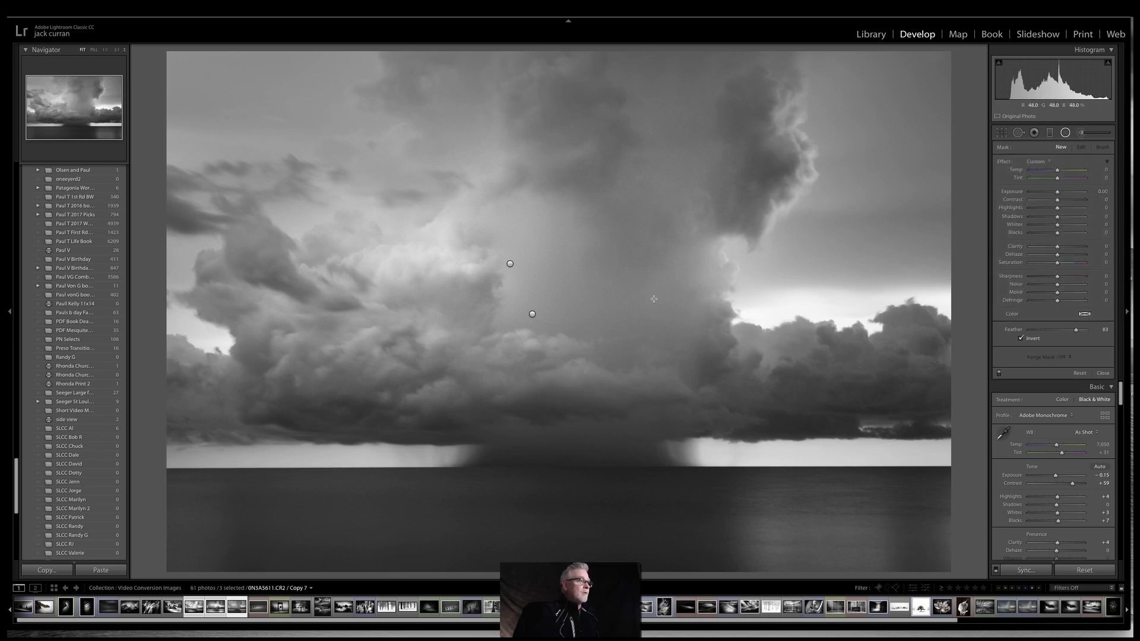
left_click_drag(703, 337, 726, 374)
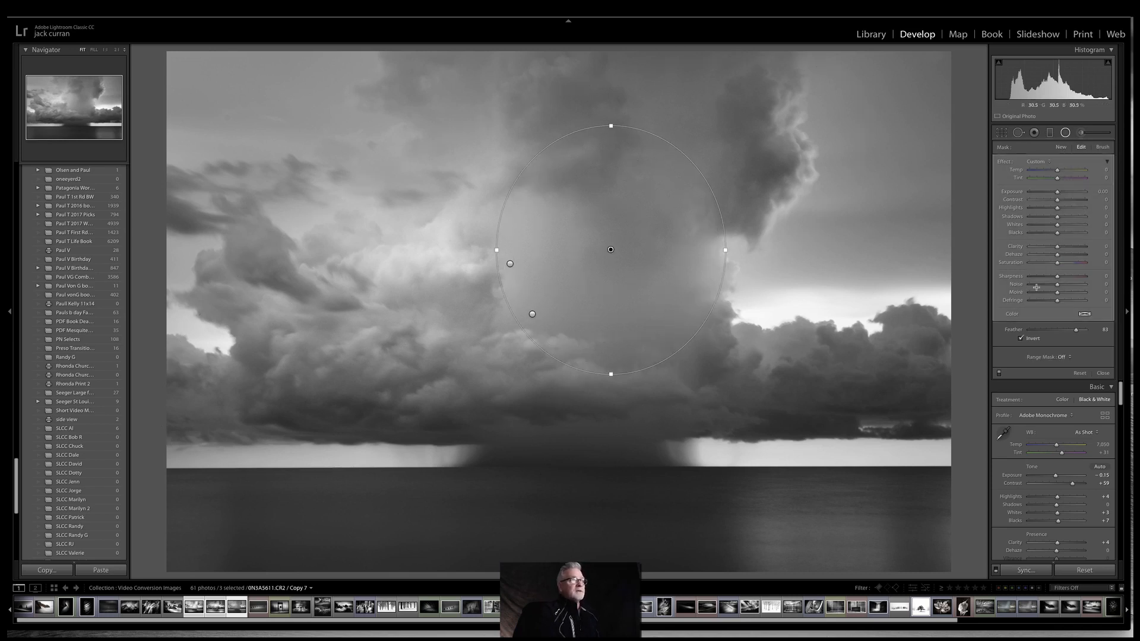
left_click_drag(1060, 194, 1062, 192)
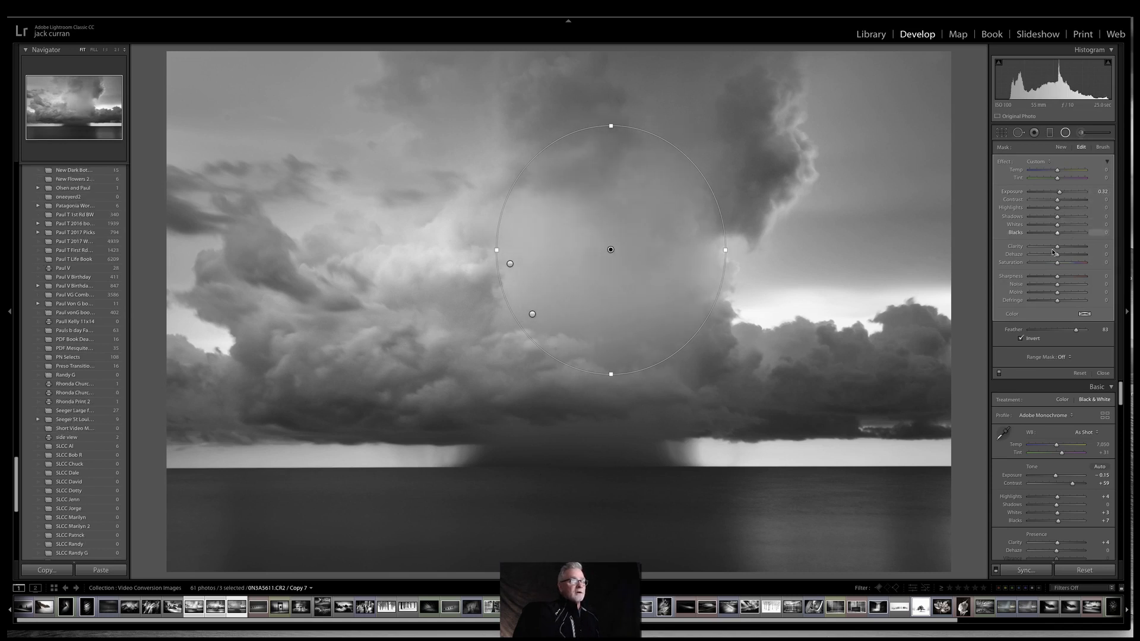
left_click_drag(1057, 258, 1056, 259)
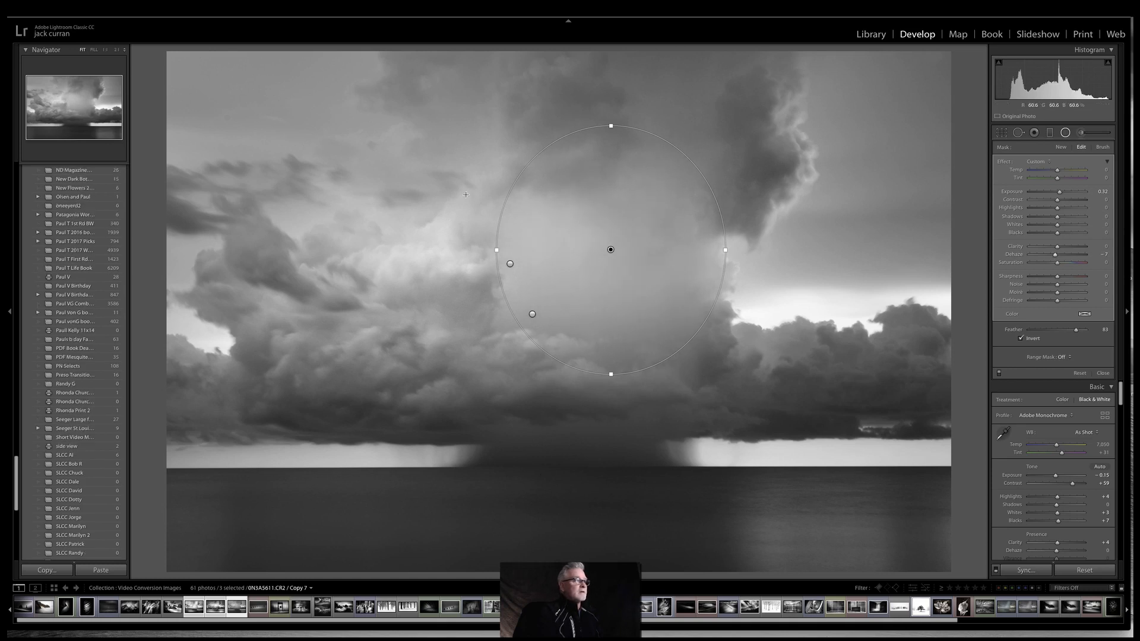
Narrow, tilt and reposition the central filter, setting its highlights to 51 and whites to 75.
left_click_drag(494, 250, 519, 250)
left_click_drag(675, 146, 700, 168)
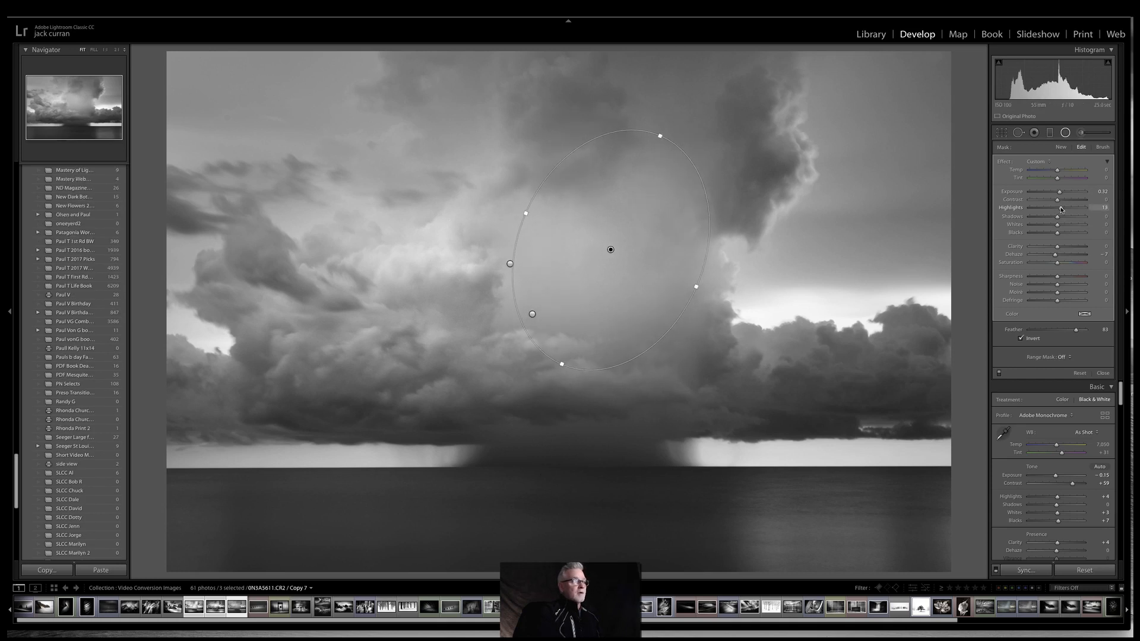
left_click_drag(1058, 225, 1083, 224)
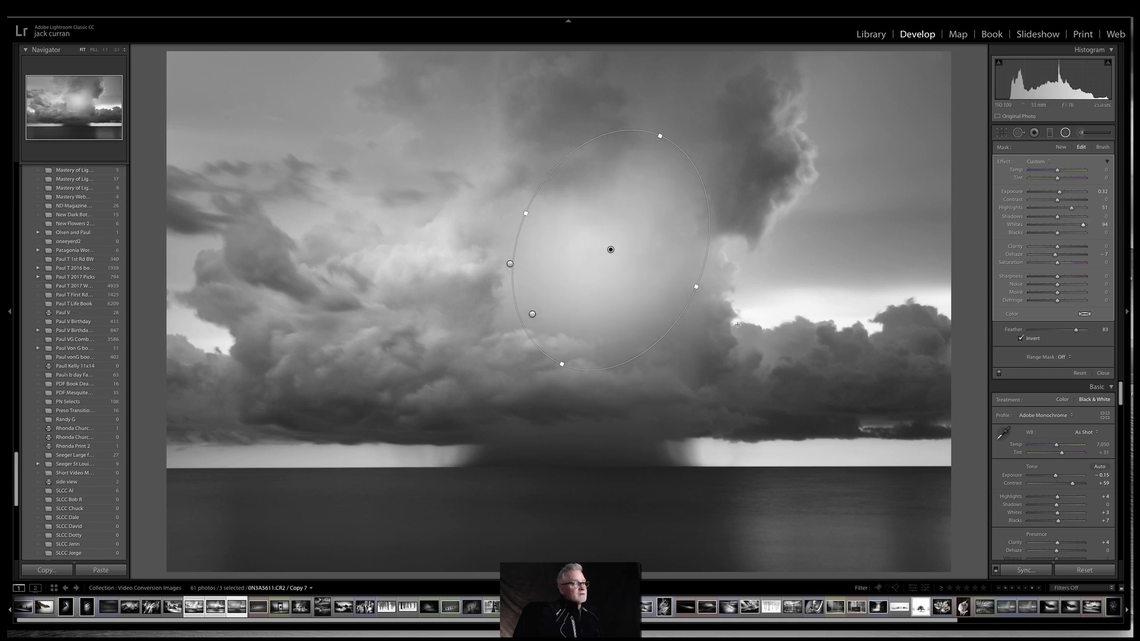
left_click_drag(611, 249, 575, 291)
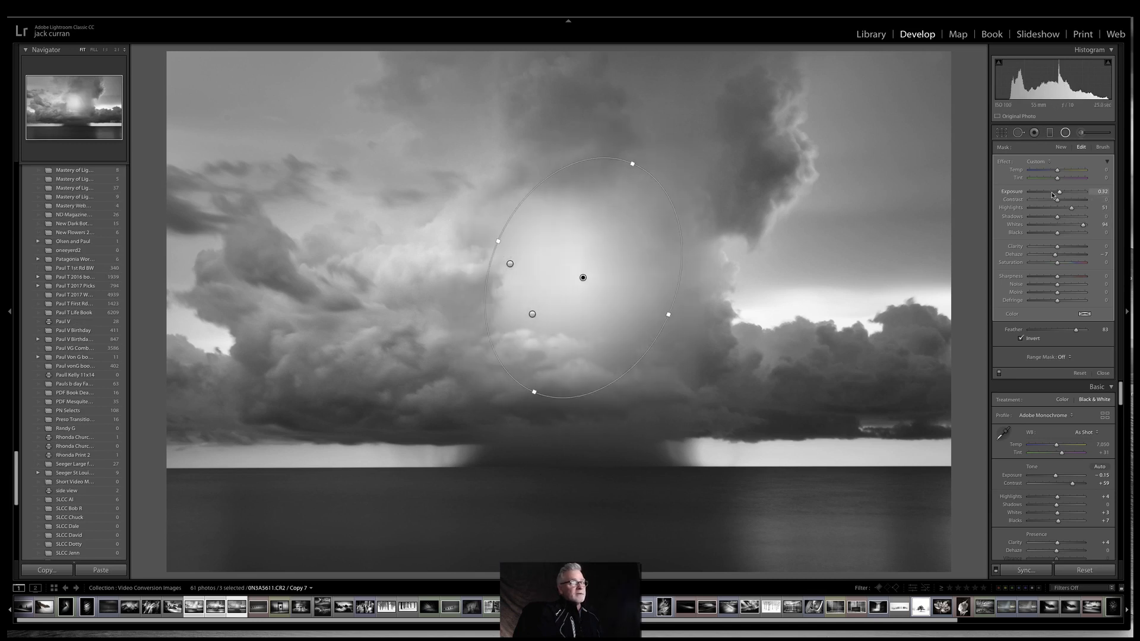
left_click_drag(1080, 227, 1076, 229)
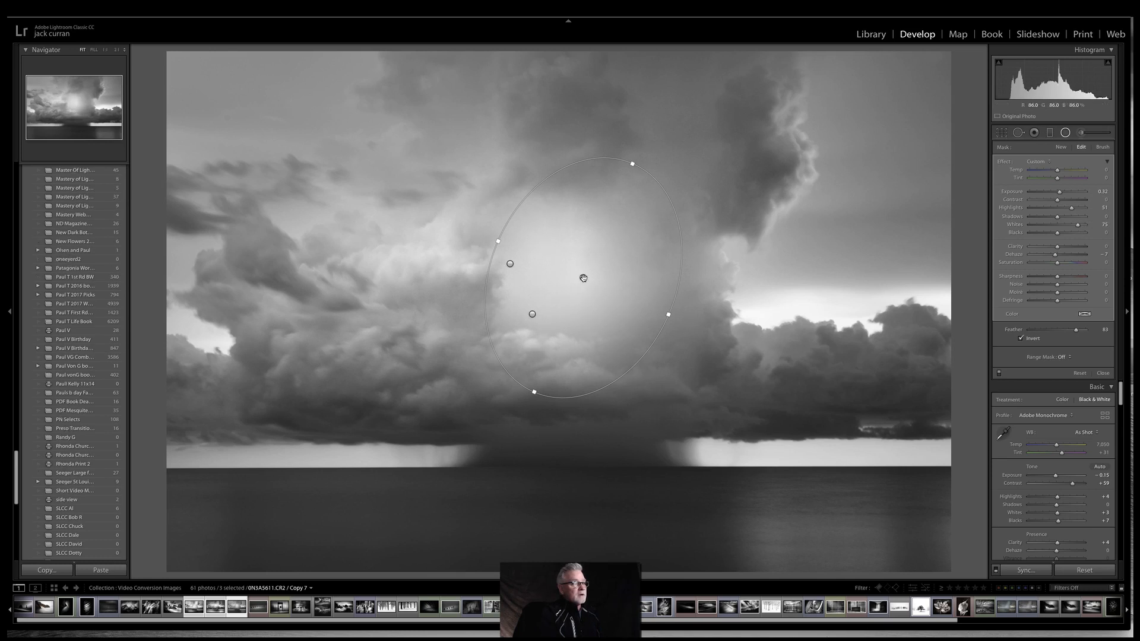
Widen the central radial filter and recentre it on the bright column of the storm cloud.
left_click_drag(583, 277, 601, 282)
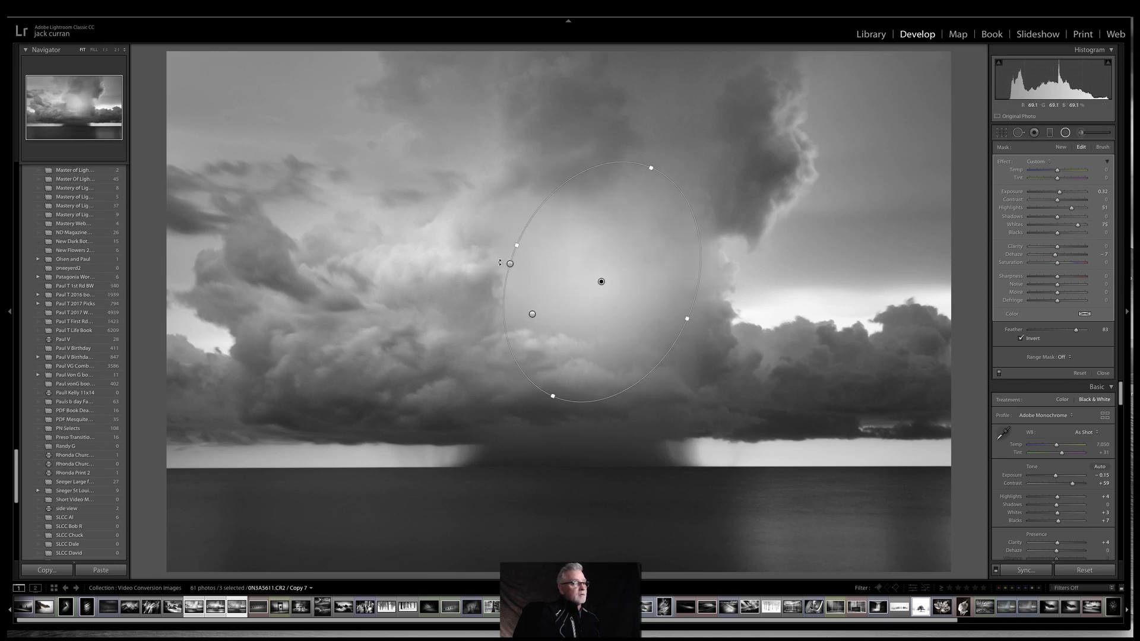
left_click_drag(505, 243, 494, 236)
left_click_drag(601, 281, 611, 272)
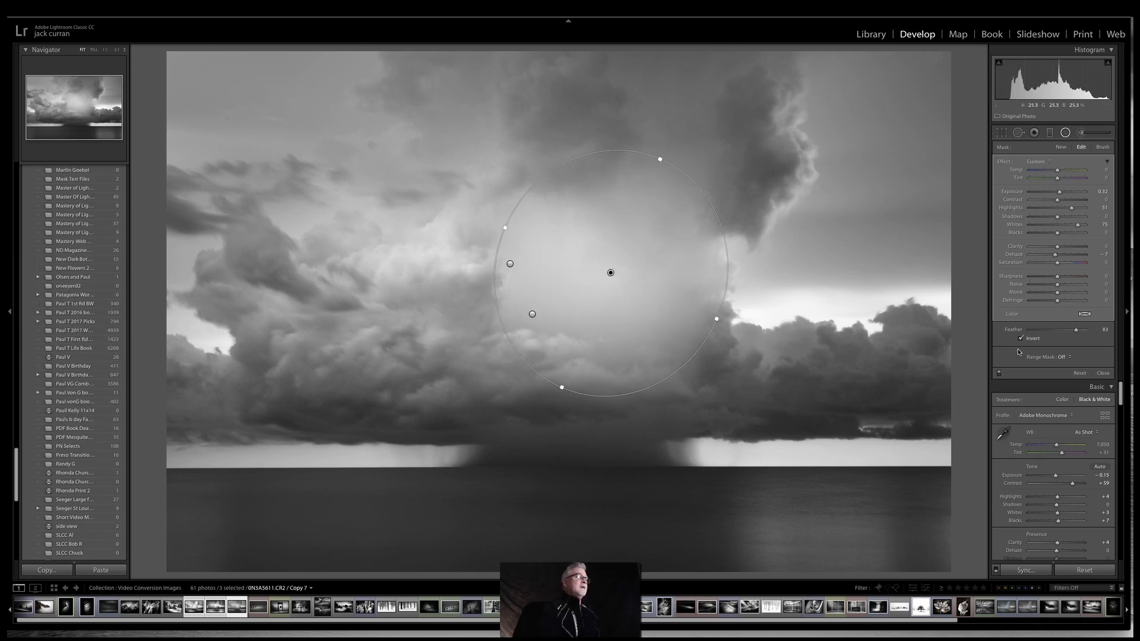
Draw a narrow tilted radial filter over the upper cloud column, set its dehaze to -3 and raise its exposure.
left_click(1061, 147)
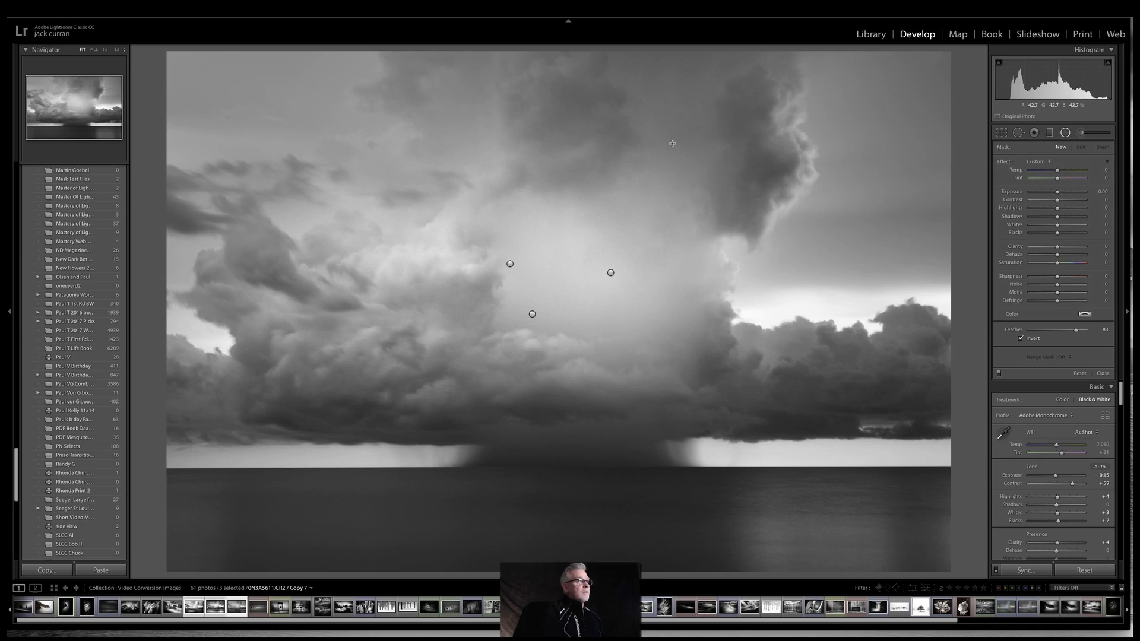
left_click_drag(690, 222, 718, 263)
left_click_drag(726, 95, 731, 111)
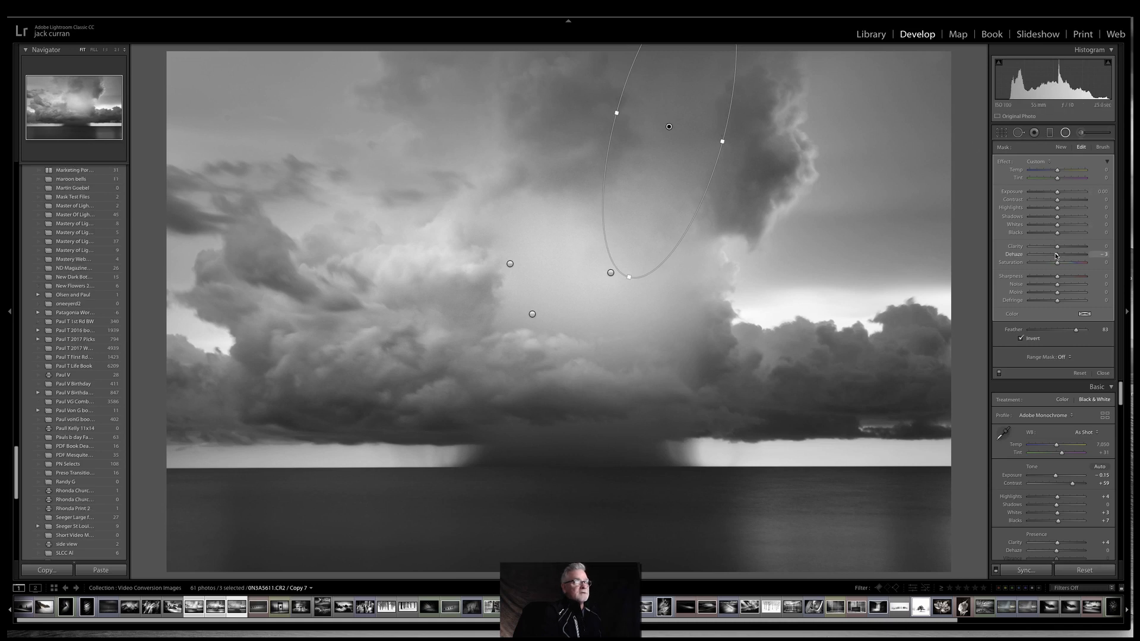
left_click_drag(1057, 192, 1063, 195)
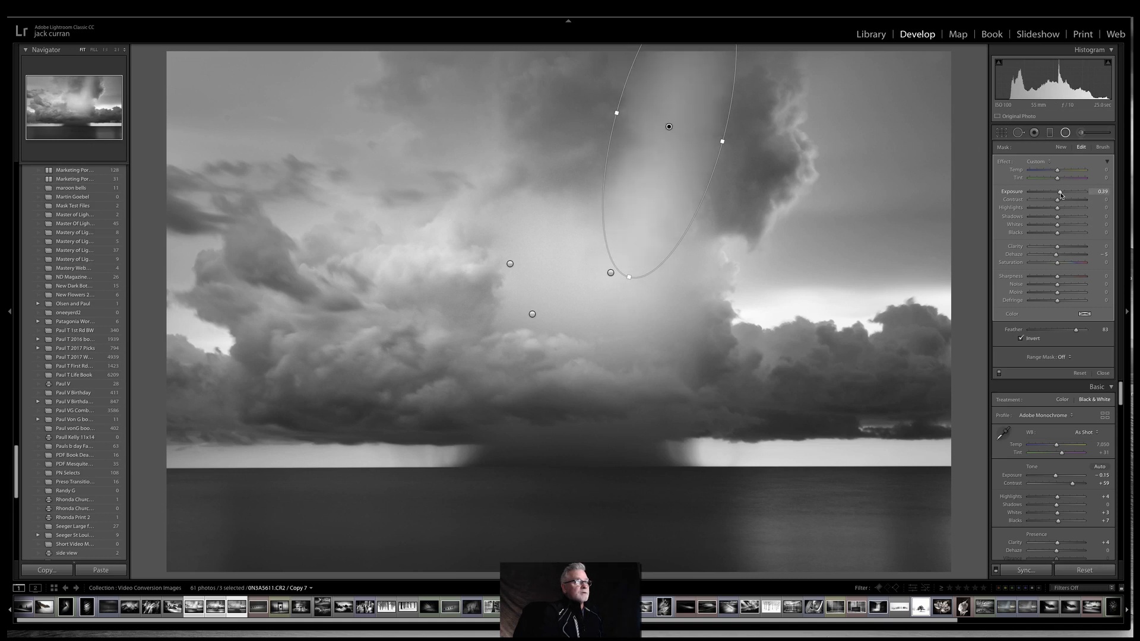
Enlarge the upper column's filter slightly and set exposure to 0.58, feather to 94 and contrast to 9, with raised highlights.
left_click_drag(628, 276, 628, 281)
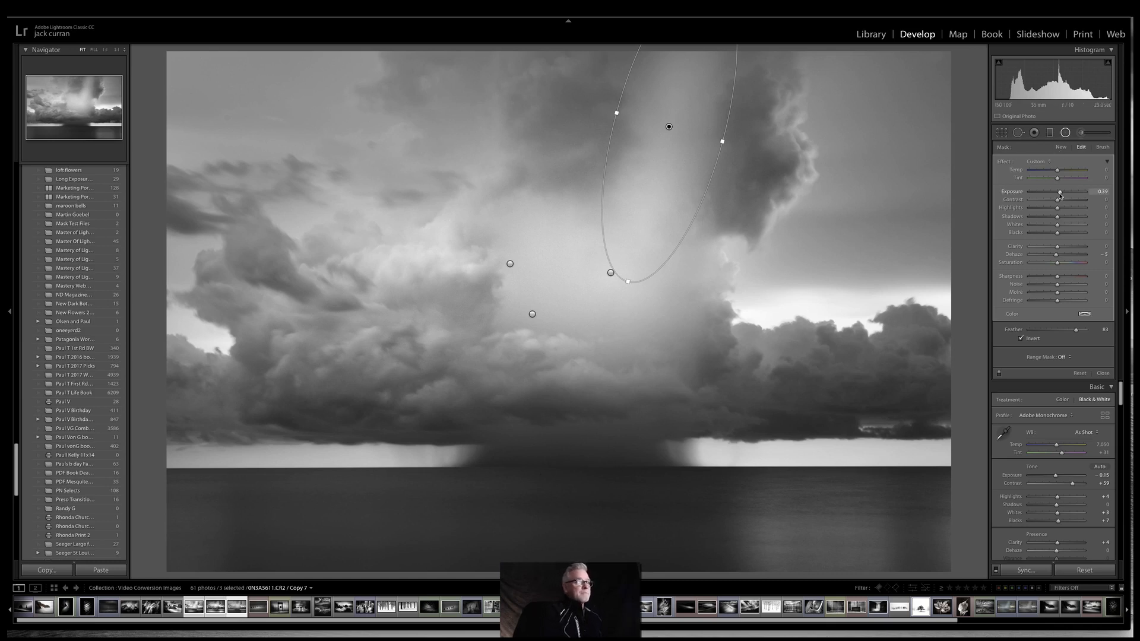
left_click_drag(1061, 194, 1062, 194)
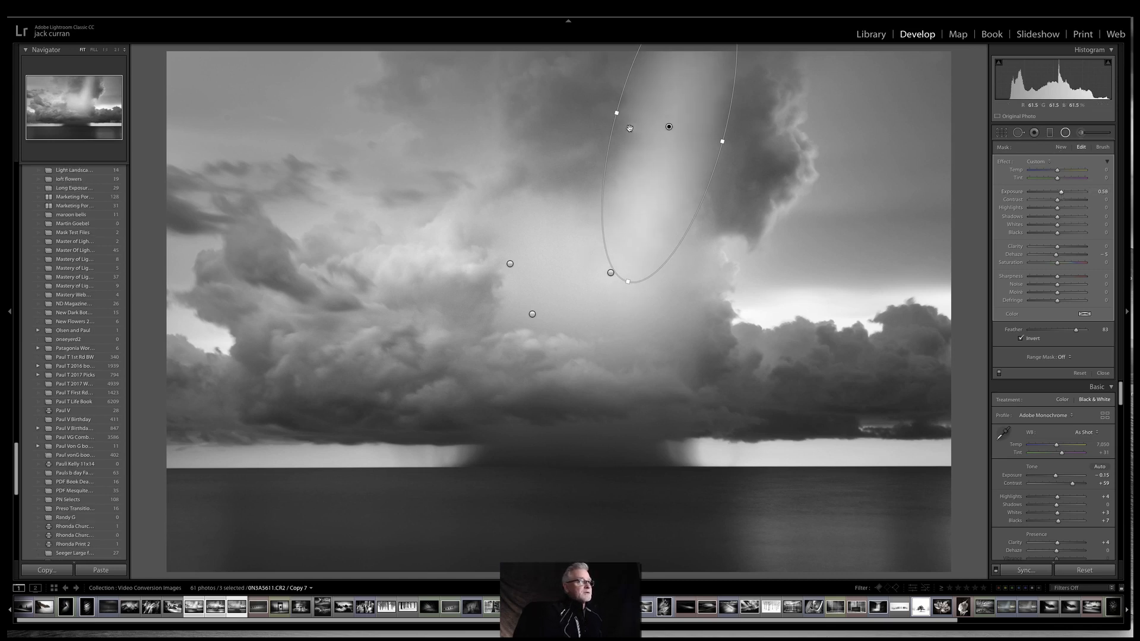
left_click_drag(615, 112, 605, 111)
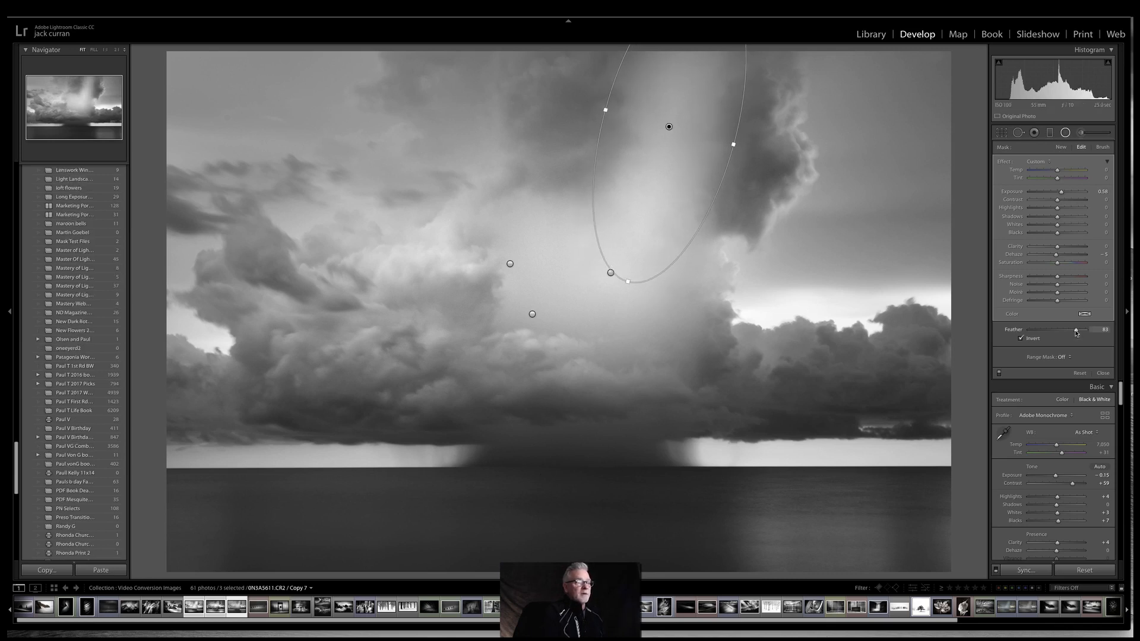
left_click_drag(1077, 332, 1086, 332)
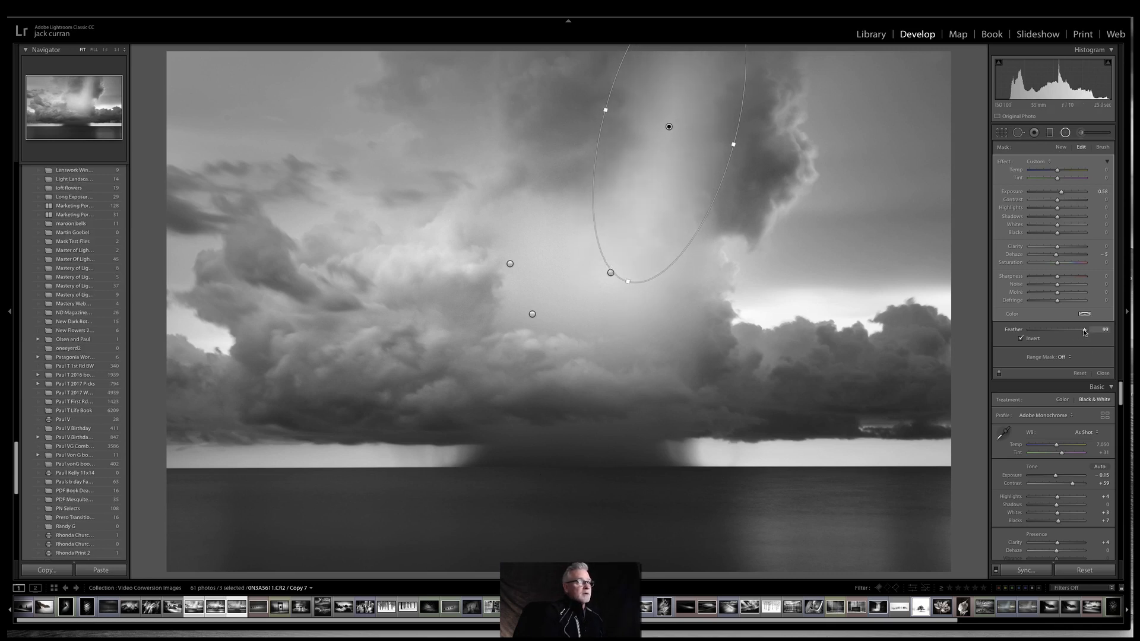
left_click_drag(1079, 333, 1081, 333)
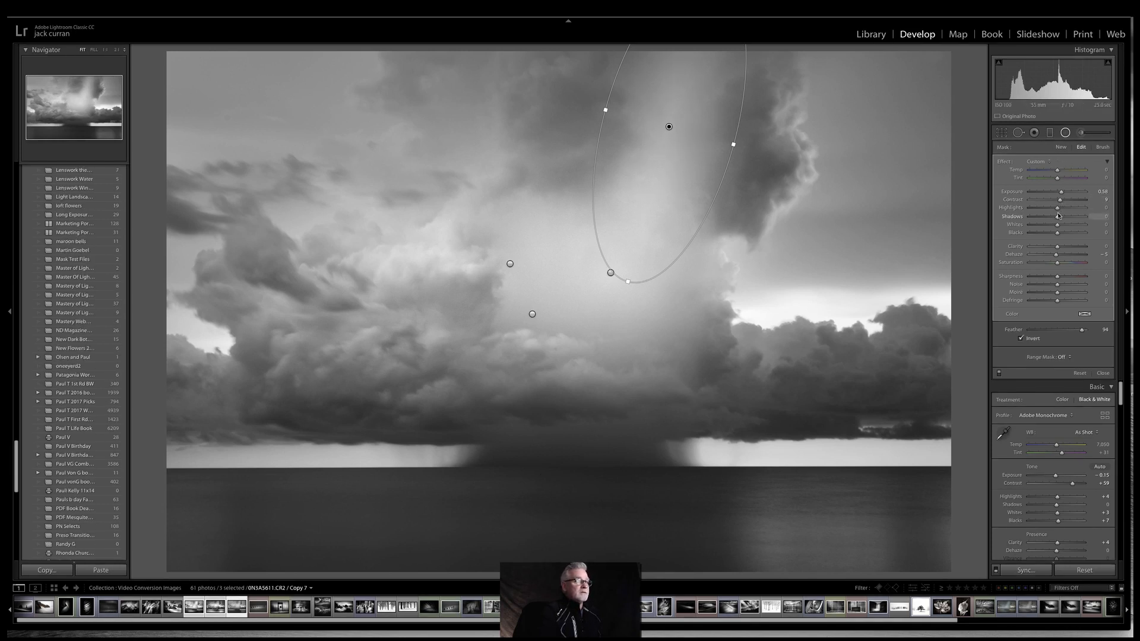
left_click_drag(1058, 209, 1067, 208)
Draw a large radial filter around the whole storm cloud, set its contrast to 48 and exposure to 0.53, and slightly raise its whites.
left_click(1061, 148)
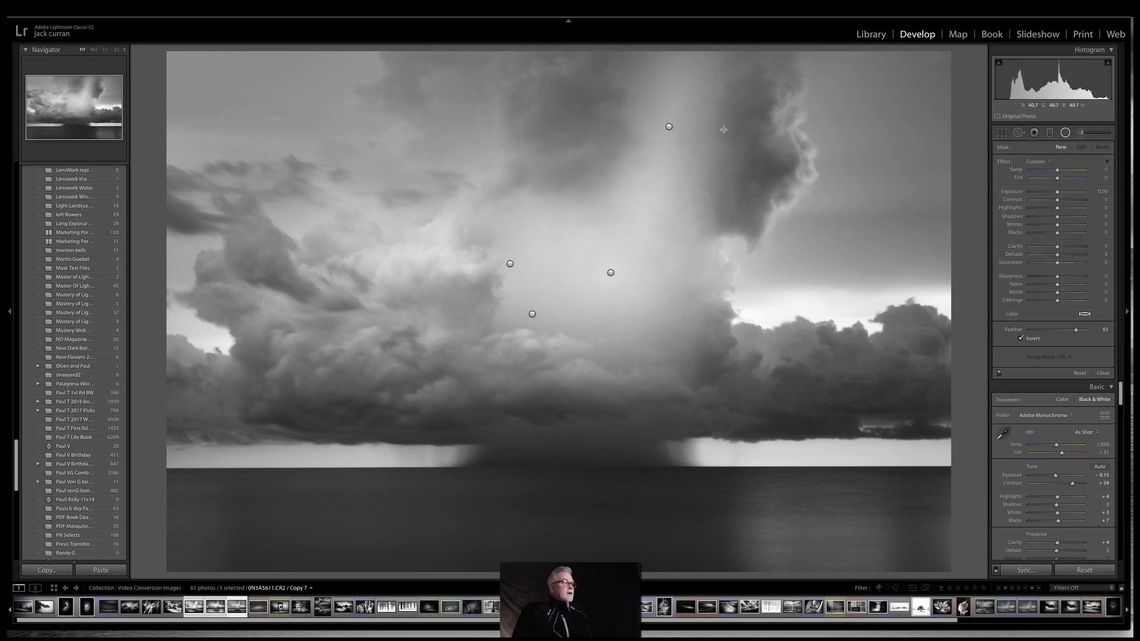
left_click(1103, 373)
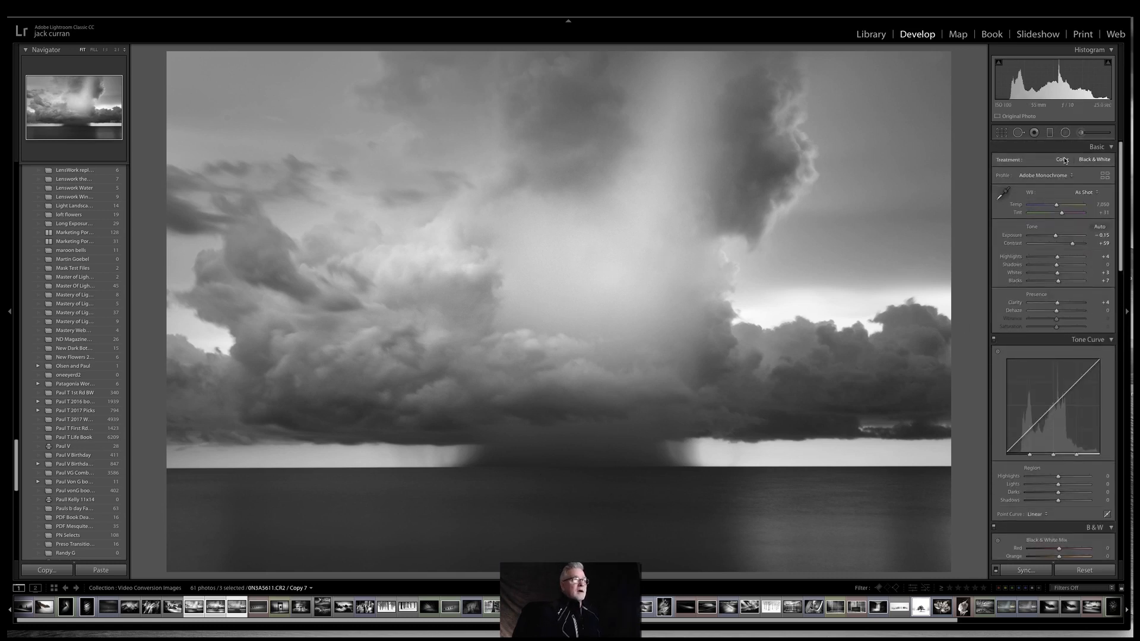
left_click(1066, 131)
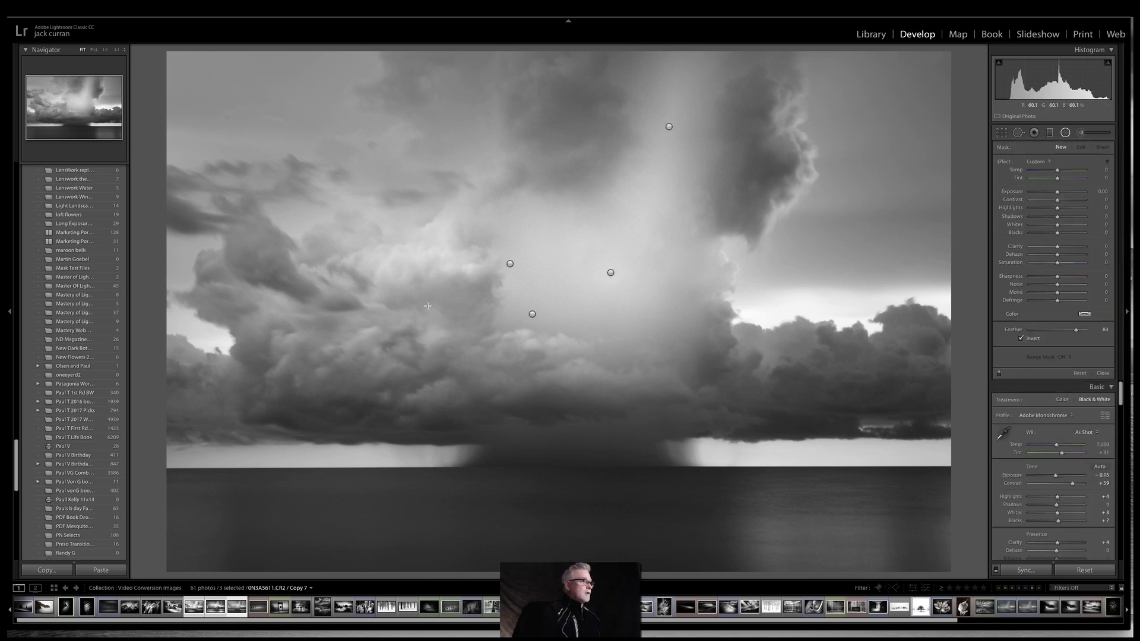
left_click_drag(464, 267, 951, 468)
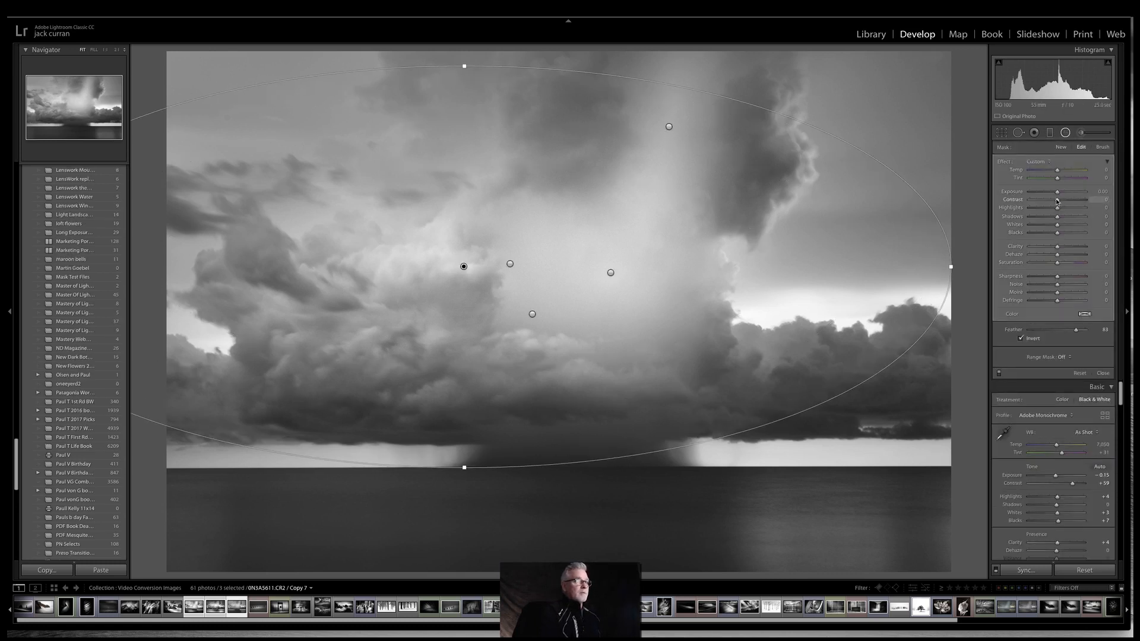
left_click_drag(1070, 201, 1067, 200)
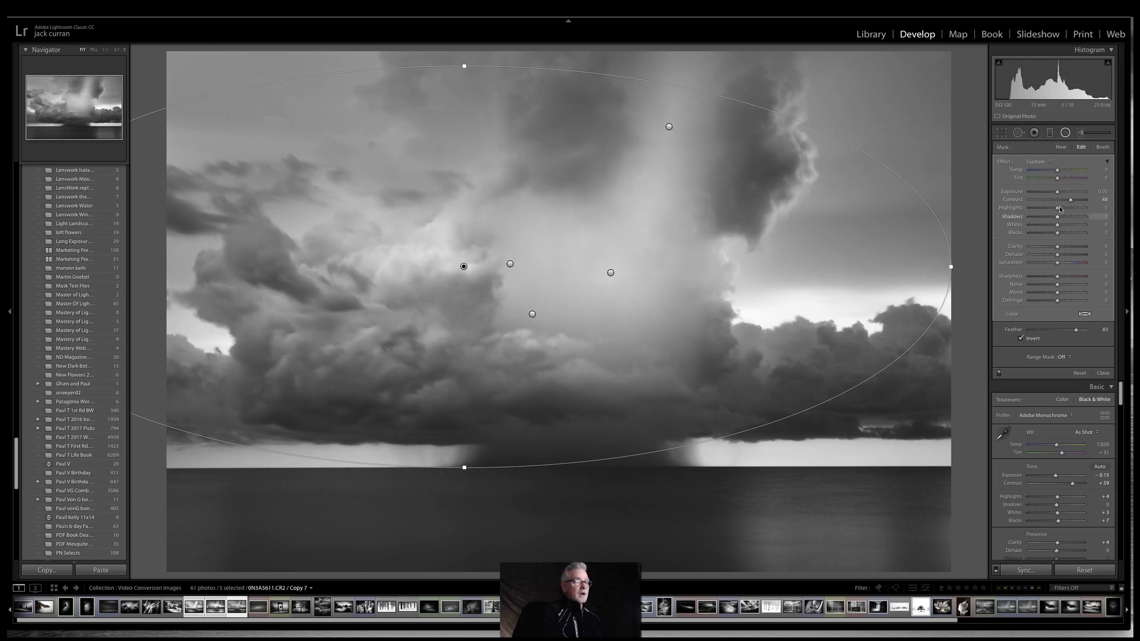
left_click_drag(1058, 192, 1062, 192)
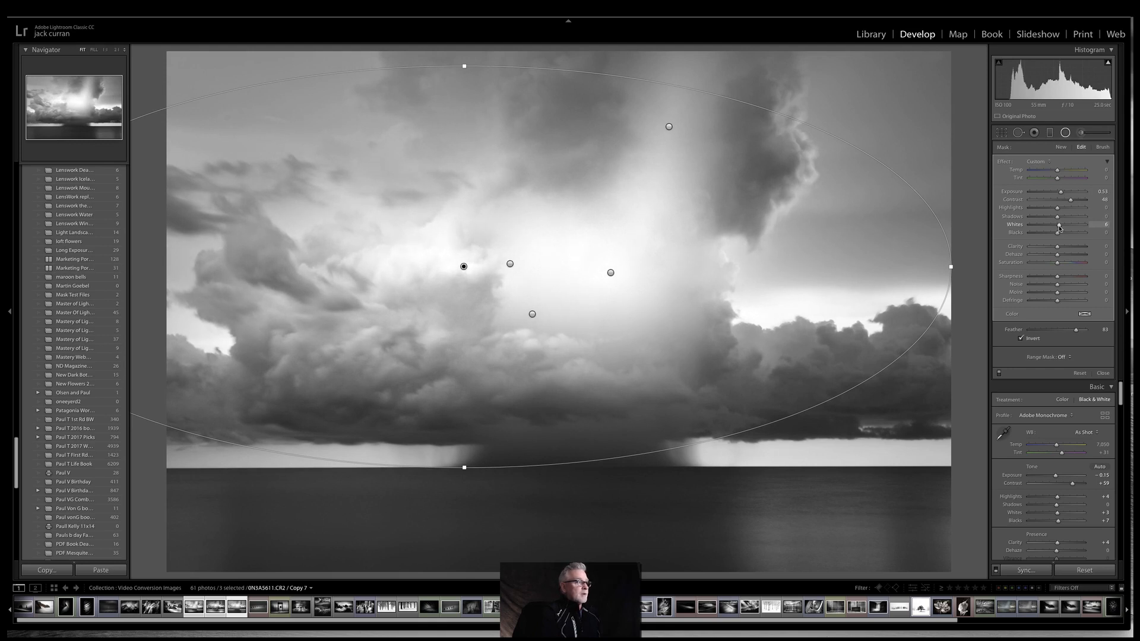
Draw a wide flat radial filter over the lower-left cloud bank and set its highlights to 77, whites to 65 and exposure to 0.27.
left_click(1060, 150)
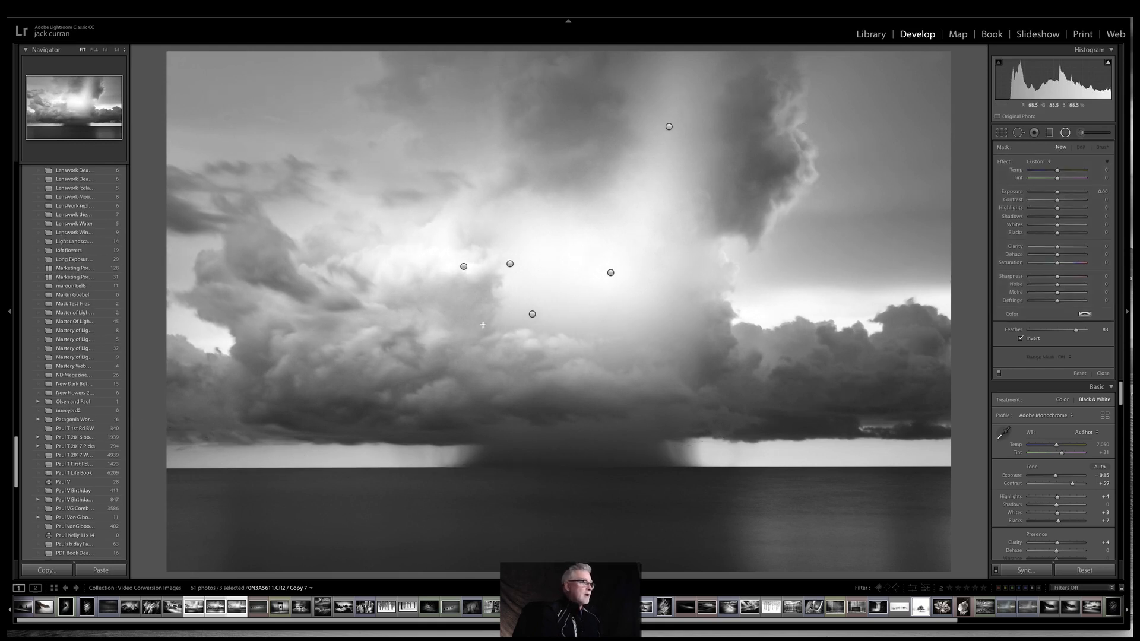
left_click_drag(385, 380, 664, 460)
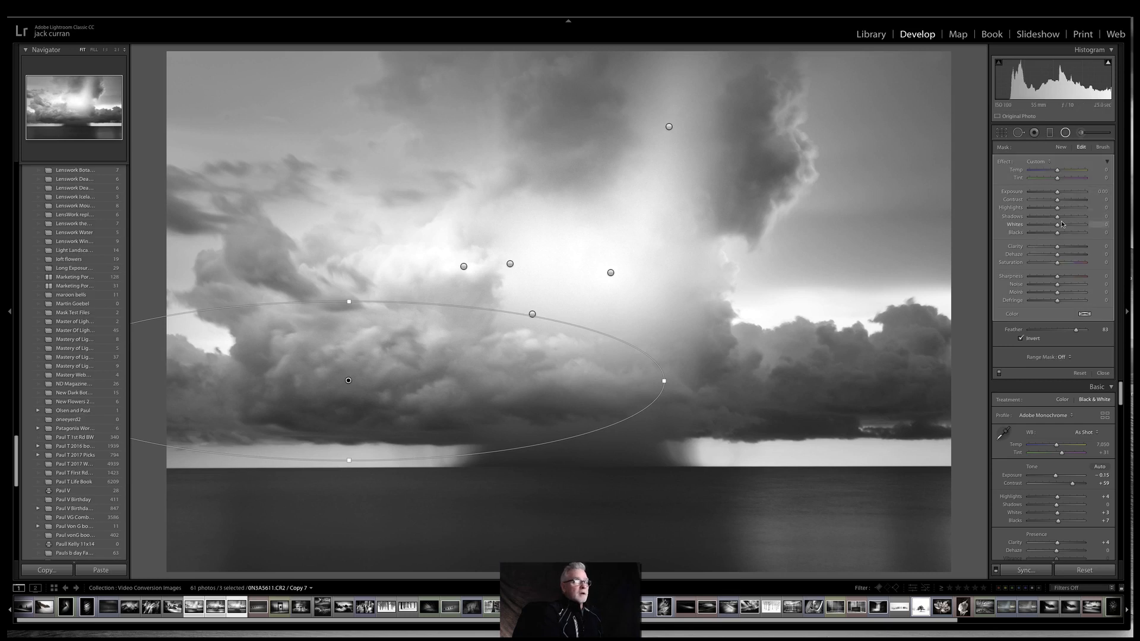
left_click_drag(1056, 208, 1075, 210)
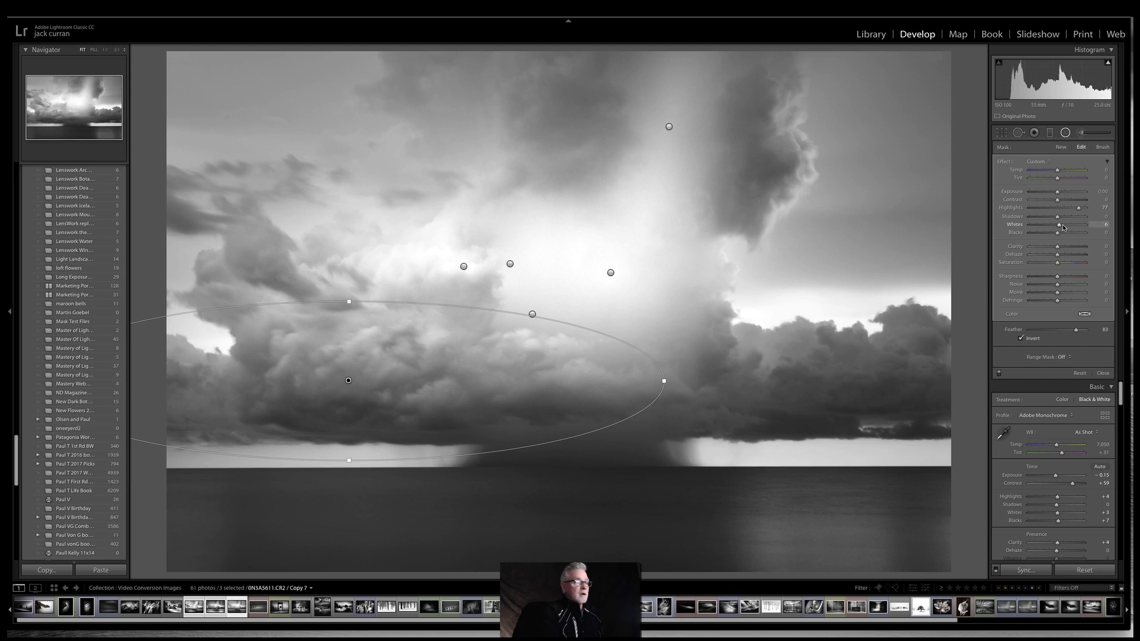
left_click_drag(1062, 227, 1072, 226)
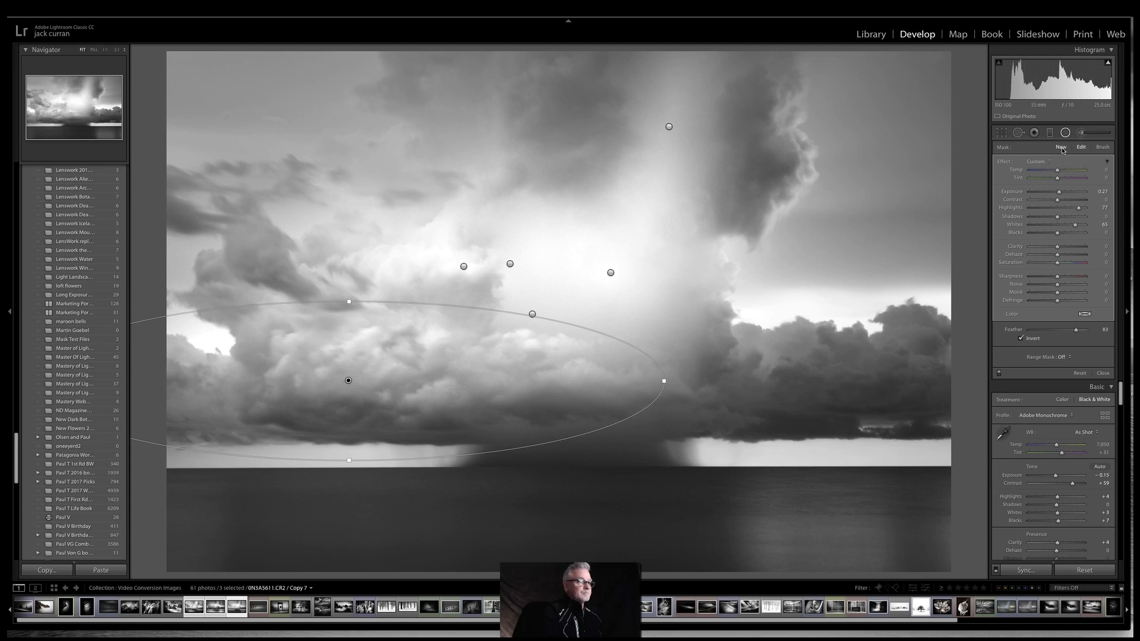
Draw a tilted radial filter over the lower-right cloud bank and set its exposure to 0.21, highlights to 54 and whites to 47.
left_click_drag(849, 389, 990, 444)
left_click_drag(918, 336, 908, 326)
left_click_drag(849, 388, 868, 378)
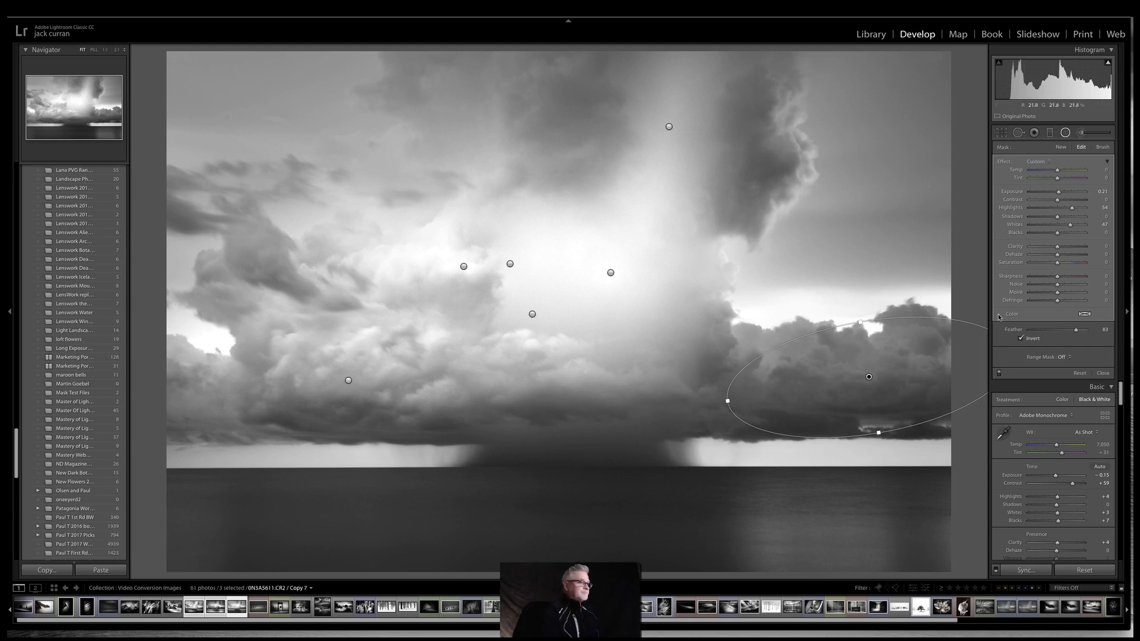
Draw a very wide radial filter over the sea, set its clarity to -21 and exposure to -0.64, and slightly lower its dehaze and blacks.
left_click(1060, 149)
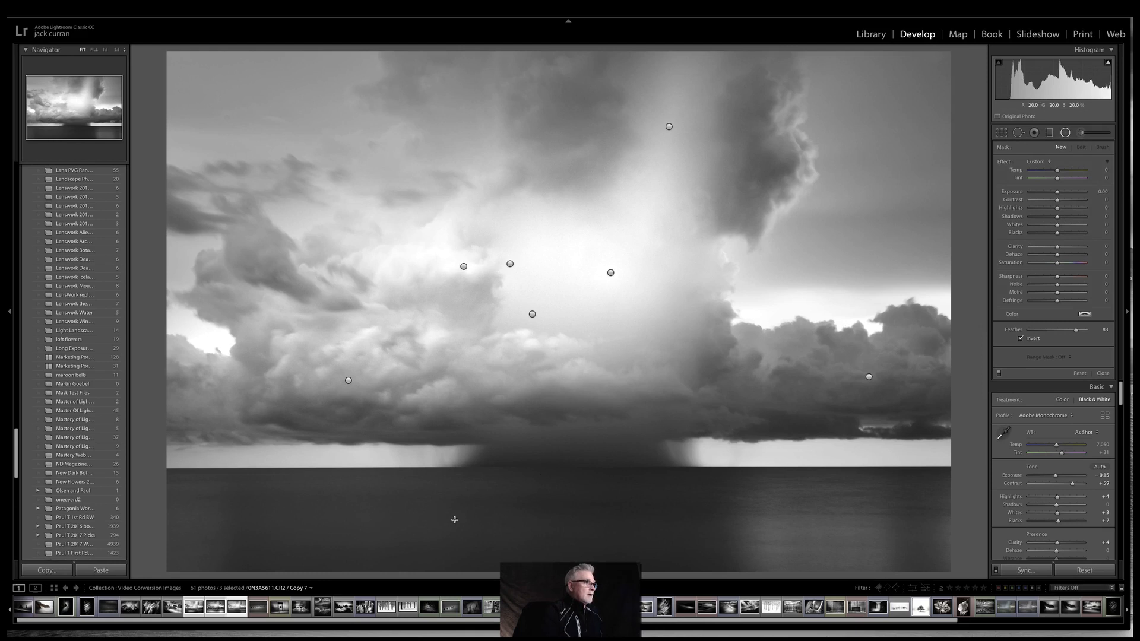
left_click_drag(394, 523, 1043, 589)
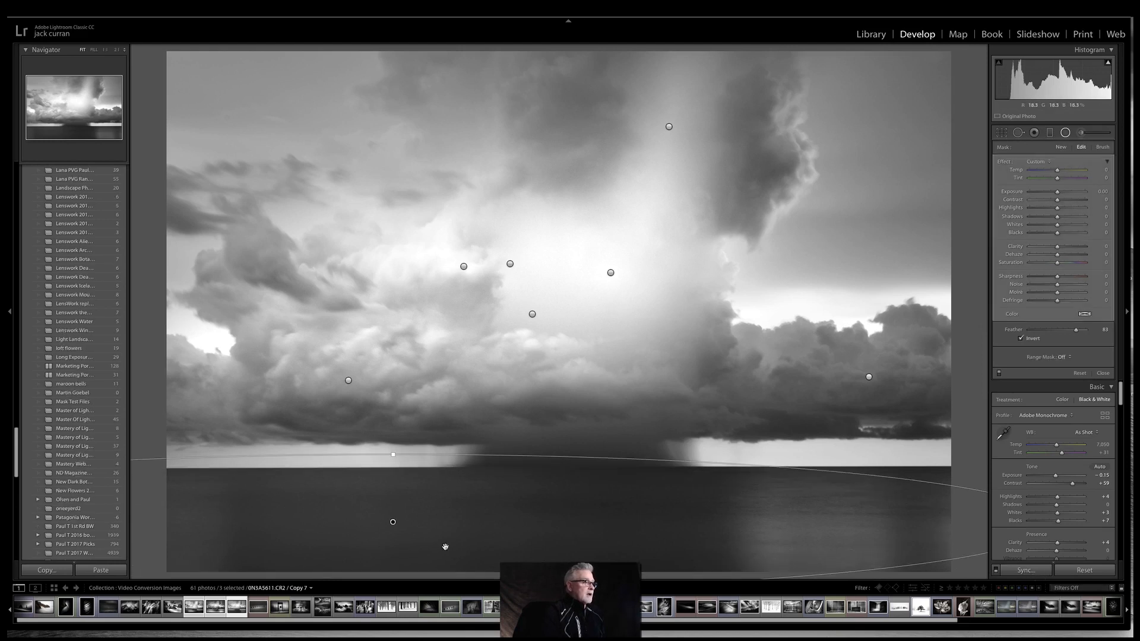
left_click_drag(392, 521, 550, 534)
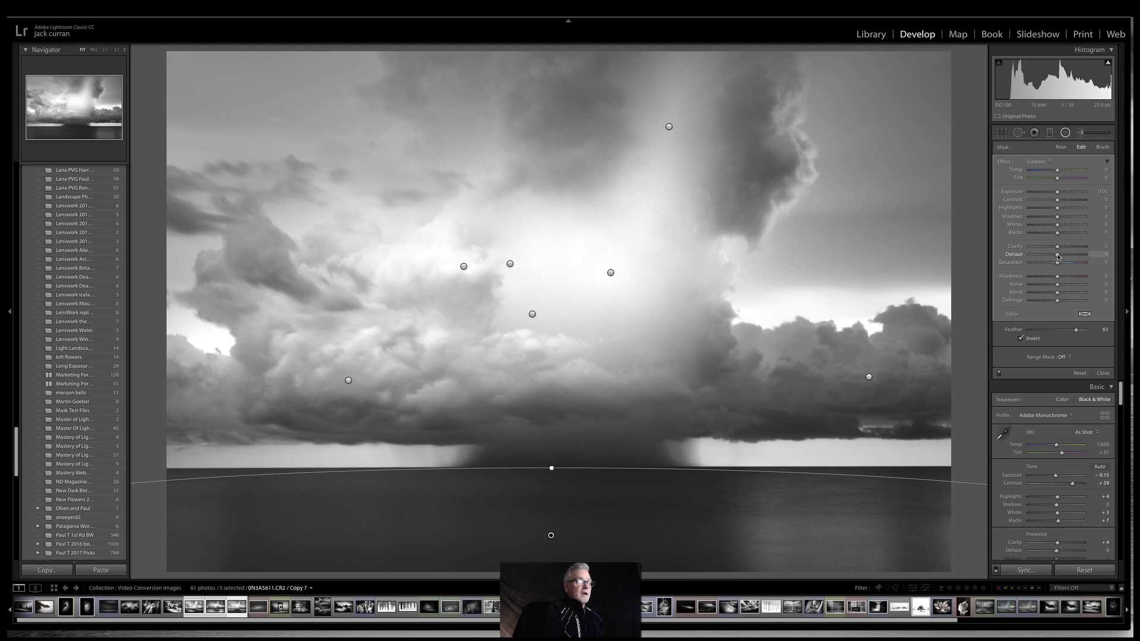
left_click_drag(1057, 257, 1056, 257)
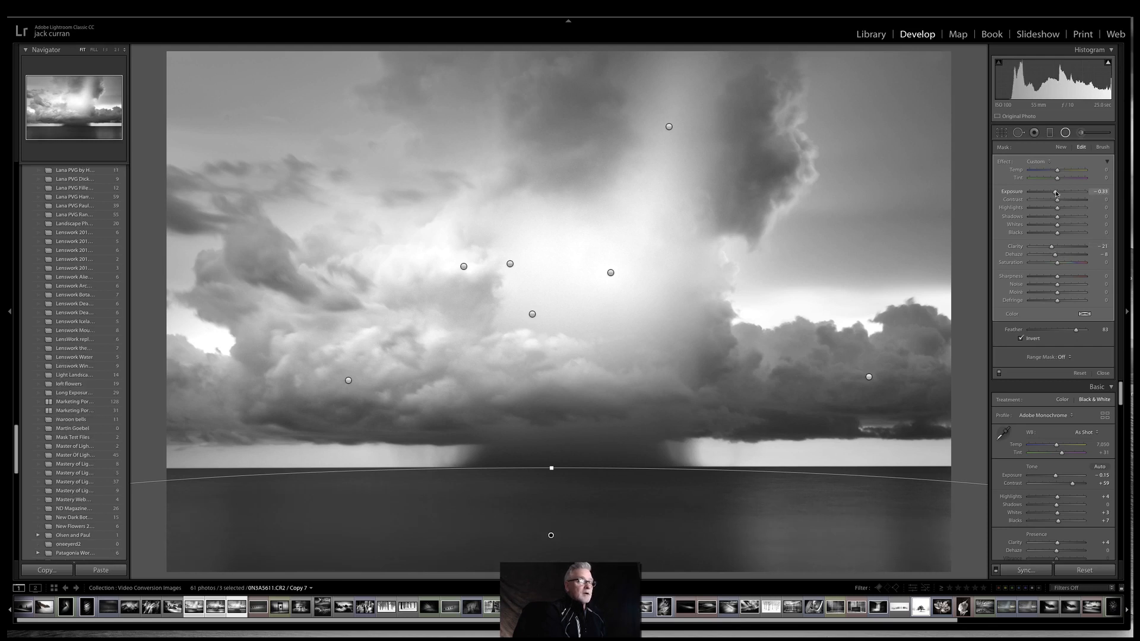
left_click_drag(1053, 193, 1054, 193)
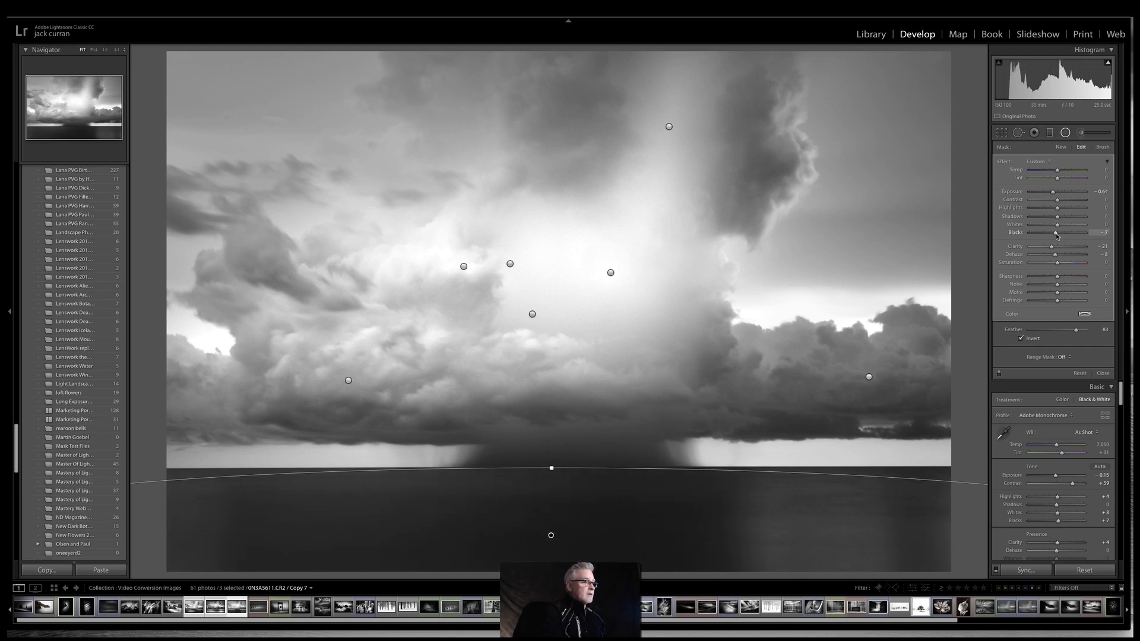
Draw a wide radial filter over the left part of the sea and set its exposure to 0.81, contrast to 19 and whites to 71.
left_click(1061, 147)
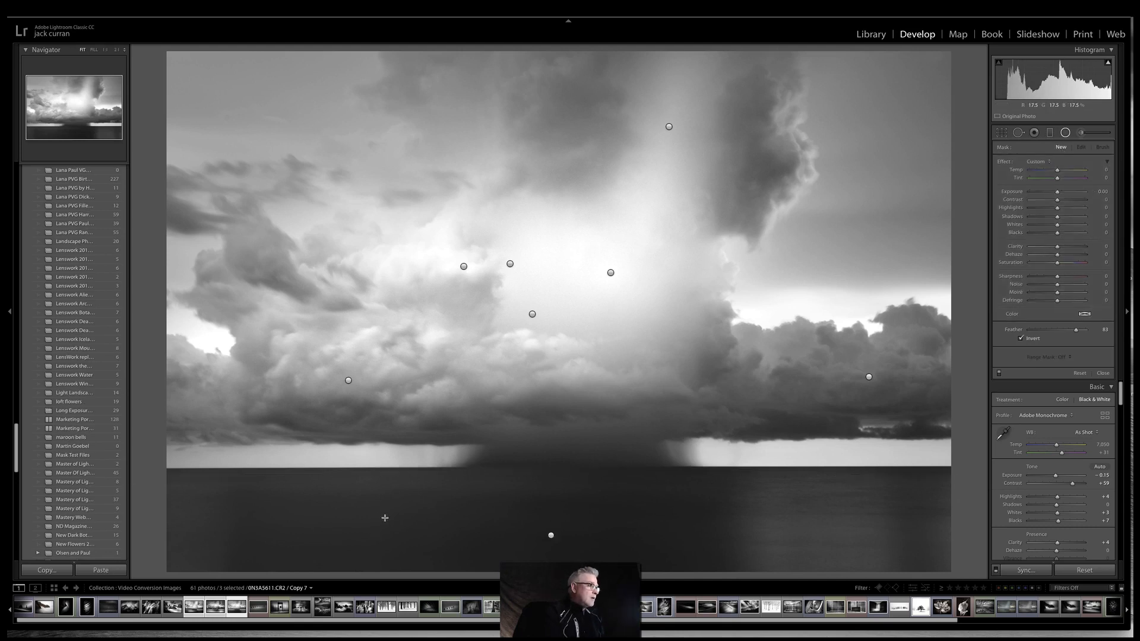
left_click_drag(385, 518, 557, 567)
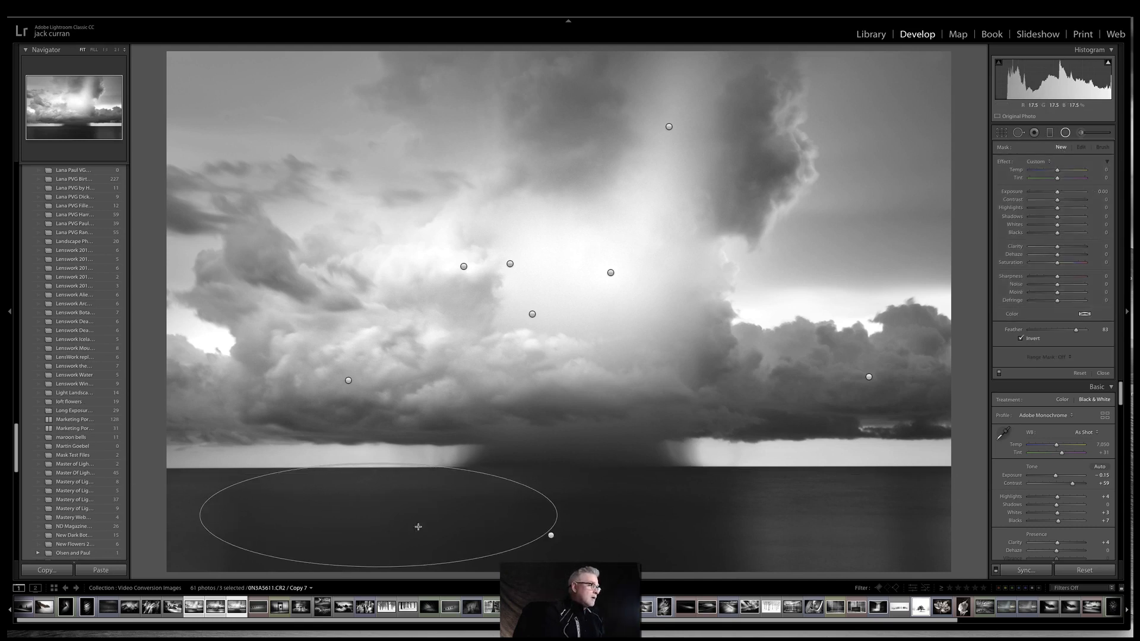
left_click_drag(377, 514, 381, 522)
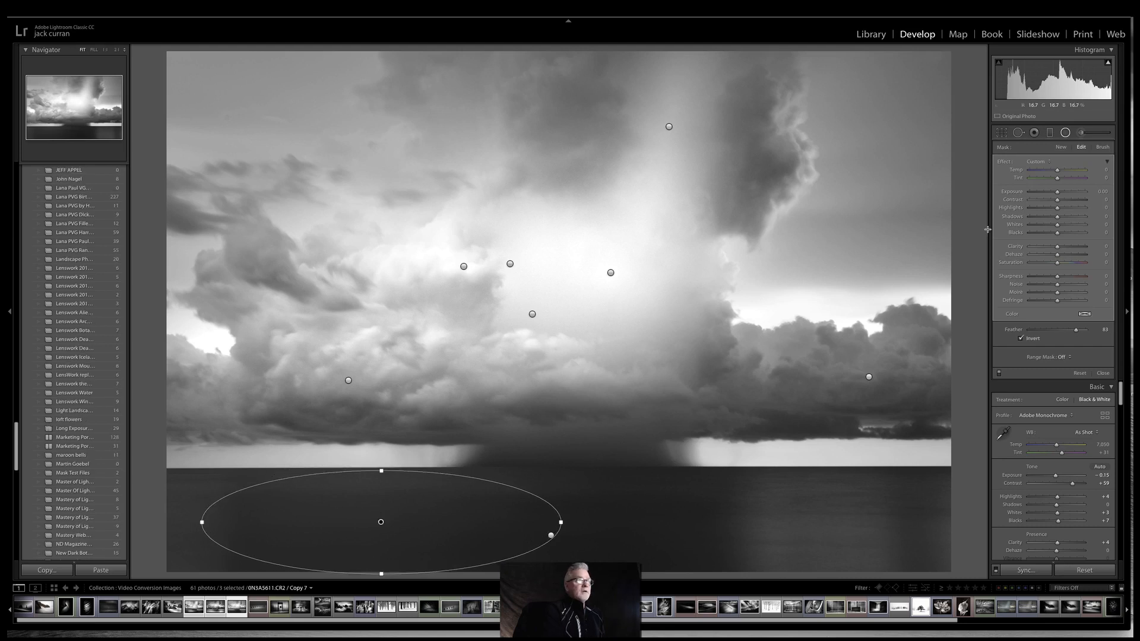
left_click_drag(1057, 192, 1059, 194)
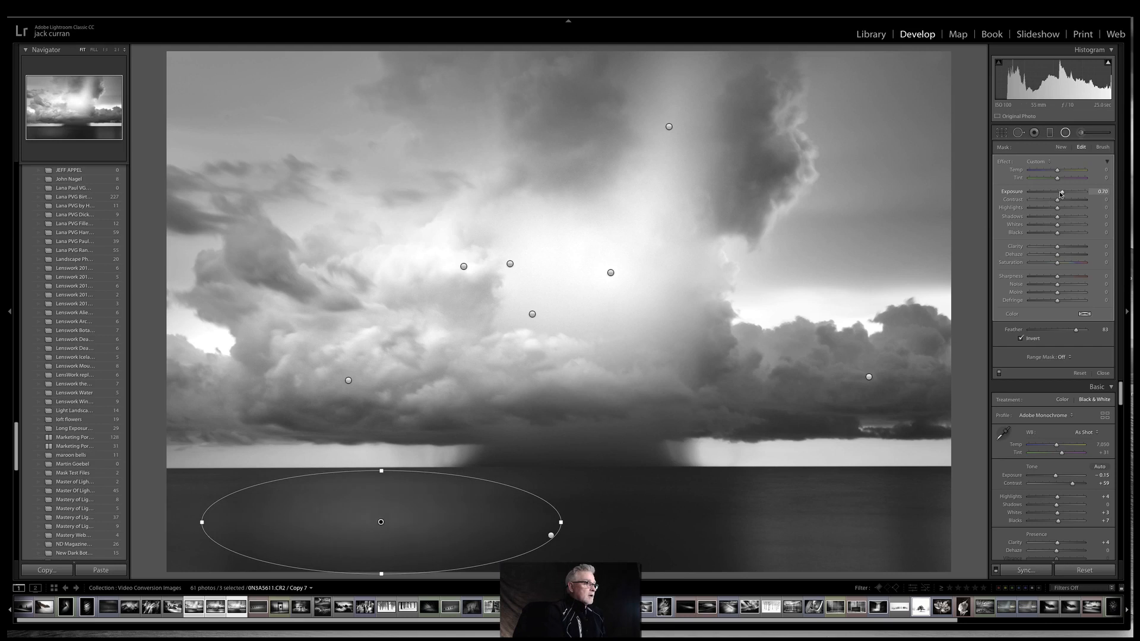
left_click_drag(1062, 193, 1060, 193)
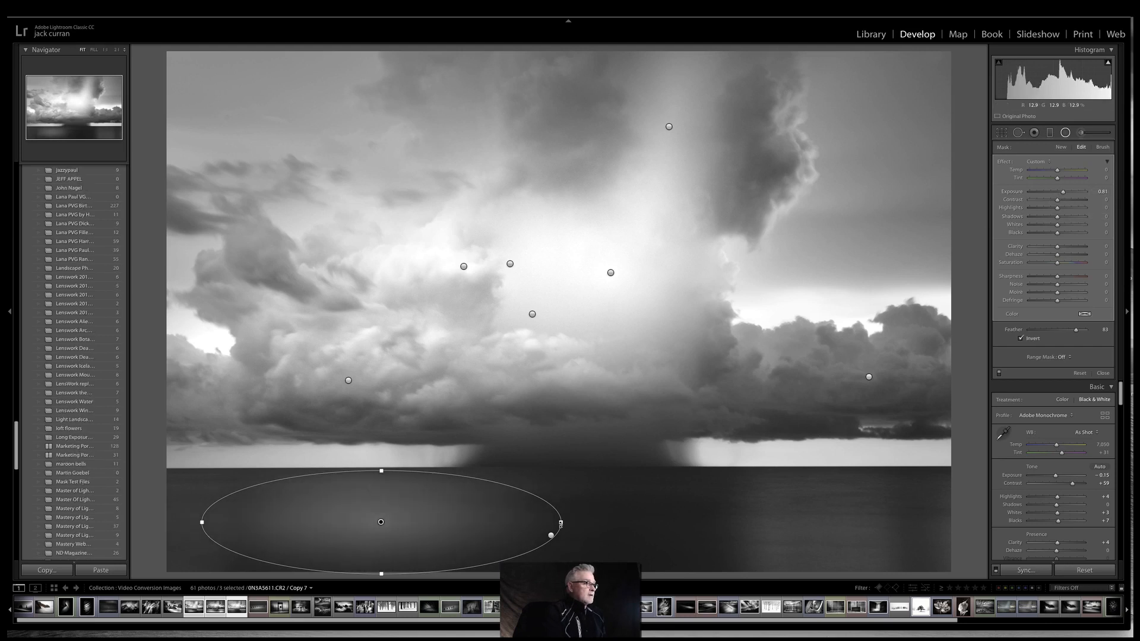
left_click_drag(566, 522, 584, 521)
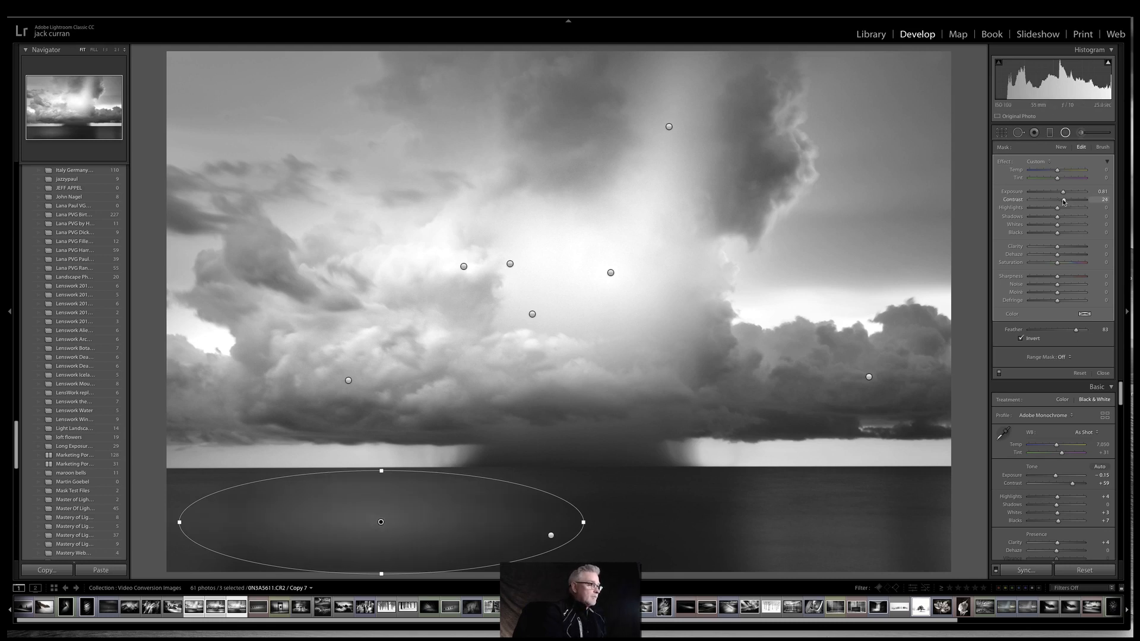
left_click_drag(1057, 202, 1069, 226)
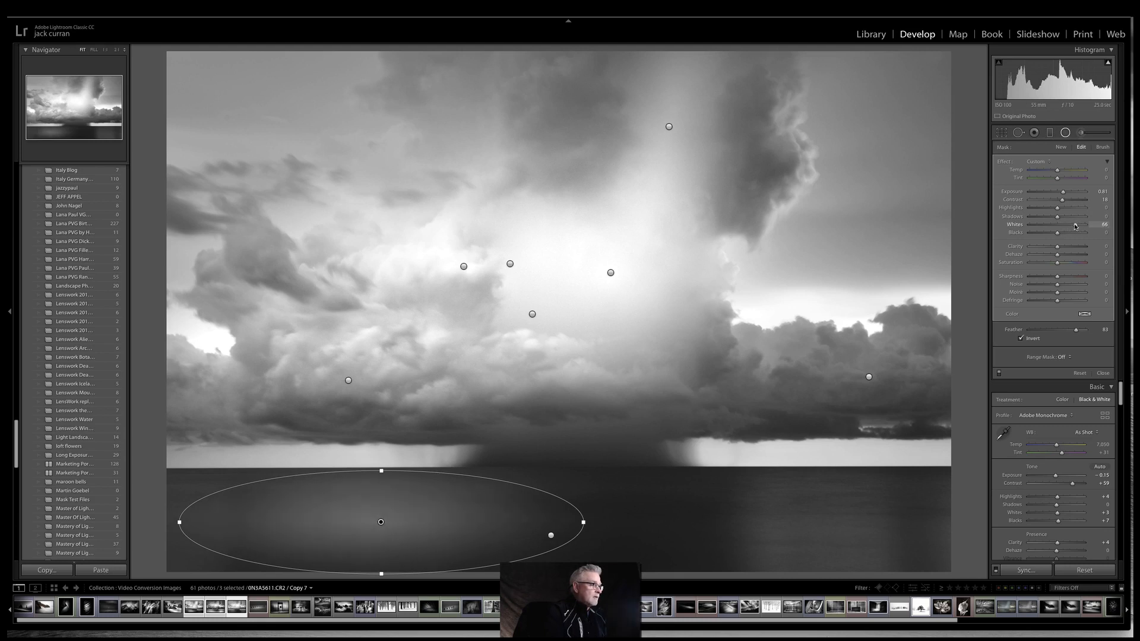
left_click_drag(1078, 226, 1076, 226)
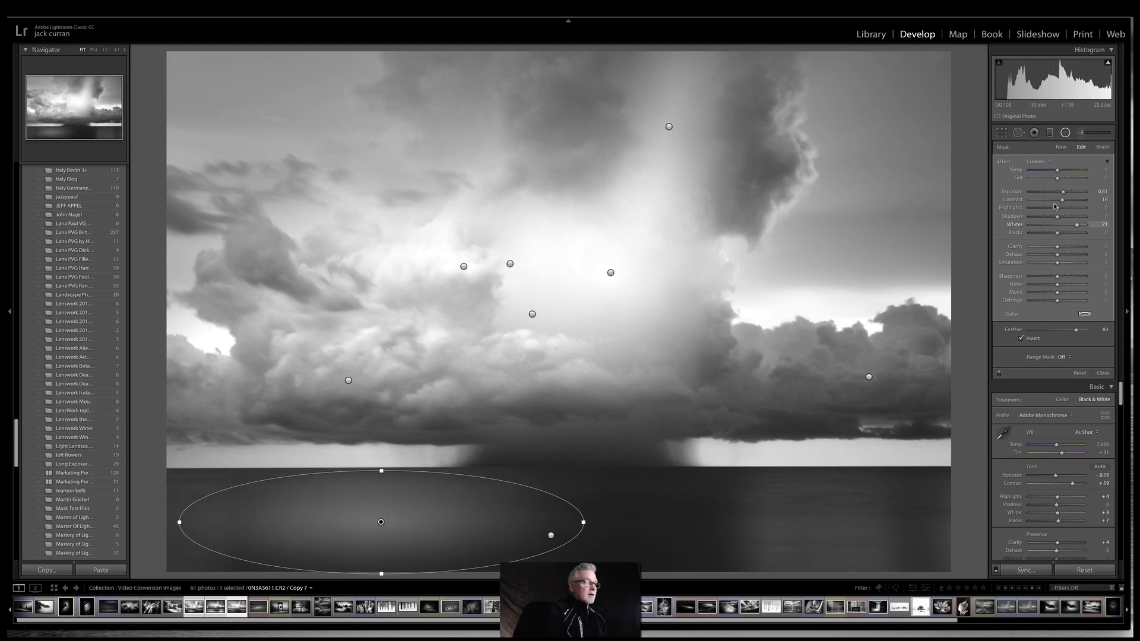
Draw a flat radial filter over the lower-right corner of the sea and set its exposure to -0.66.
left_click(1061, 149)
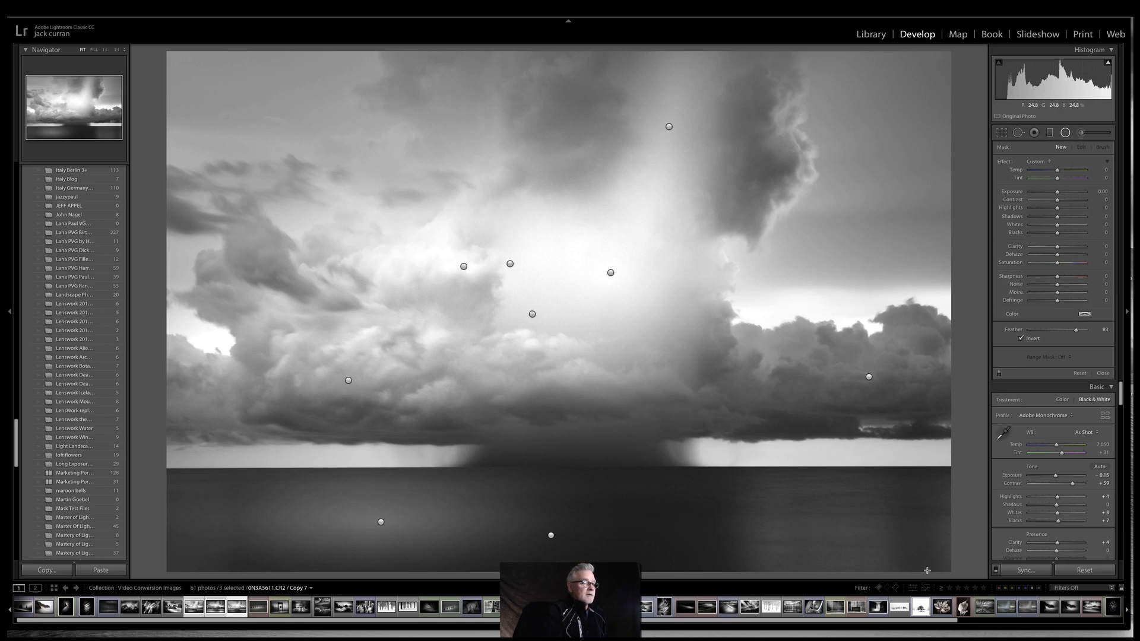
left_click_drag(799, 544, 985, 577)
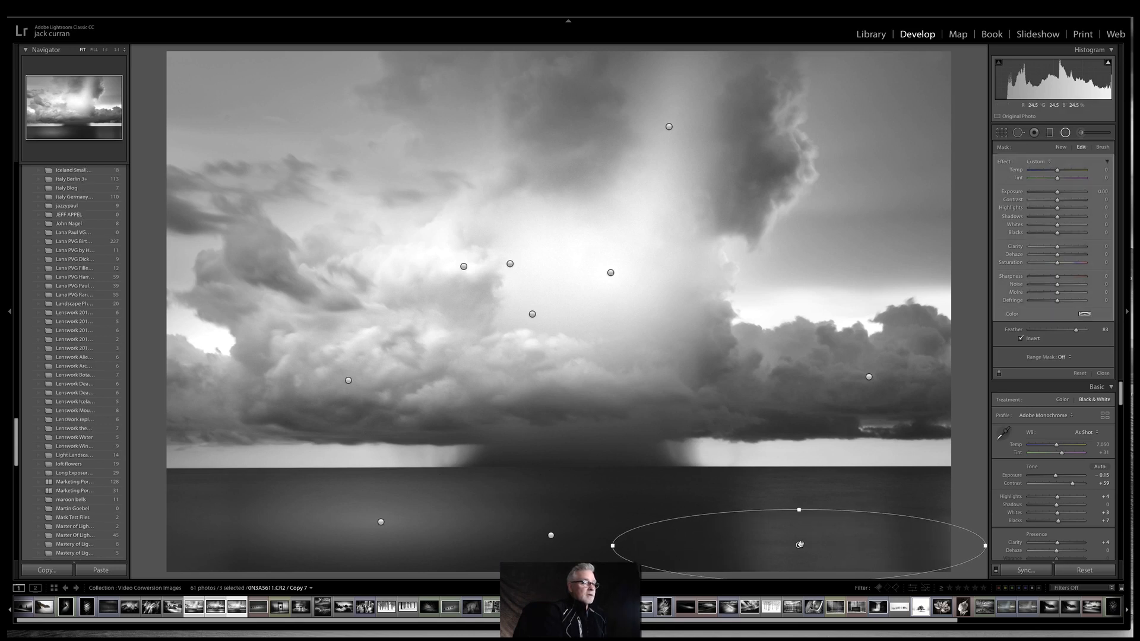
left_click_drag(800, 544, 850, 564)
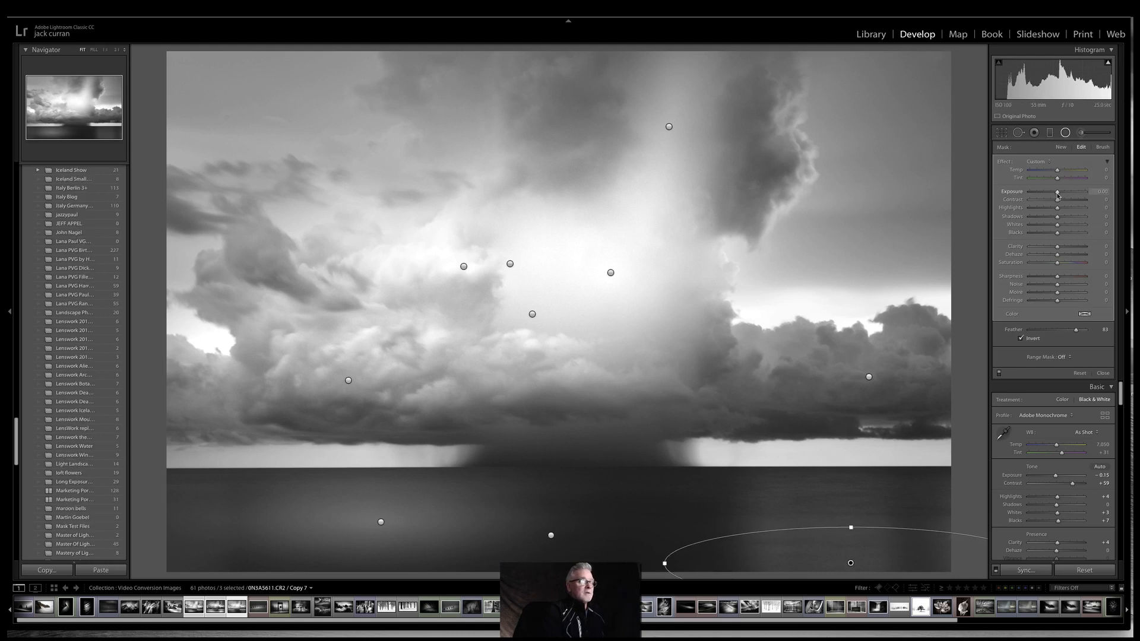
left_click_drag(1055, 195, 1054, 194)
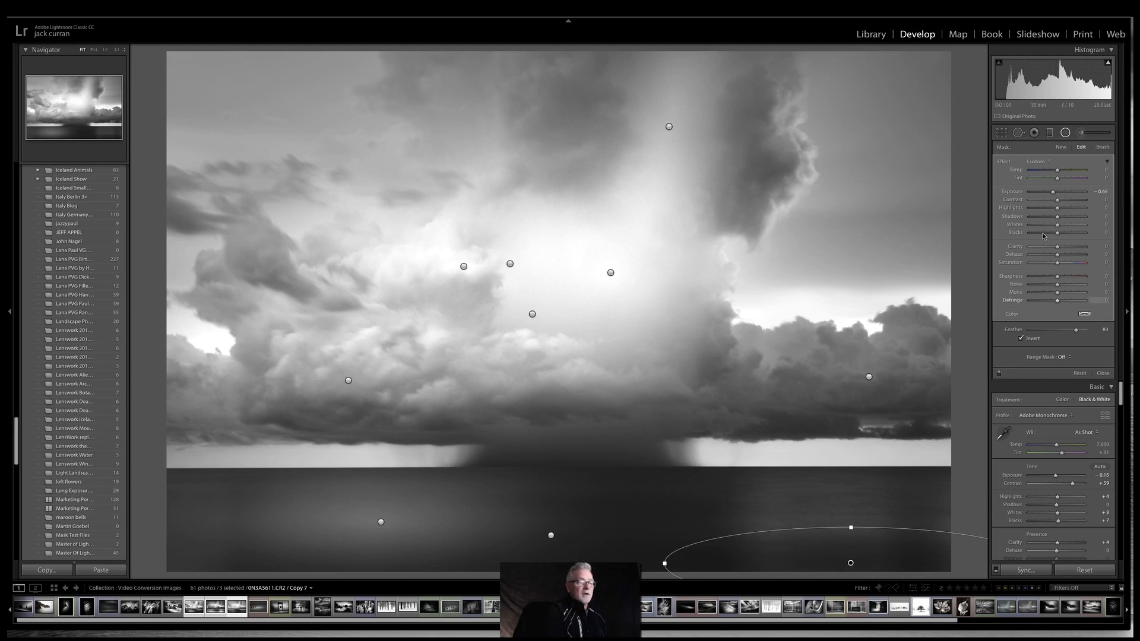
Draw a narrow flat radial filter on the right side of the sea, just below the horizon, and set its exposure to 0.31.
left_click(1061, 149)
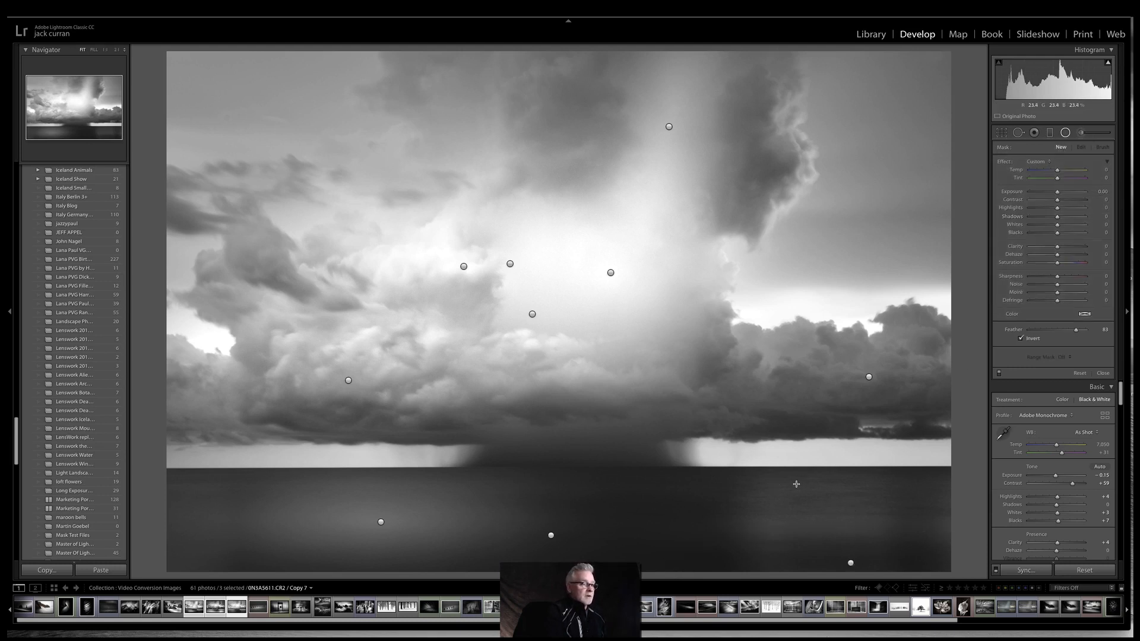
left_click_drag(800, 484, 948, 499)
left_click_drag(820, 487, 840, 489)
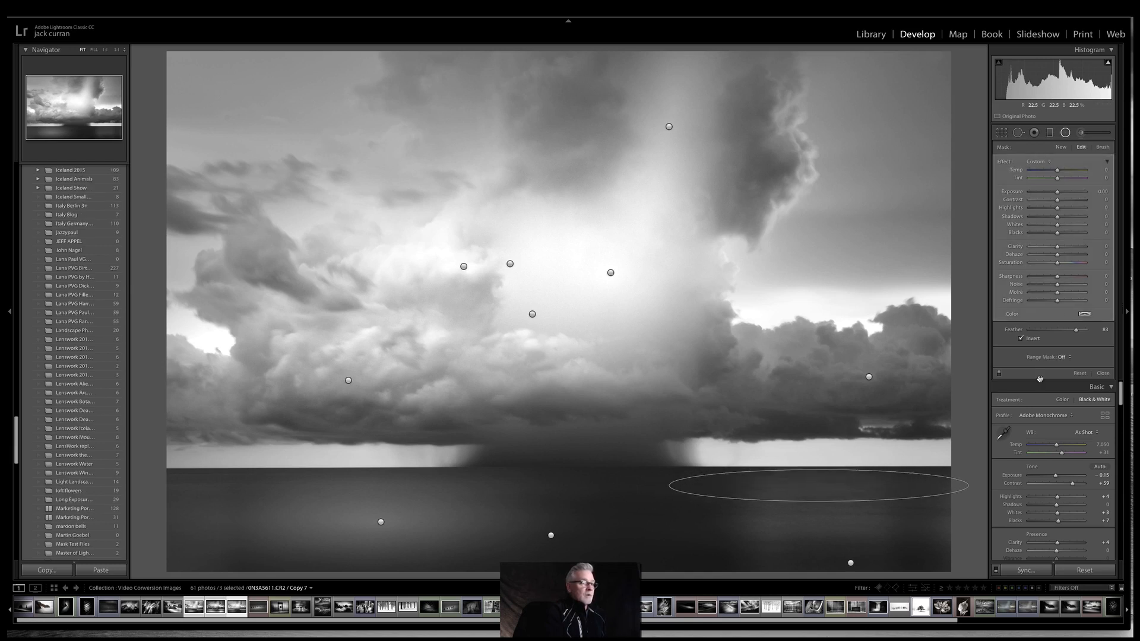
left_click_drag(1059, 193, 1059, 193)
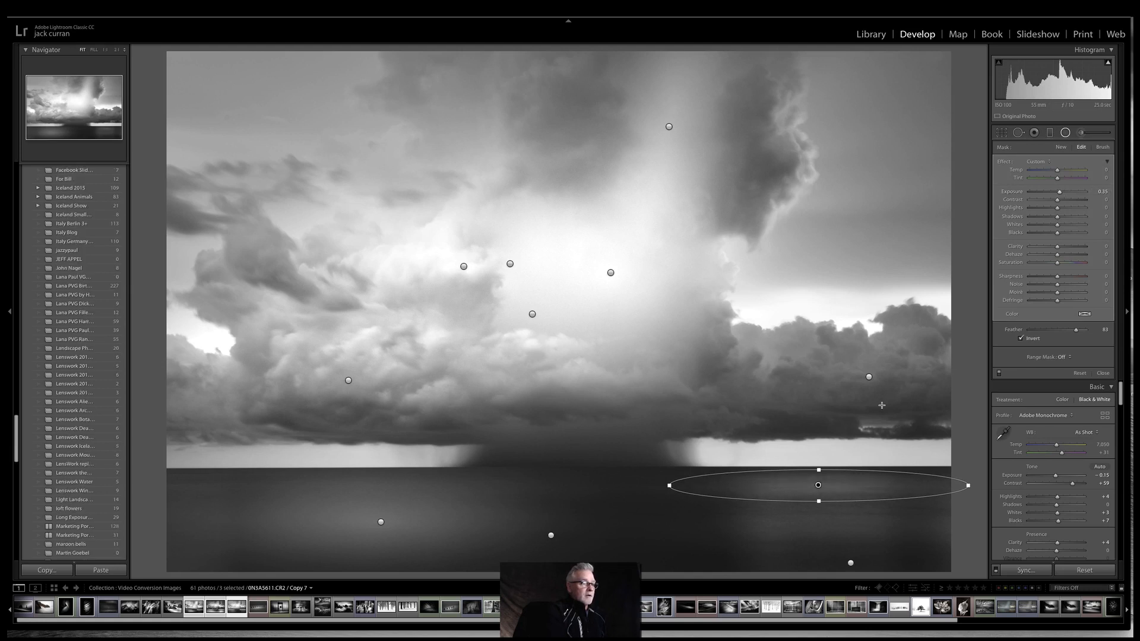
left_click_drag(818, 486, 819, 481)
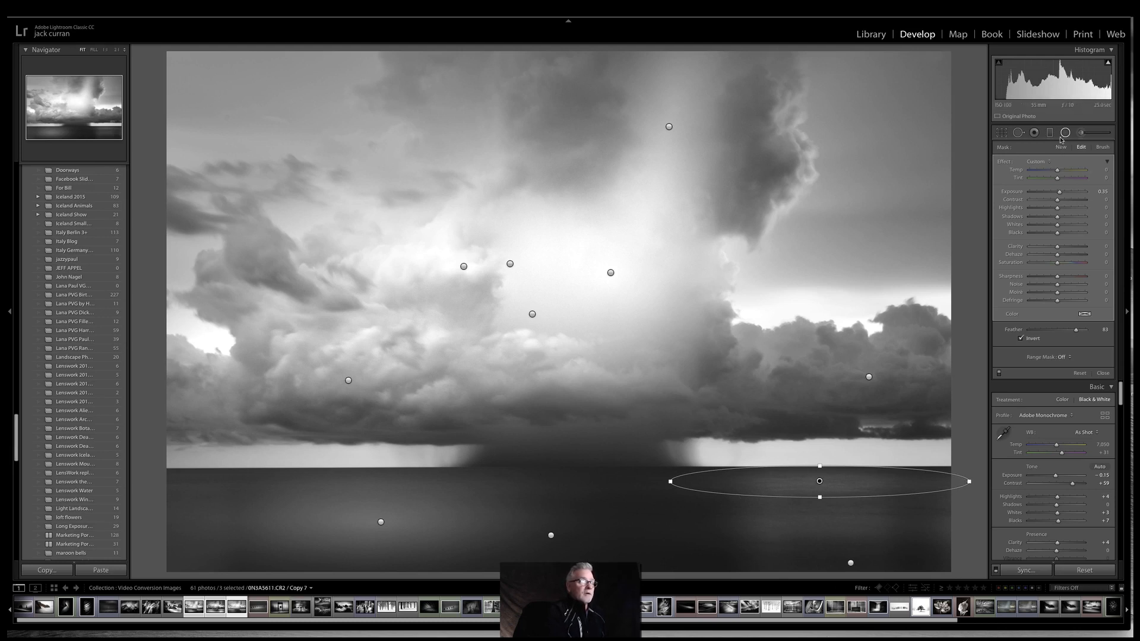
Draw a flat radial filter over the right part of the sea, just below the narrow horizon filter, and set its exposure to -0.56.
left_click(780, 501)
left_click_drag(780, 504, 963, 528)
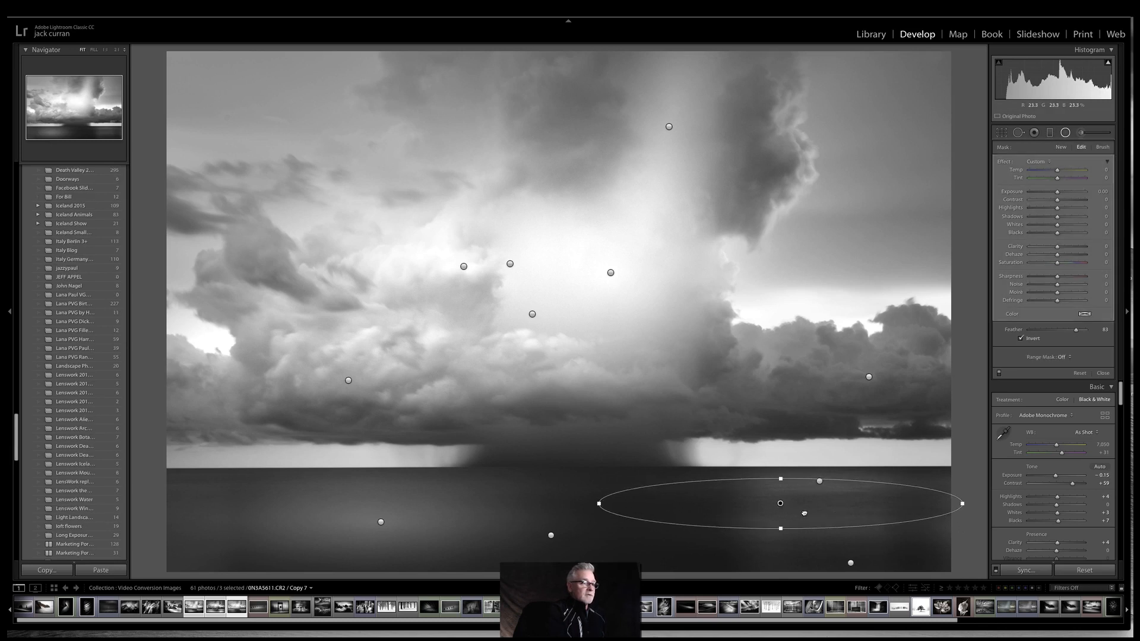
left_click_drag(804, 513, 831, 521)
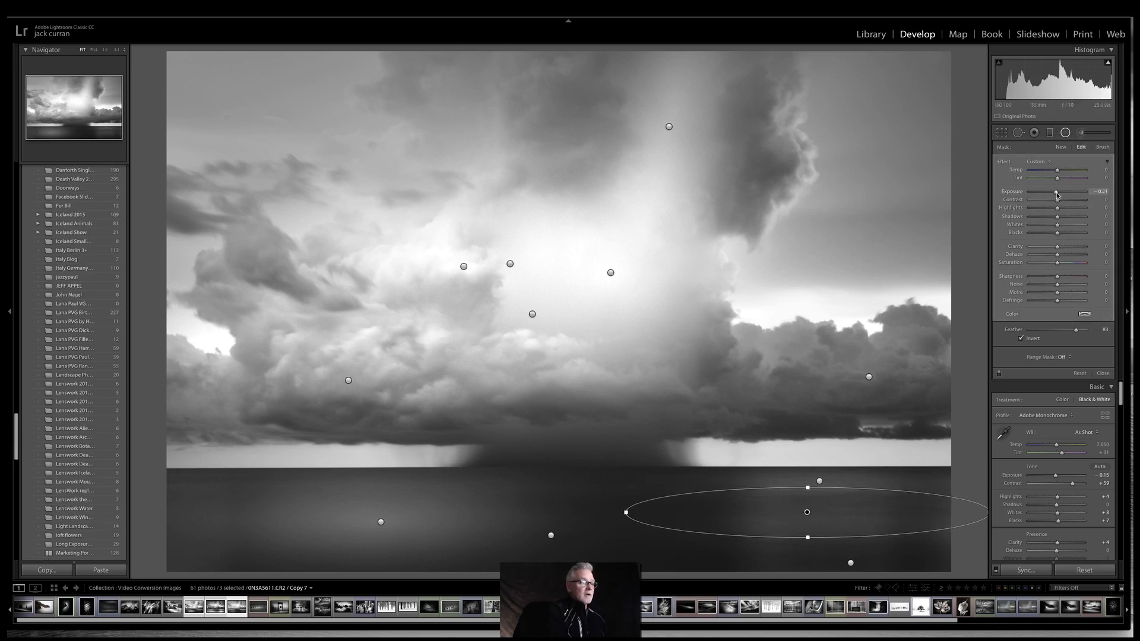
left_click_drag(1056, 193, 1055, 193)
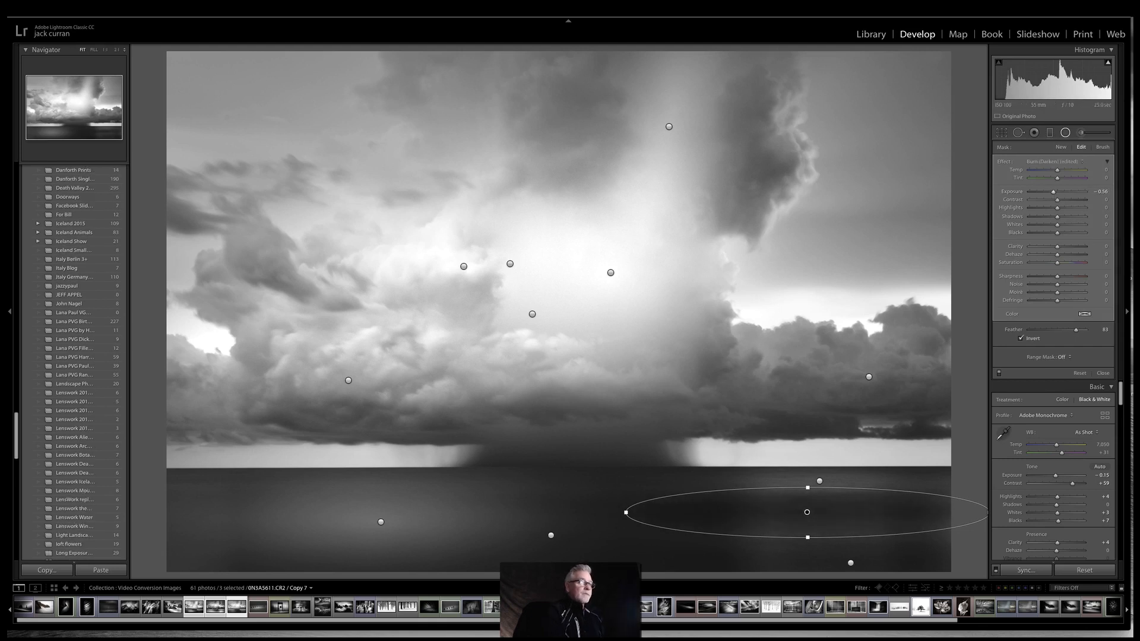
Darken the right edge of the sea with the adjustment brush, using exposure -0.44 and shadows -15.
left_click(1081, 134)
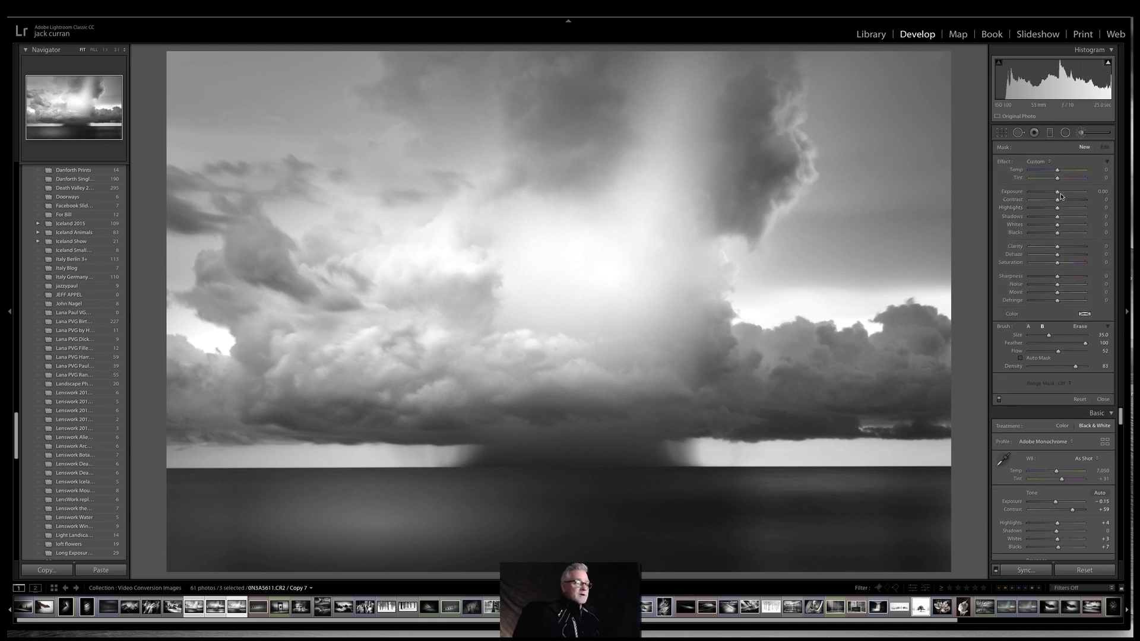
left_click_drag(1055, 196, 1051, 219)
scroll(950, 501, "down", 5)
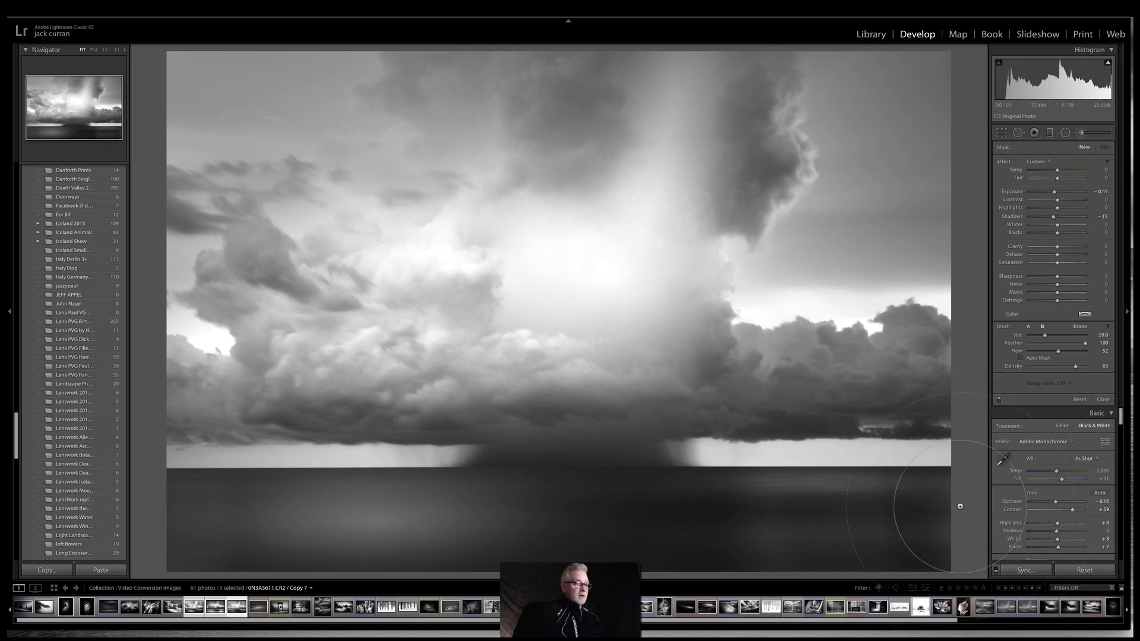
scroll(947, 519, "down", 4)
mouse_move(950, 537)
left_mouse_down()
mouse_move(959, 523)
mouse_move(948, 479)
left_mouse_up()
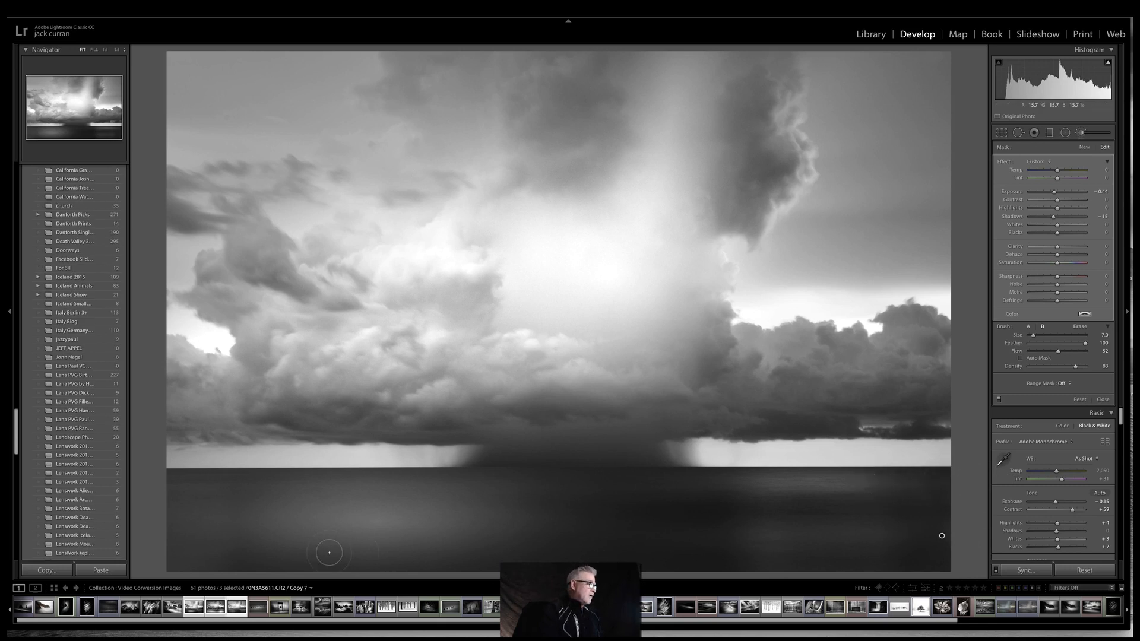
scroll(229, 528, "up", 5)
scroll(182, 455, "up", 1)
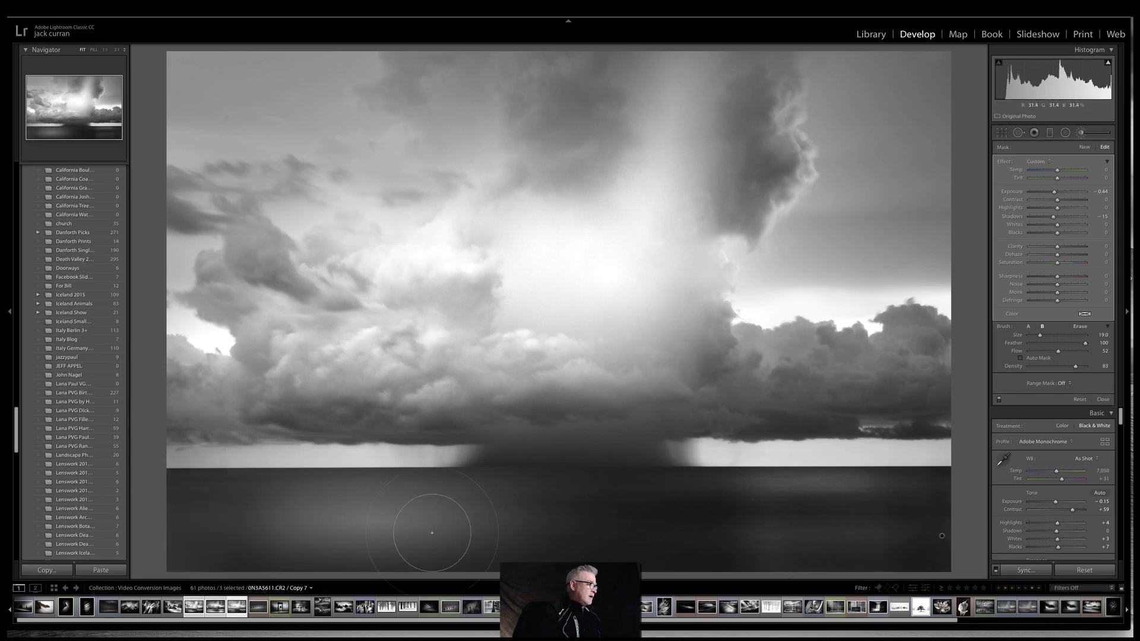
Hide the filmstrip and collapse the histogram to enlarge the working area.
key("F6")
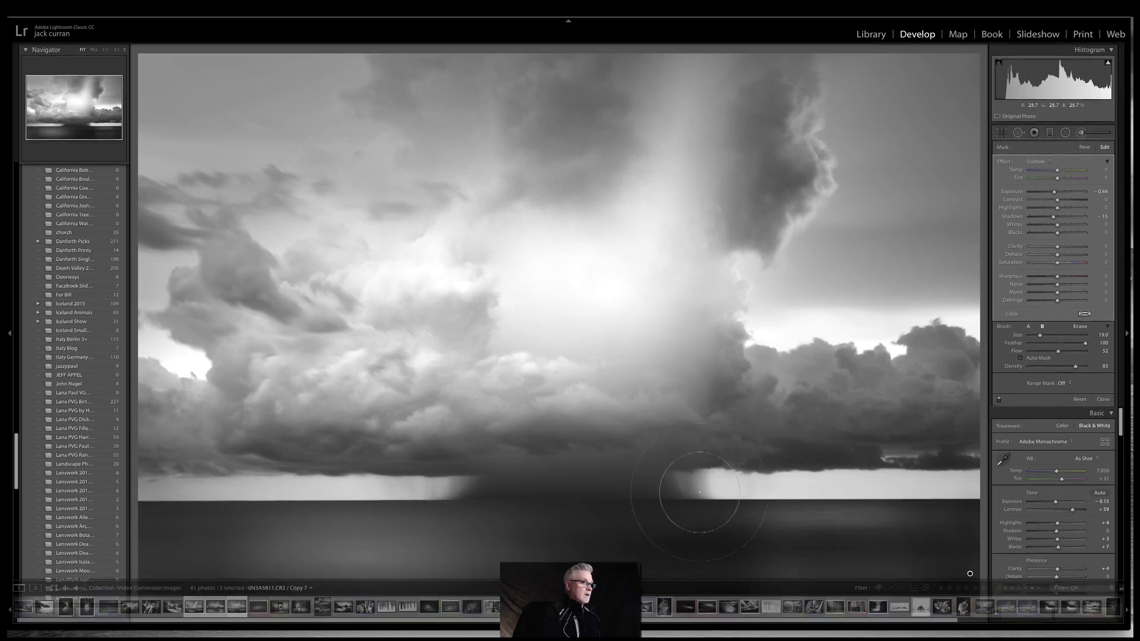
key("ctrl+0")
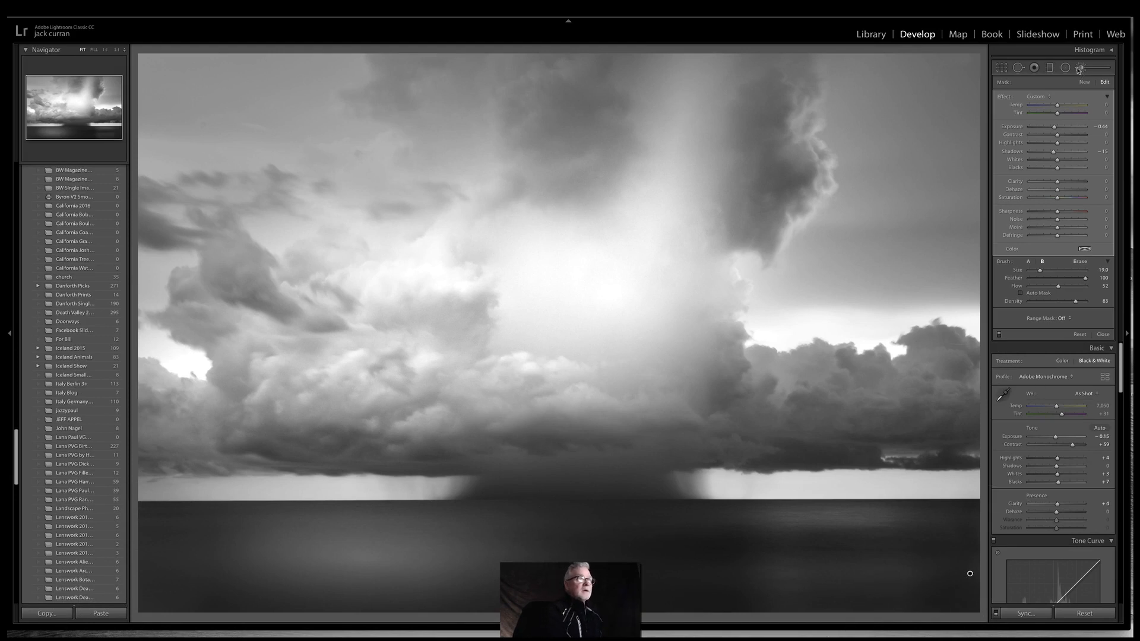
Darken the dark cloud patches with a new, smaller brush adjustment using exposure -0.71 and shadows -42.
left_click(1084, 85)
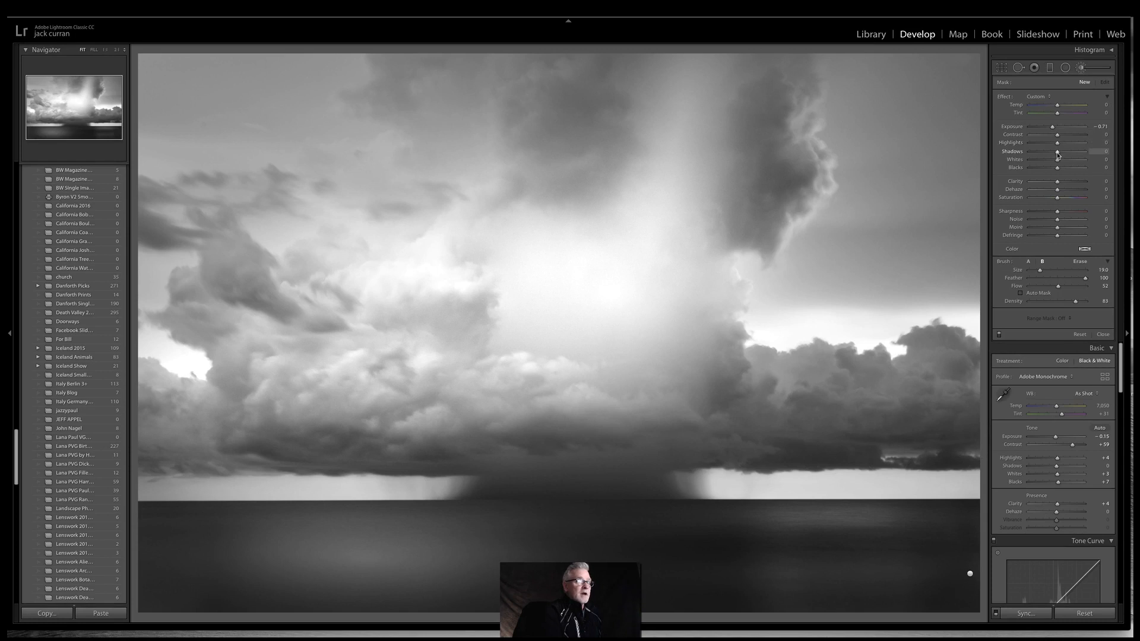
left_click_drag(1058, 152, 1046, 151)
key("bracketleft")
key("bracketleft")
key("bracketleft")
key("bracketleft")
key("bracketleft")
key("bracketleft")
key("bracketleft")
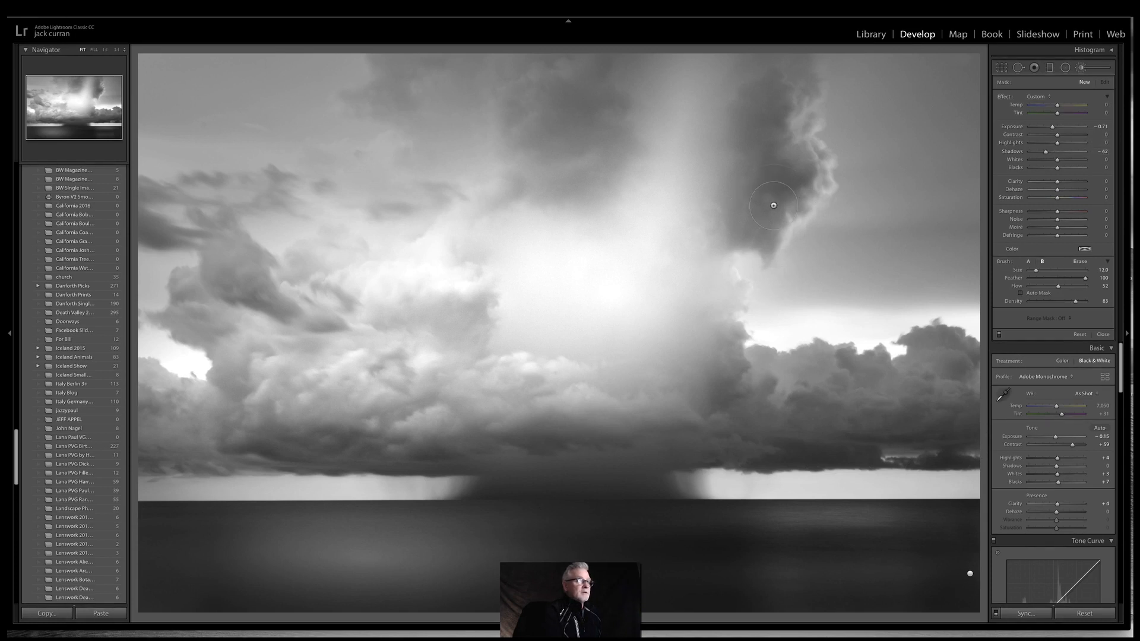
mouse_move(771, 204)
left_mouse_down()
mouse_move(757, 119)
mouse_move(752, 252)
mouse_move(756, 229)
left_mouse_up()
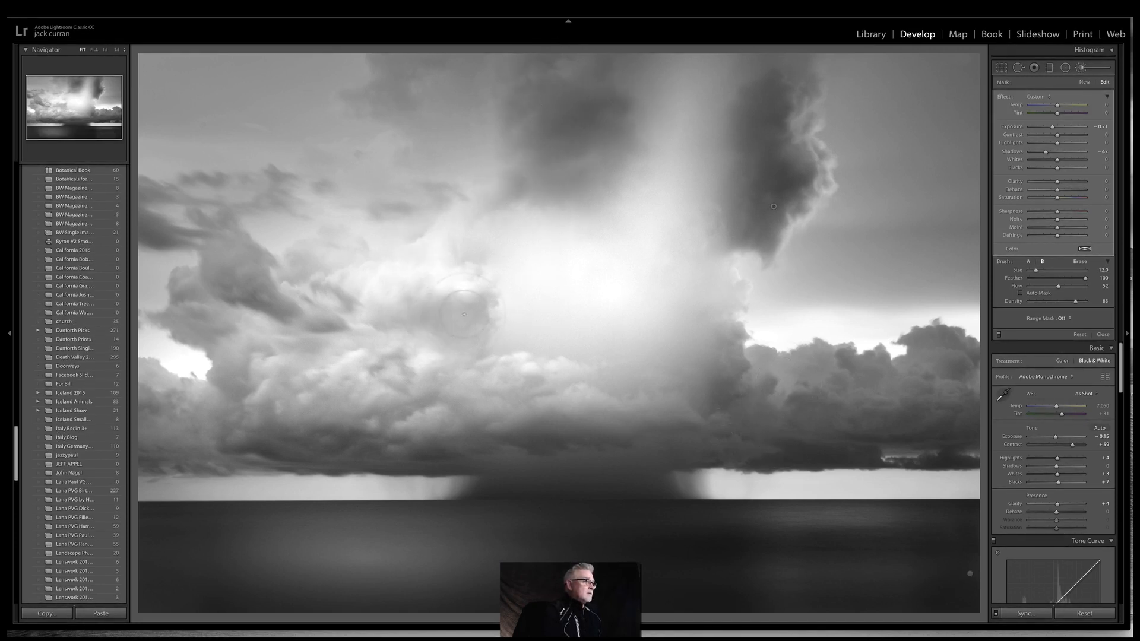
scroll(356, 300, "down", 1)
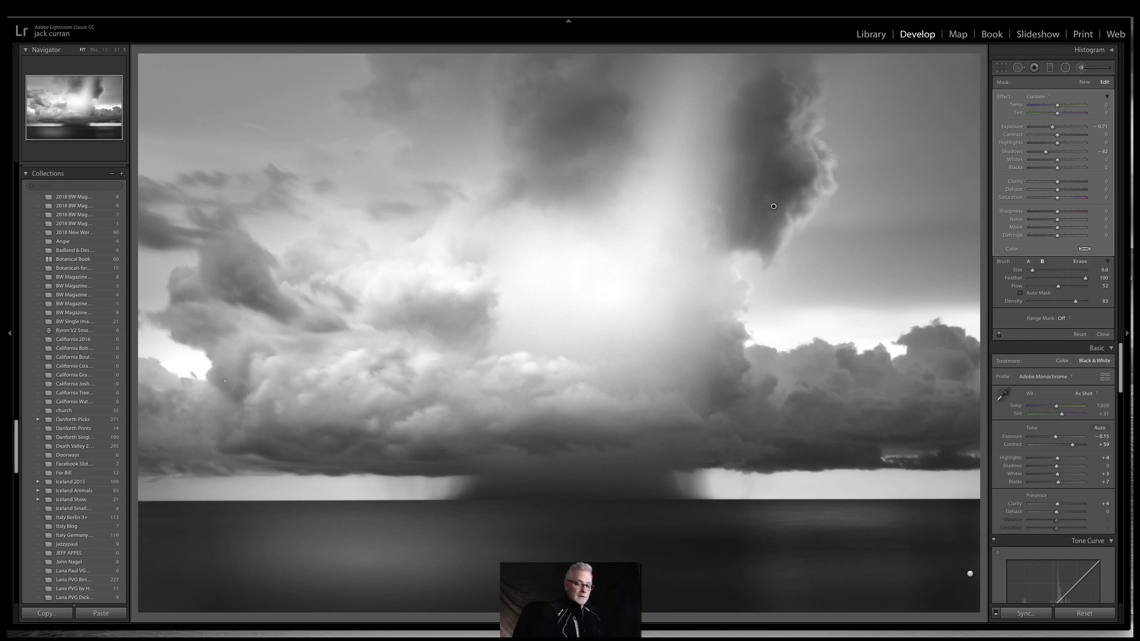
Undo the last darkening stroke, then keep burning in the dark undersides of the low cloud bank with brush sizes between 10 and 4.
key("ctrl+z")
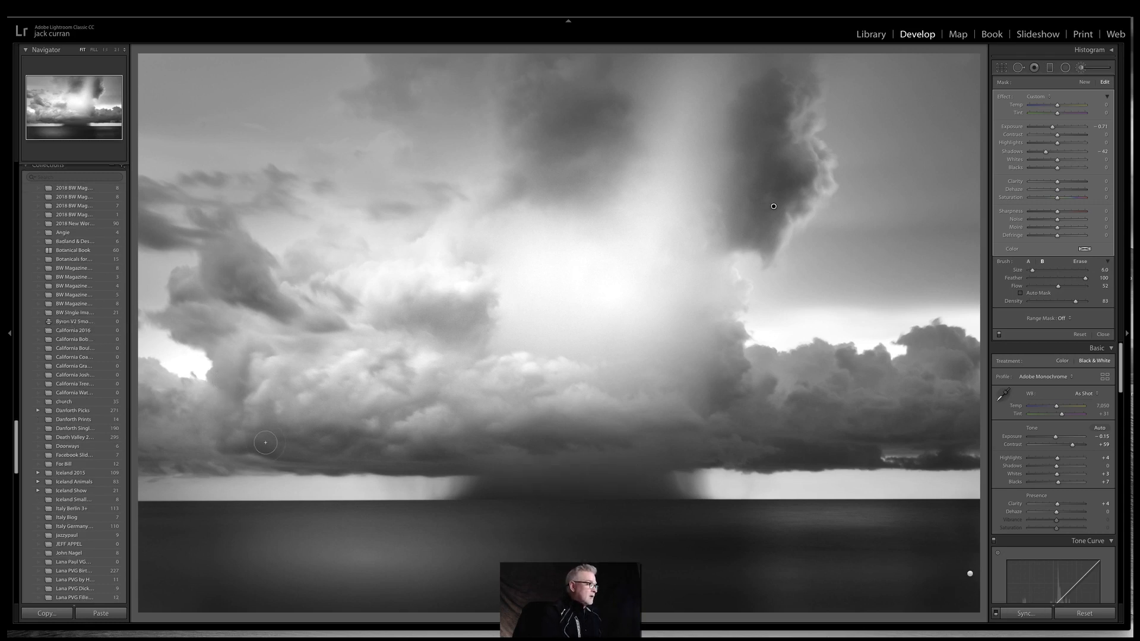
scroll(265, 442, "up", 4)
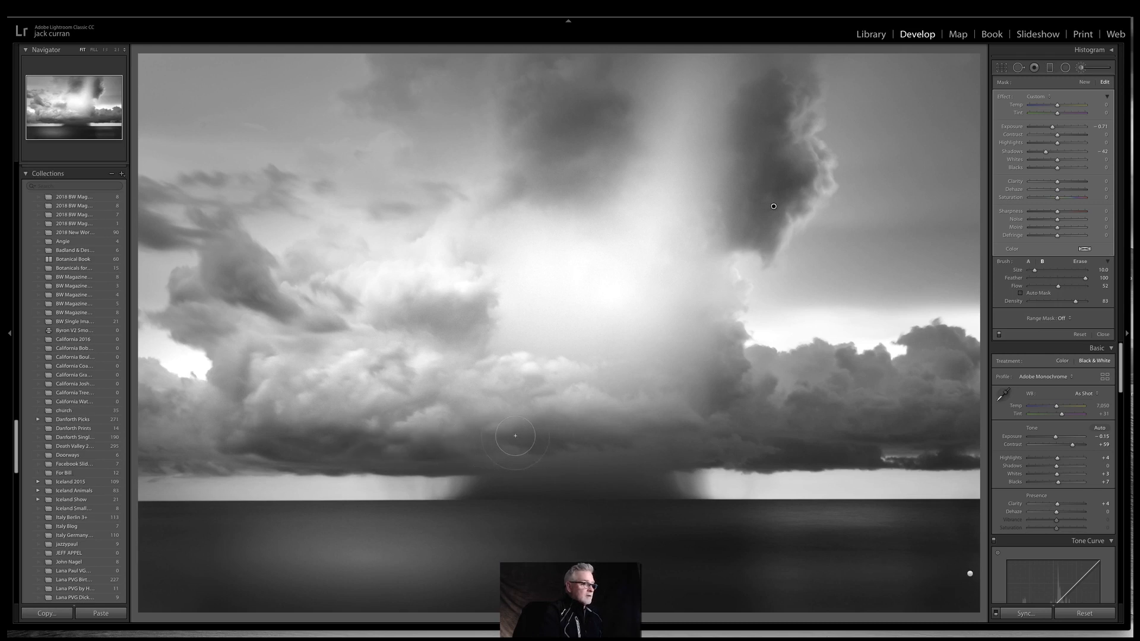
scroll(515, 436, "down", 3)
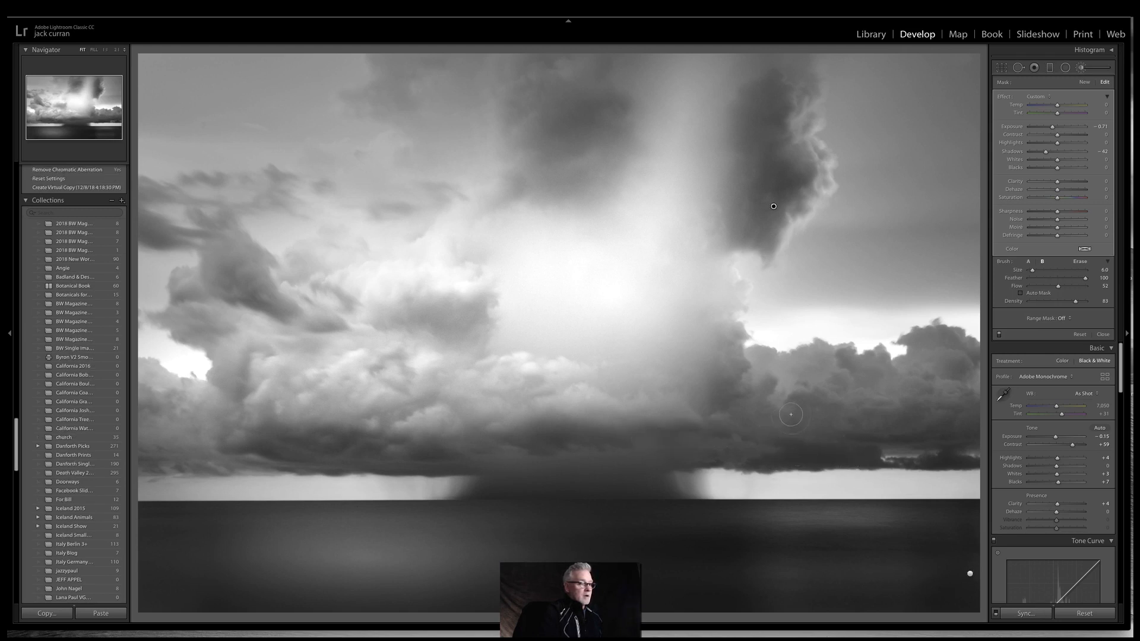
key("bracketleft")
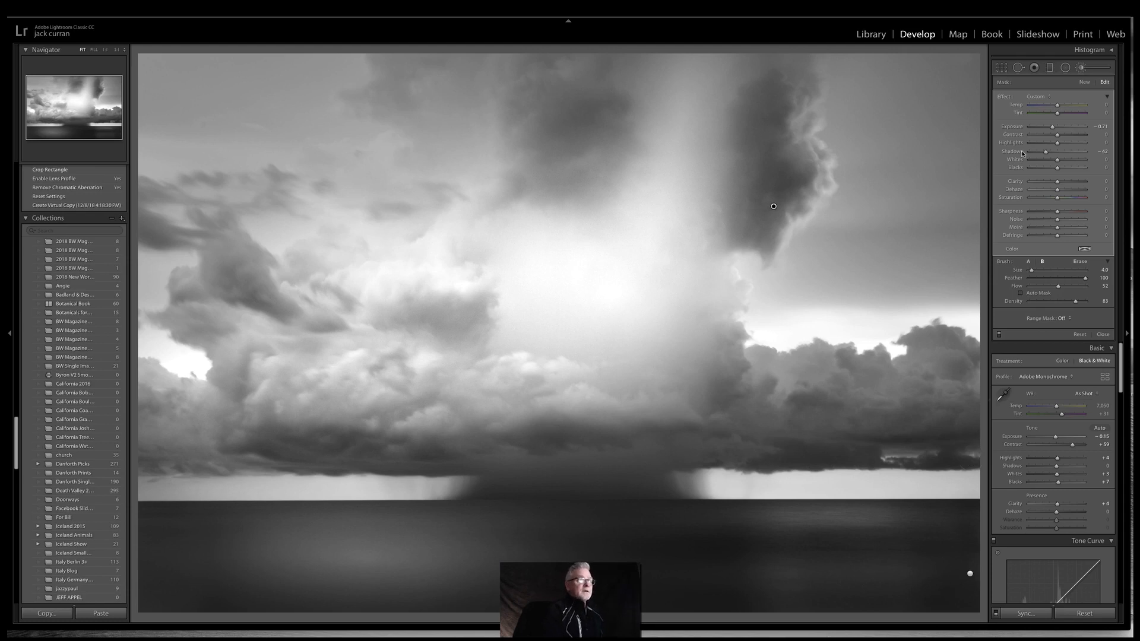
Brighten the light rim of the dark upper-right cloud and the cloud tops below with a new brush adjustment: exposure 0.46, highlights 25, whites 28.
left_click(1086, 82)
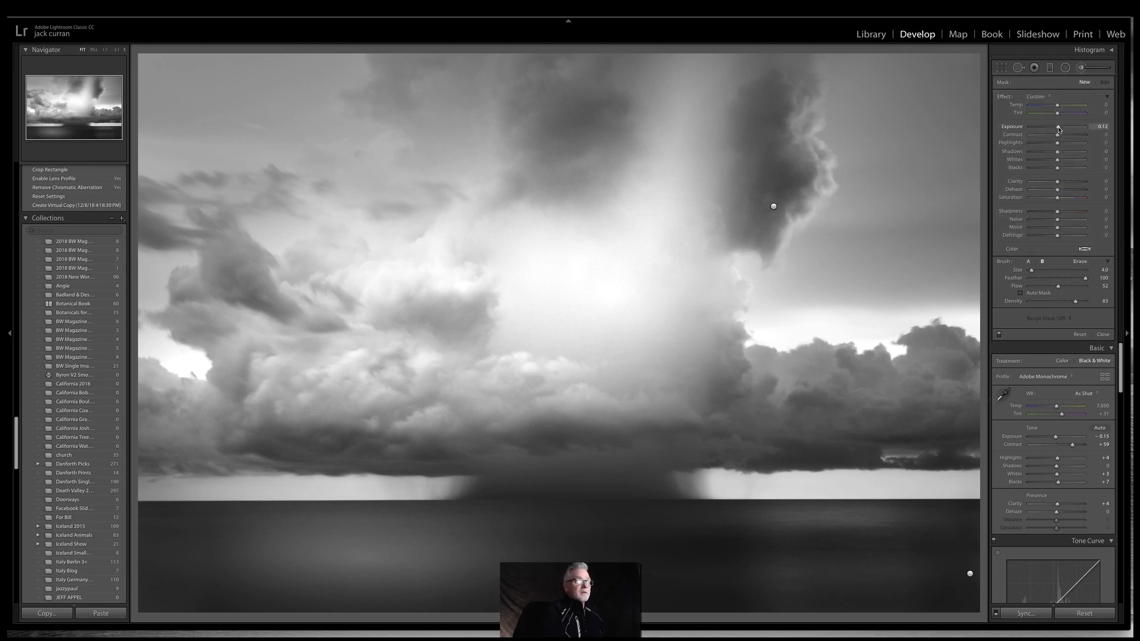
left_click_drag(1062, 144, 1066, 161)
mouse_move(817, 123)
left_mouse_down()
mouse_move(810, 95)
mouse_move(826, 152)
left_mouse_up()
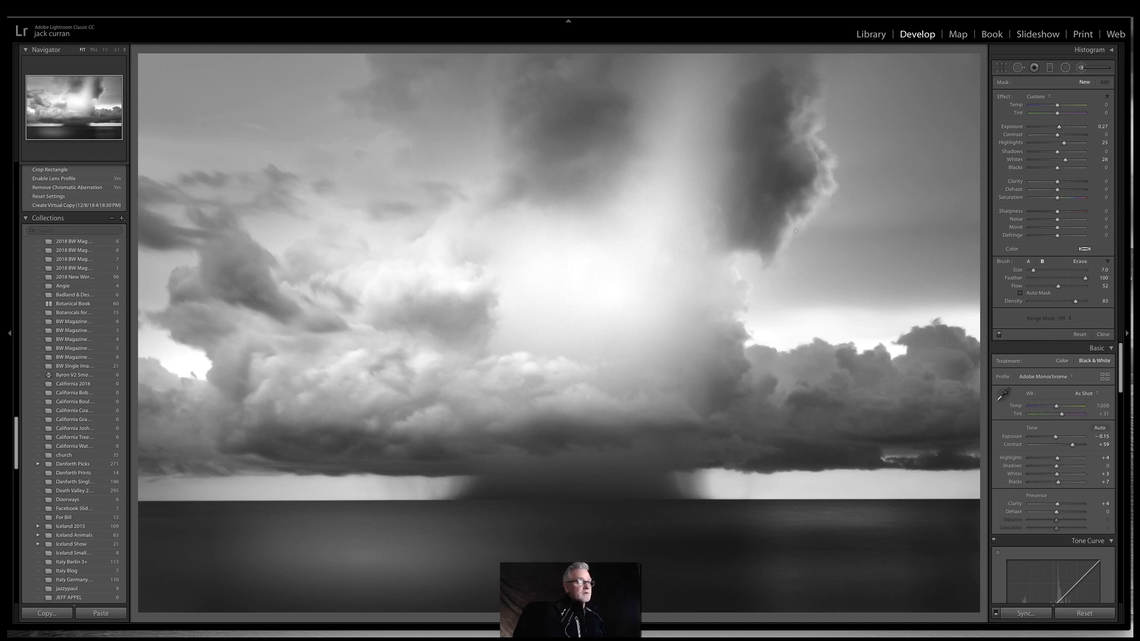
left_click_drag(796, 230, 818, 156)
mouse_move(809, 95)
left_mouse_down()
mouse_move(808, 158)
mouse_move(823, 178)
left_mouse_up()
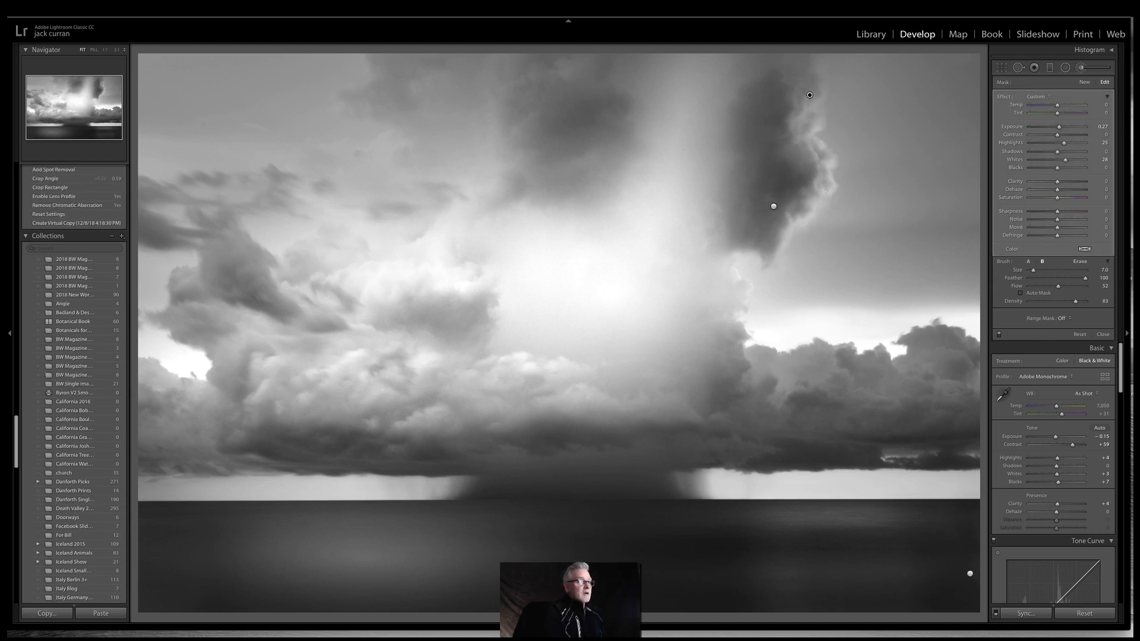
mouse_move(799, 237)
left_mouse_down()
mouse_move(779, 365)
mouse_move(814, 390)
mouse_move(745, 359)
mouse_move(790, 378)
left_mouse_up()
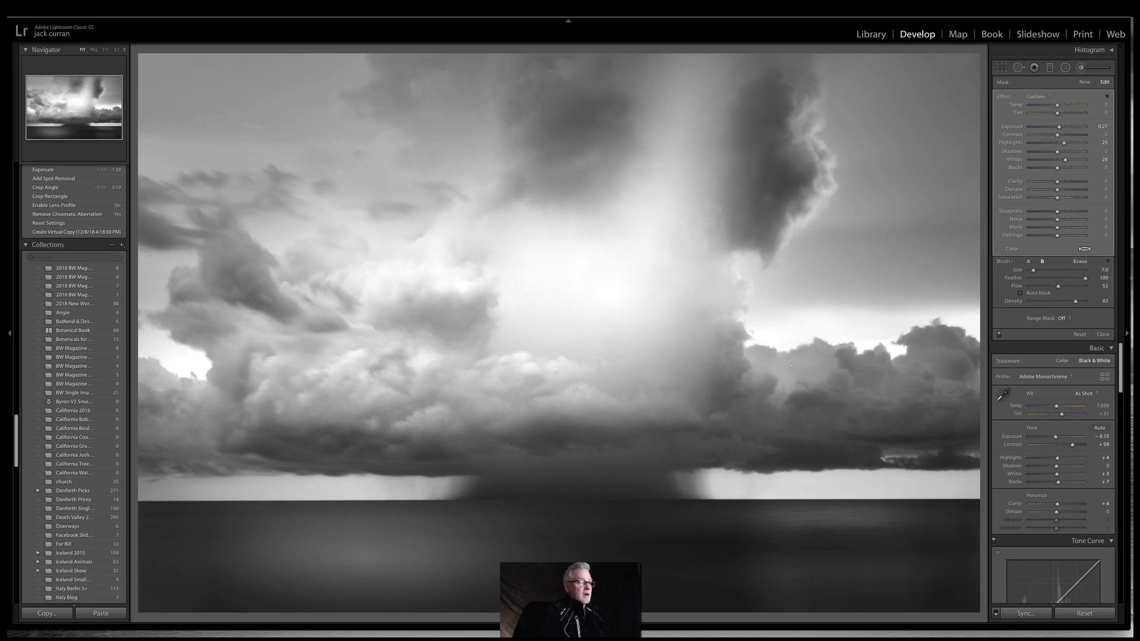
left_click_drag(801, 367, 802, 367)
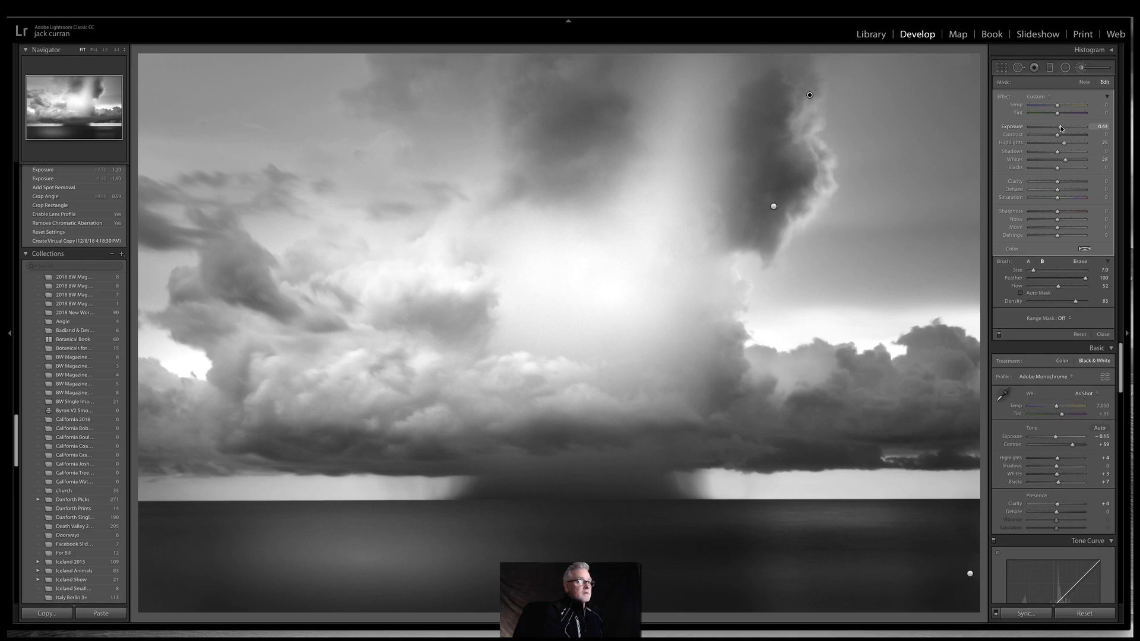
left_click_drag(1065, 128, 1062, 130)
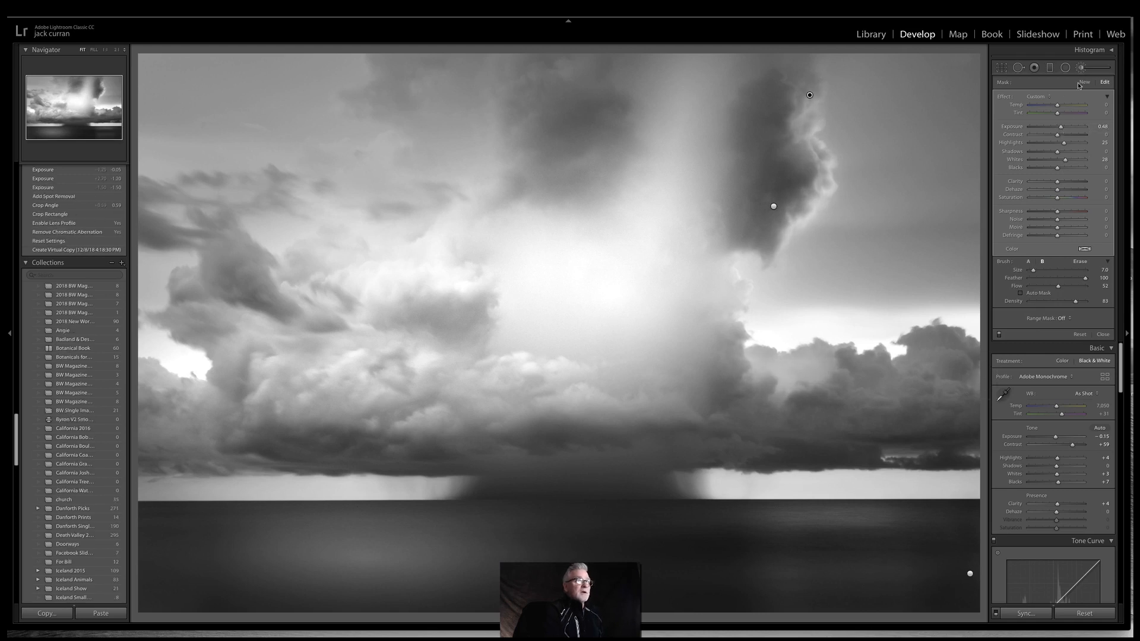
Brighten the light cloud edges on the left side with another new brush adjustment using exposure 0.27, highlights 25 and whites 28.
key("Return")
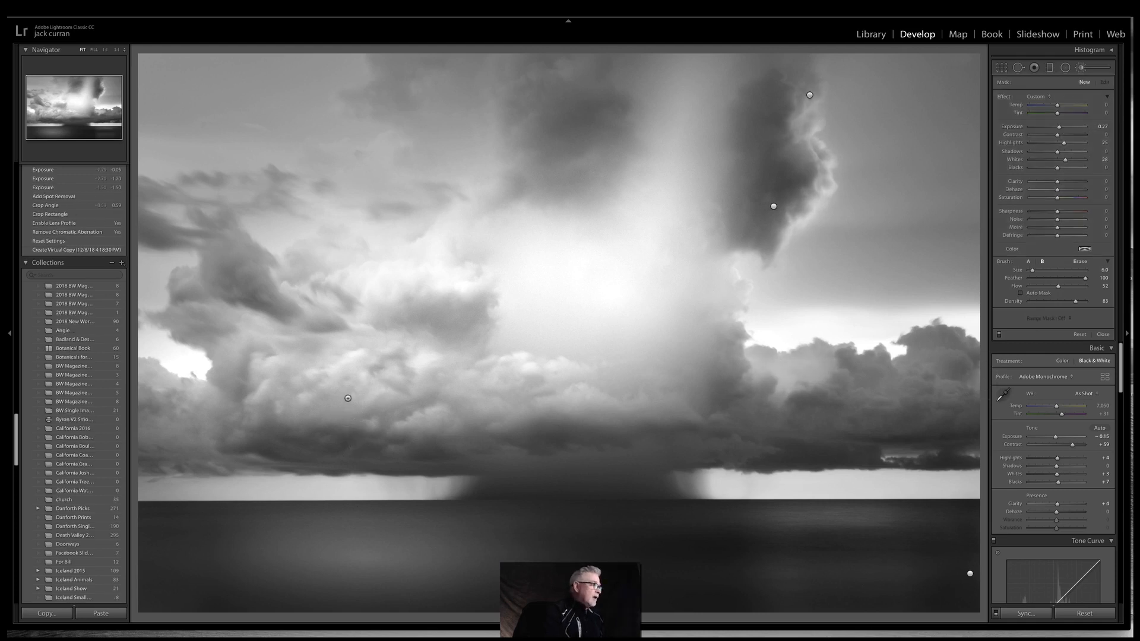
left_click(277, 335)
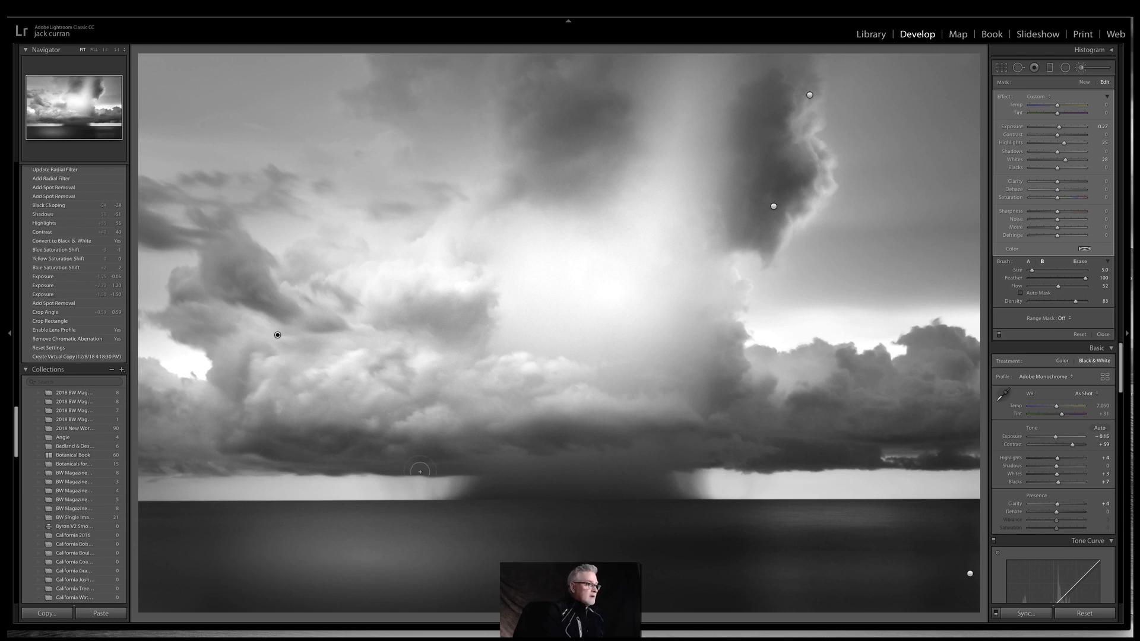
mouse_move(778, 635)
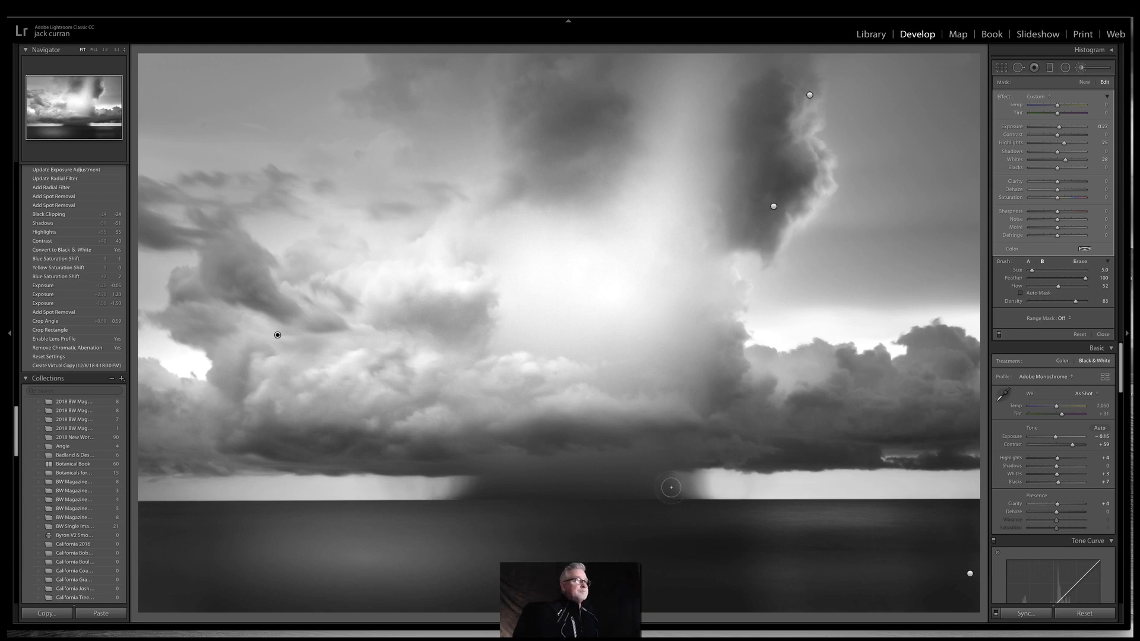
Compare the versions side by side in the Library, then set the tone curve to highlights +10, lights +4, darks -28 and shadows -14.
left_click(871, 34)
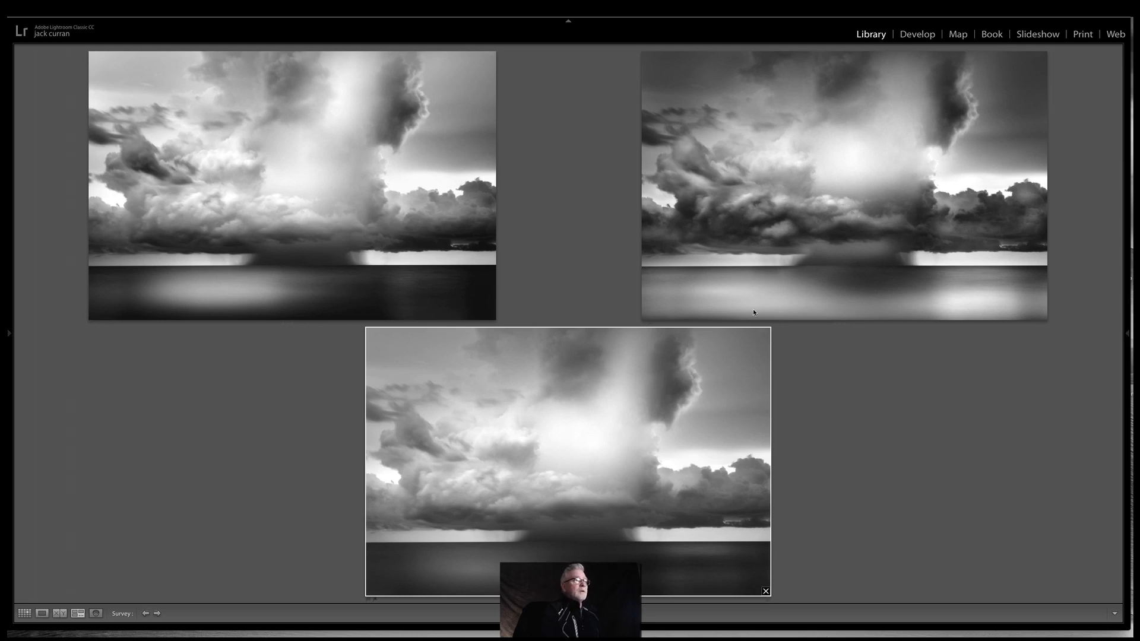
left_click(917, 34)
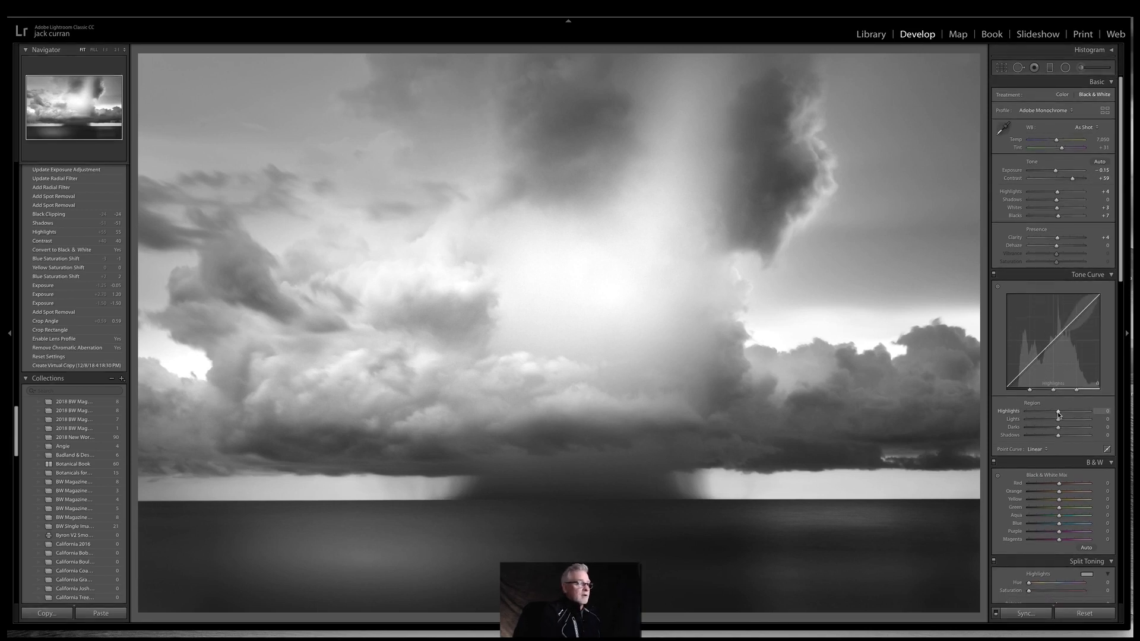
mouse_move(1058, 413)
left_mouse_down()
mouse_move(1065, 420)
mouse_move(1049, 430)
mouse_move(1063, 422)
left_mouse_up()
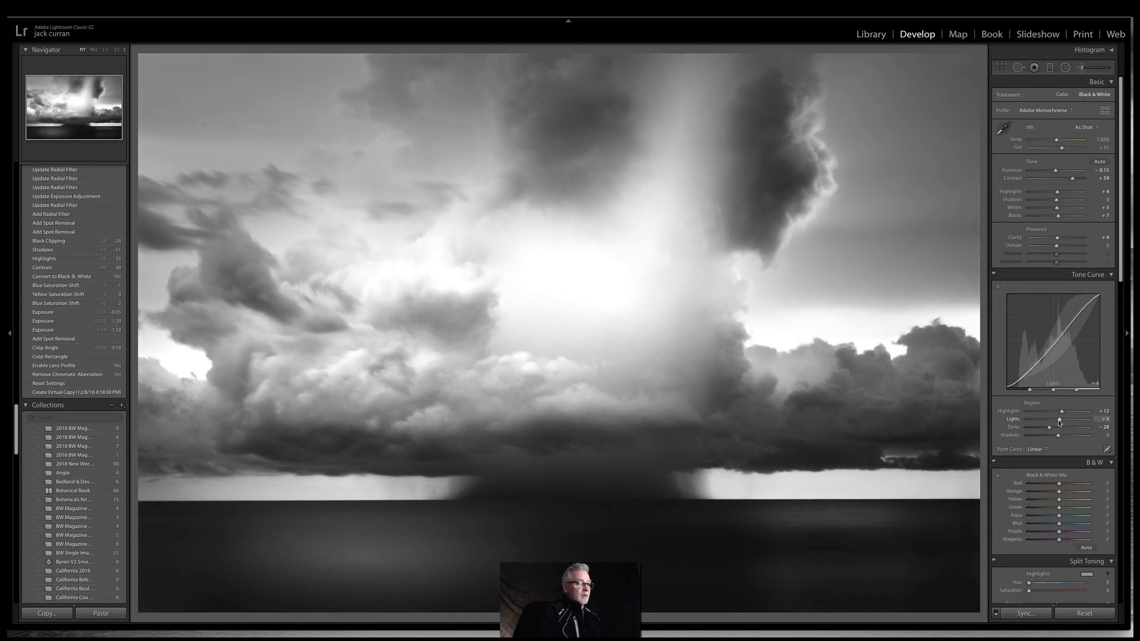
left_click_drag(1060, 422, 1054, 439)
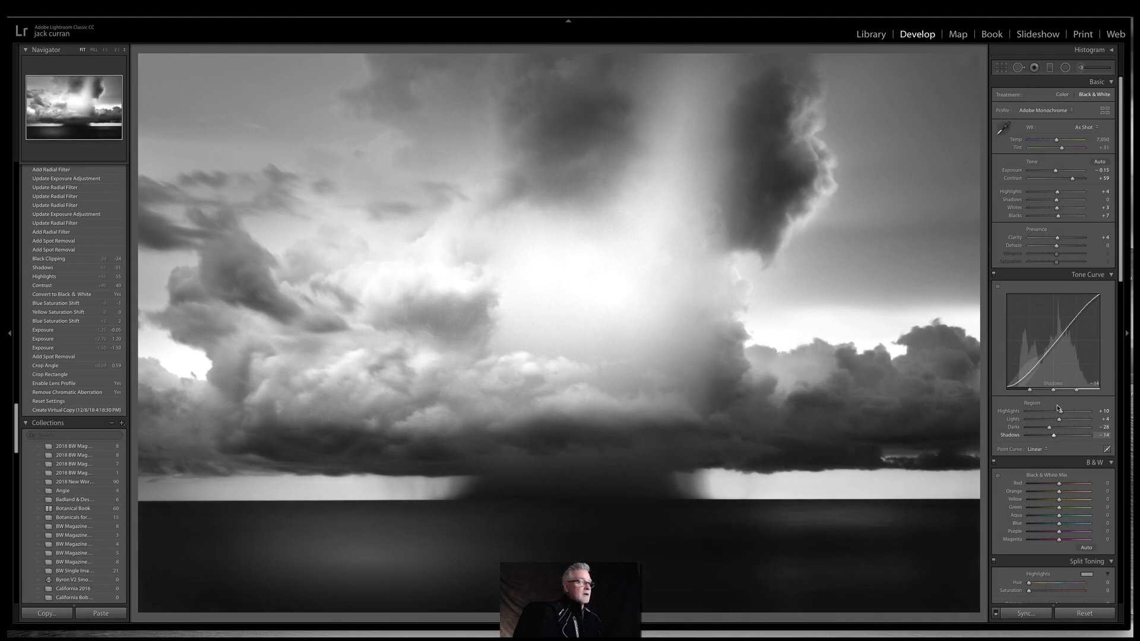
Widen the radial filter over the left part of the sea and set its exposure to 1.05.
left_click(1065, 68)
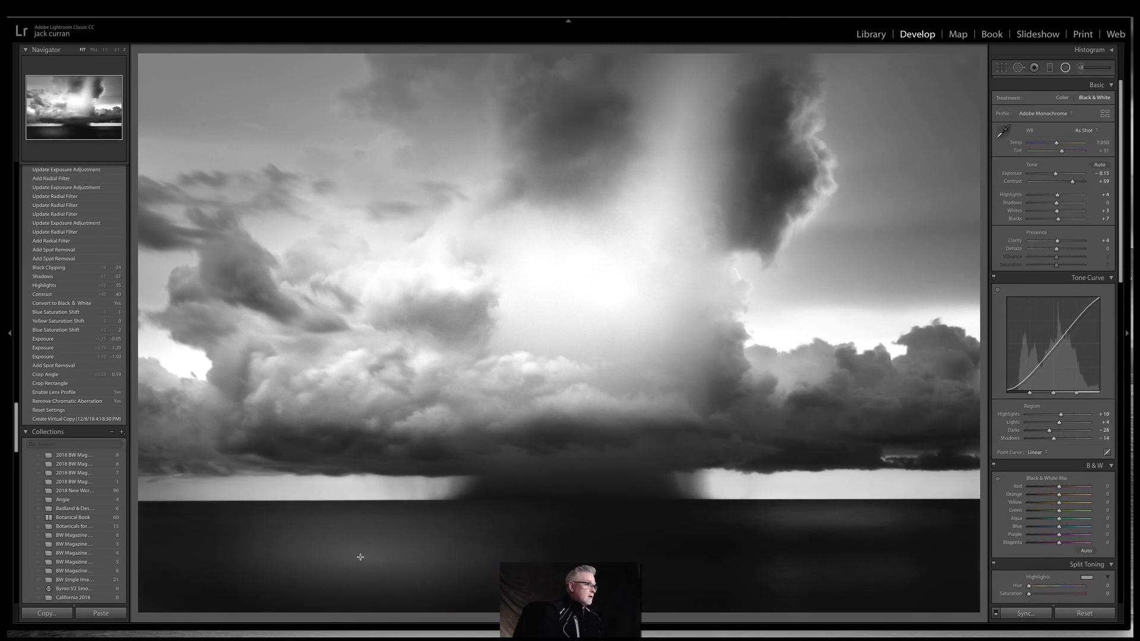
left_click(366, 559)
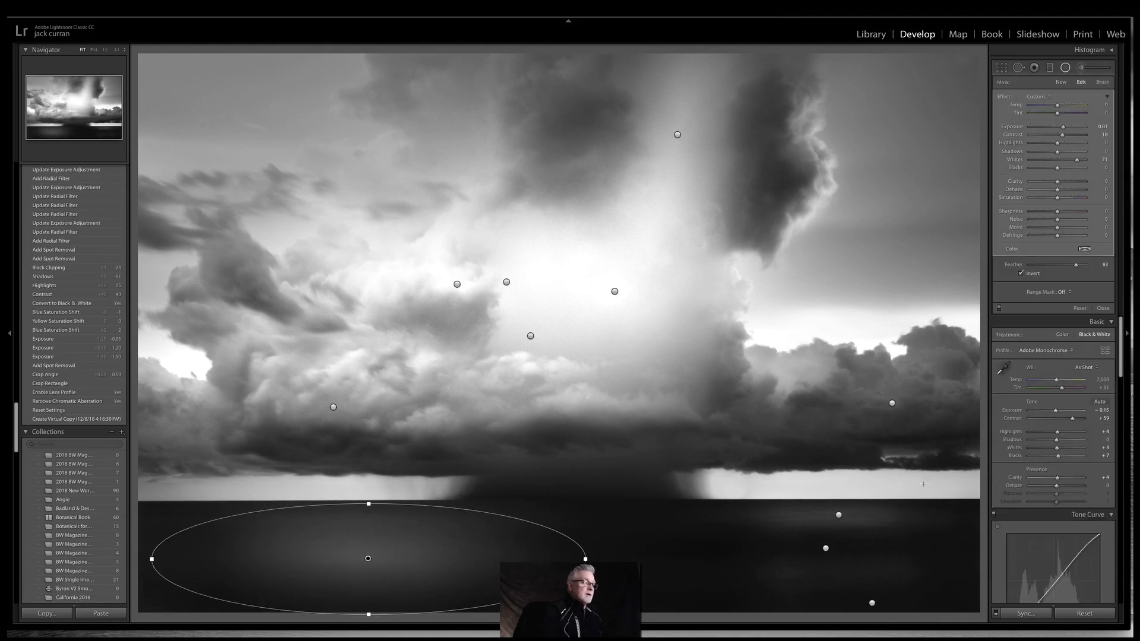
left_click_drag(585, 559, 640, 558)
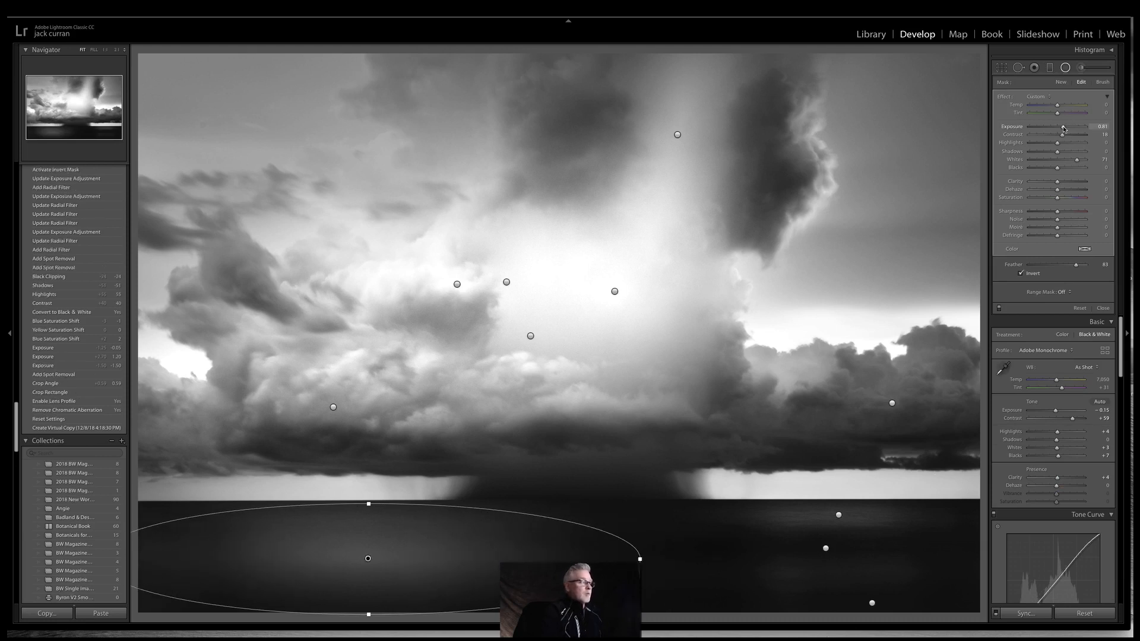
left_click_drag(1063, 126, 1064, 129)
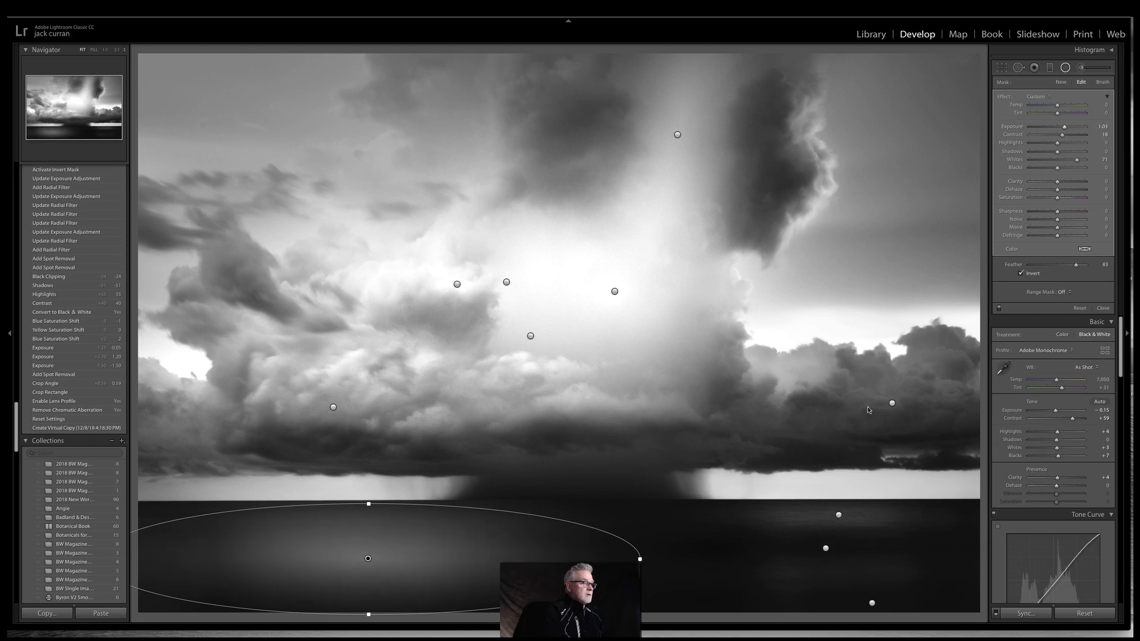
Adjust the exposure of the narrow horizon filter on the right of the sea, and set the flat filter just below it to exposure 0.01.
left_click(838, 516)
left_click_drag(1060, 126, 1060, 128)
left_click(826, 548)
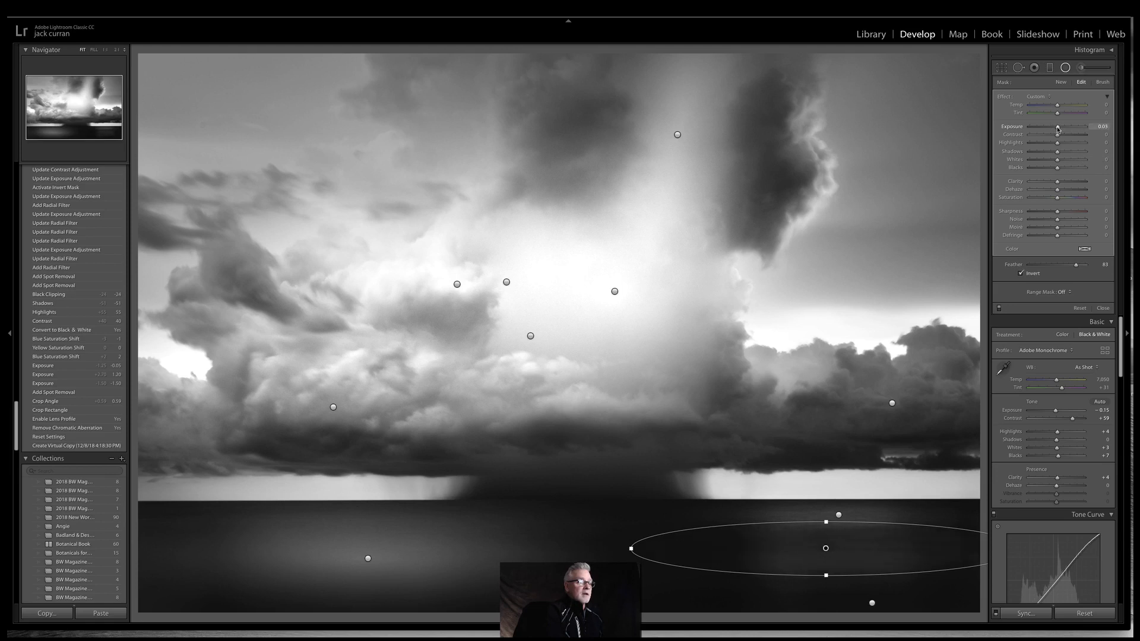
left_click_drag(1057, 130, 1057, 129)
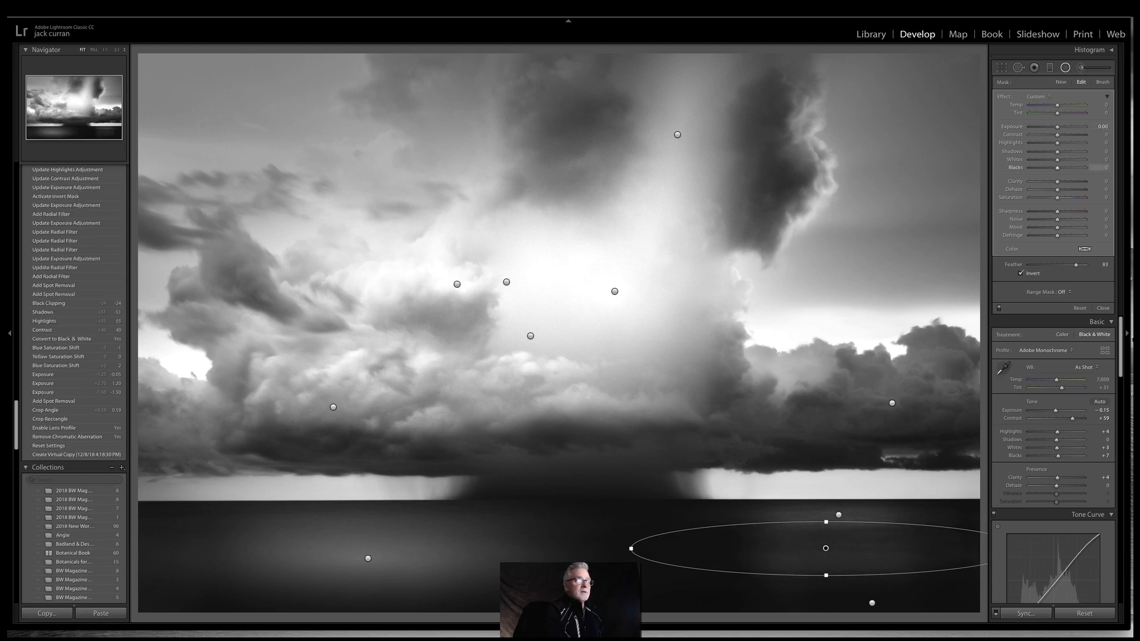
left_click(1102, 308)
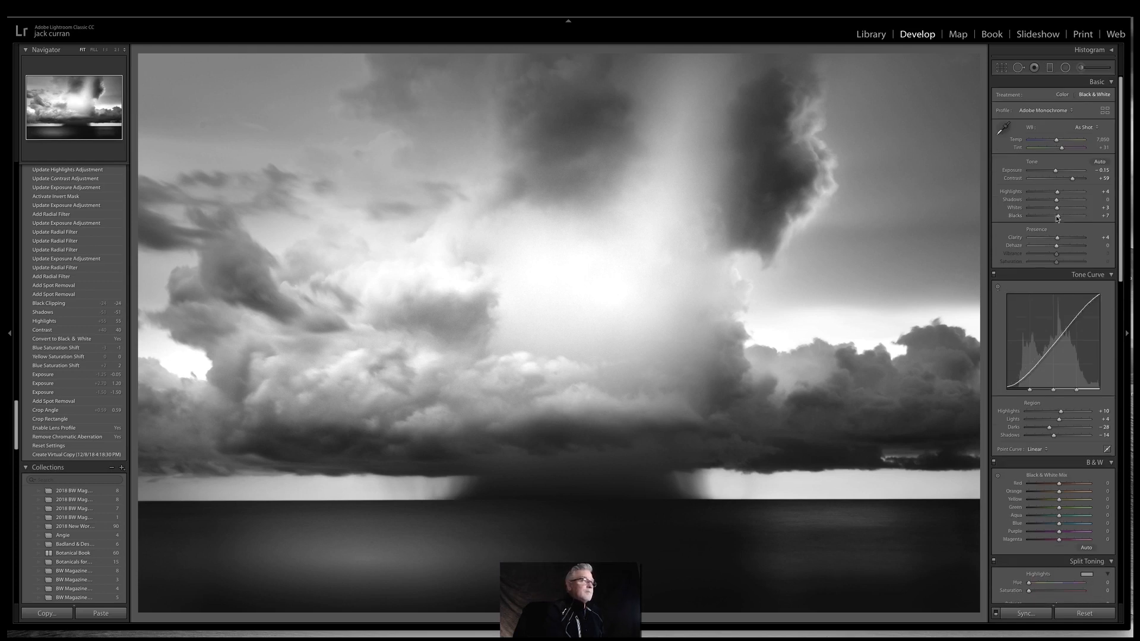
Move the radial filter over the left cloud bank slightly up and to the right.
left_click(1066, 67)
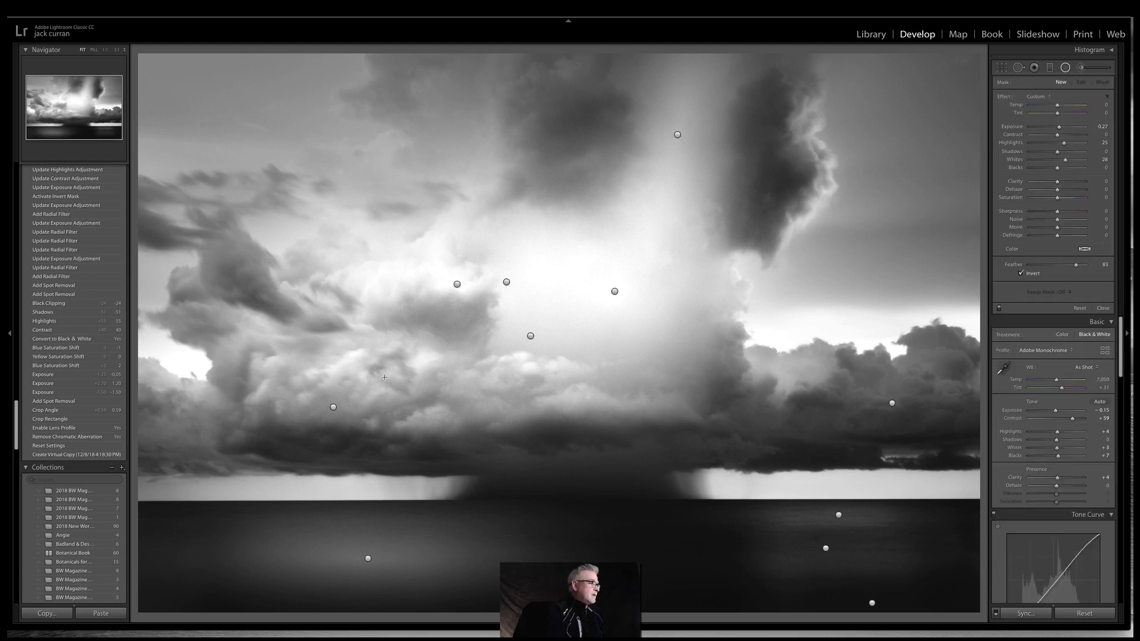
left_click(333, 407)
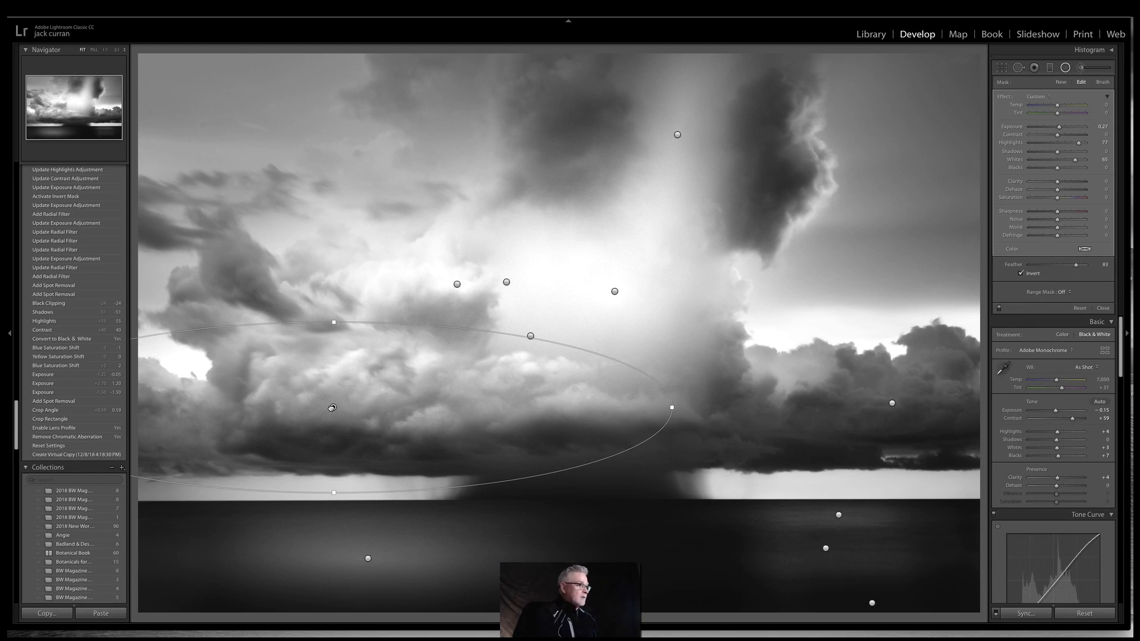
left_click_drag(333, 407, 336, 403)
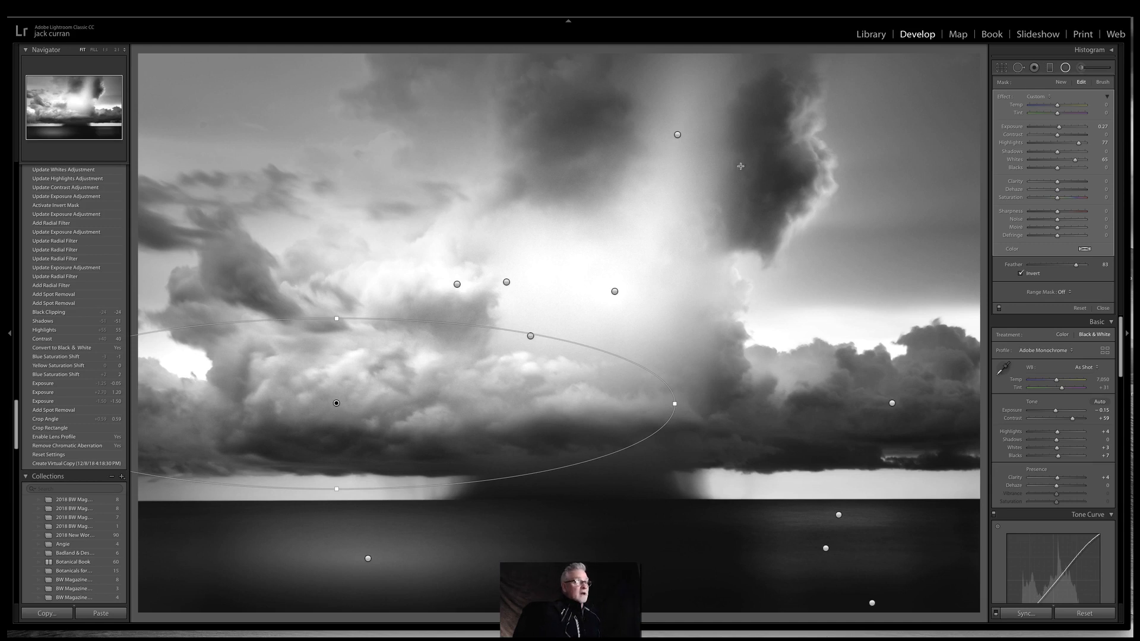
Widen the radial filter on the upper light beam and shift it upward, with highlights 49 and exposure about 1.
left_click(676, 135)
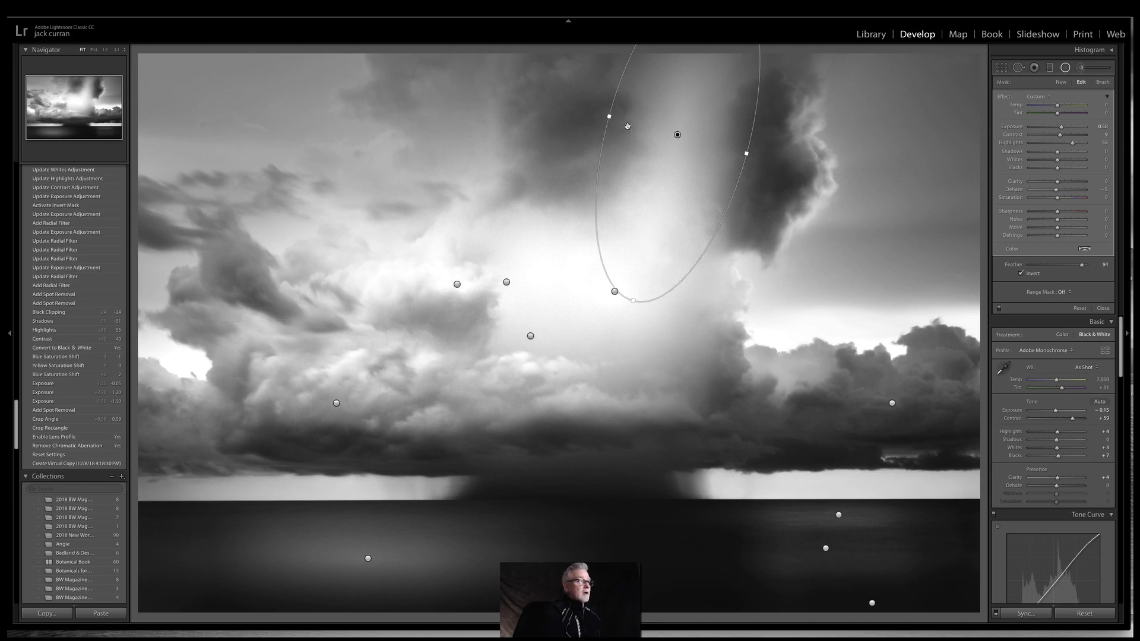
left_click_drag(605, 116, 602, 117)
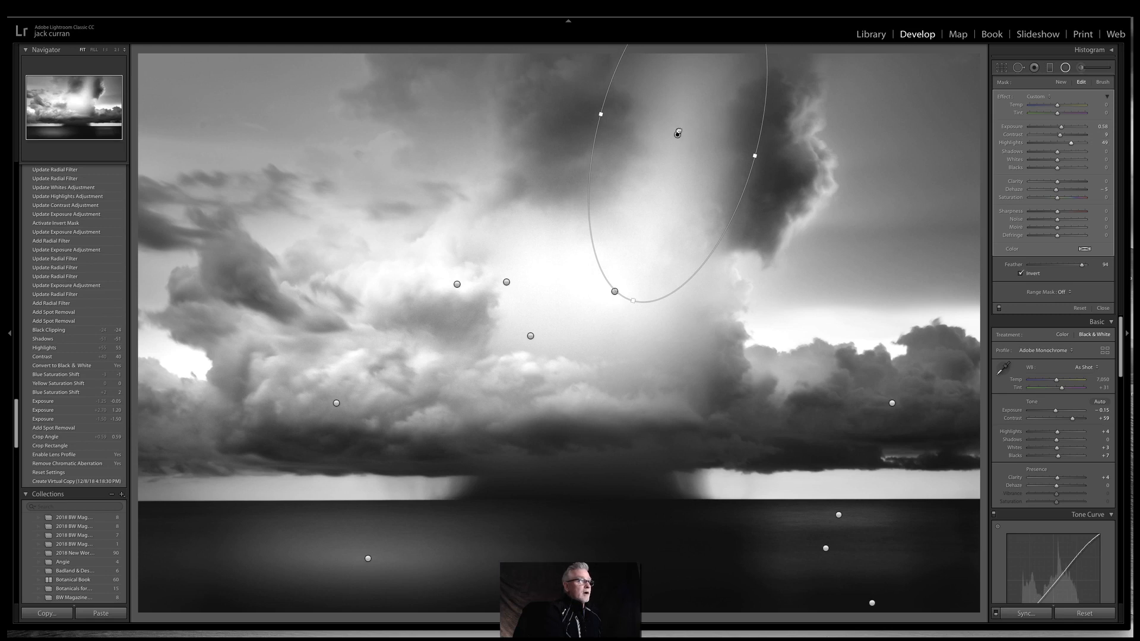
left_click_drag(678, 131, 680, 115)
left_click(681, 114)
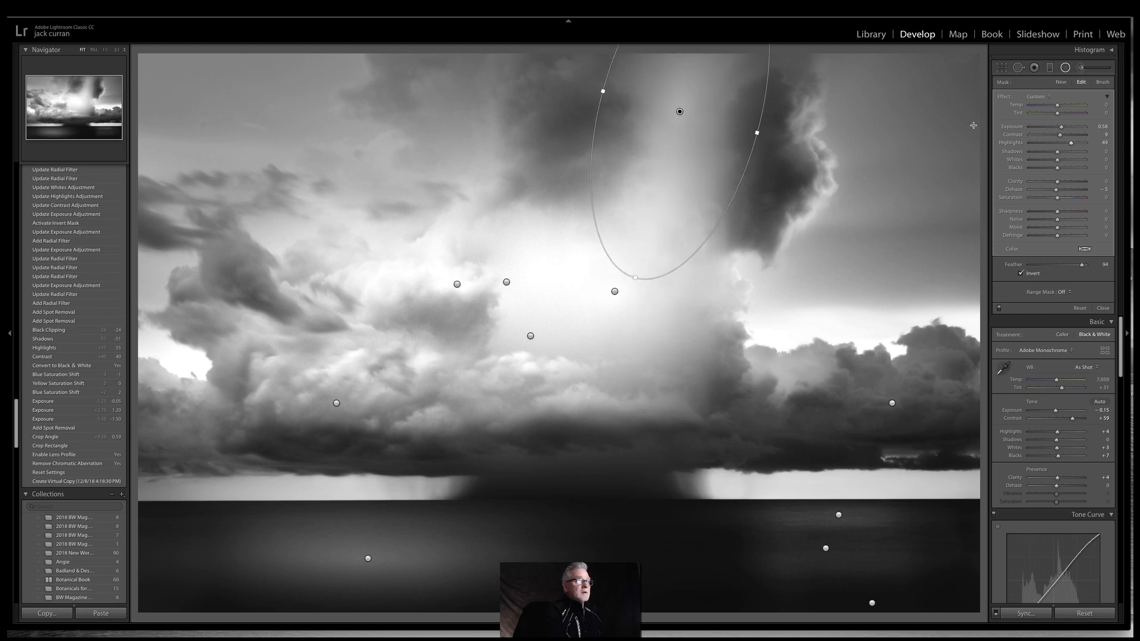
left_click_drag(1063, 129, 1064, 129)
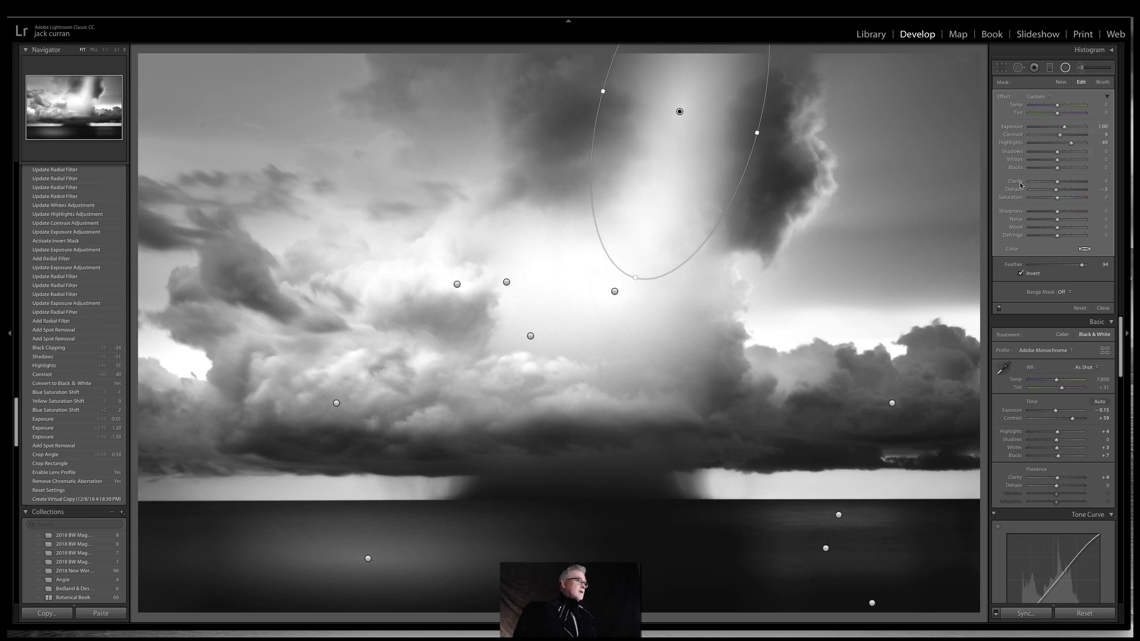
Widen the round radial filter over the bright centre of the clouds.
left_click(615, 292)
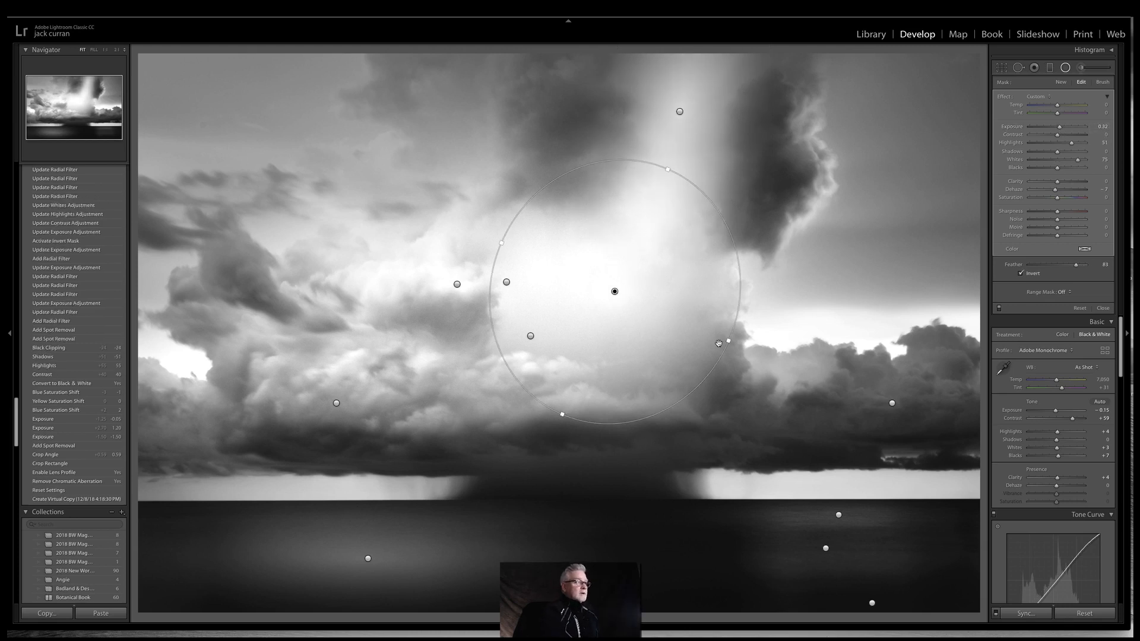
left_click_drag(728, 342, 750, 349)
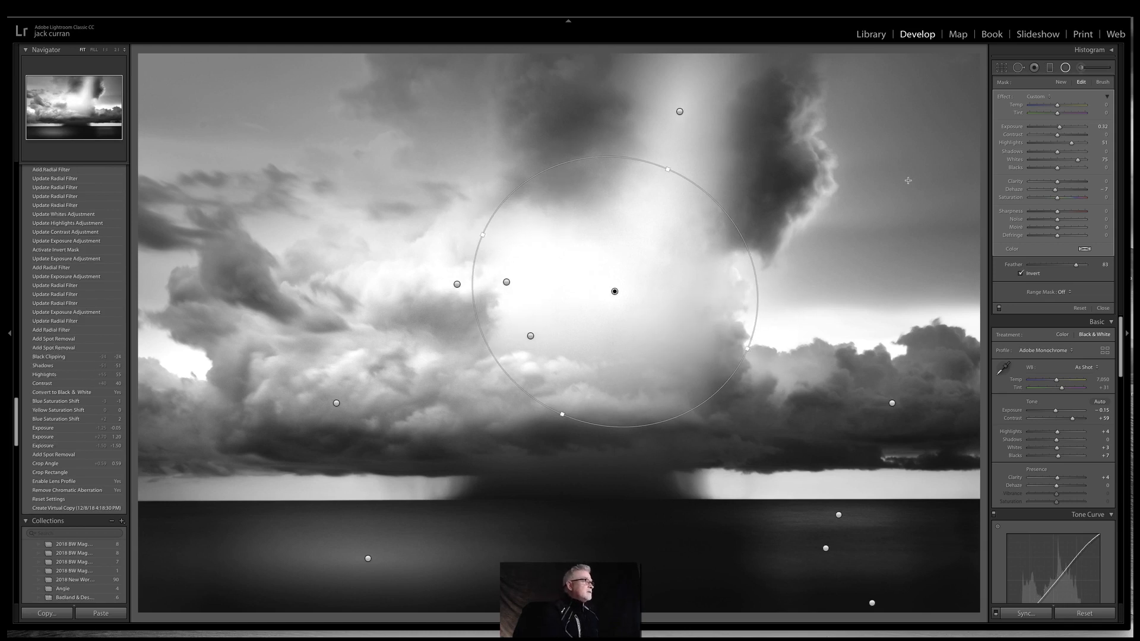
Clone out a blemish in the upper-left sky with Spot Removal at size 75, feather 100 and opacity 100.
left_click(1018, 68)
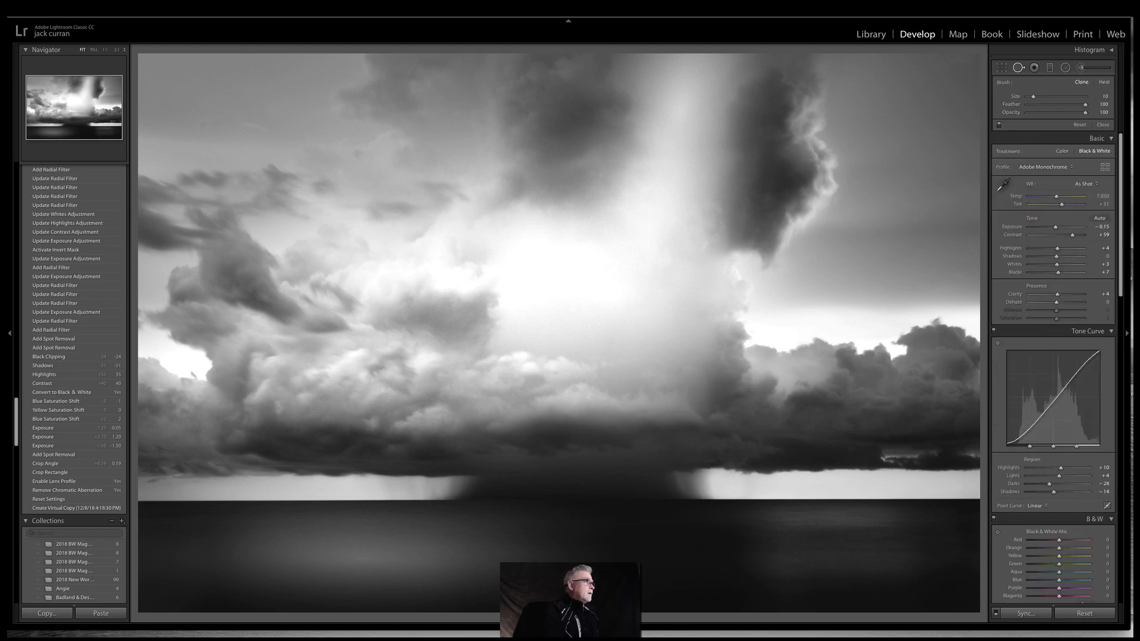
left_click(203, 123)
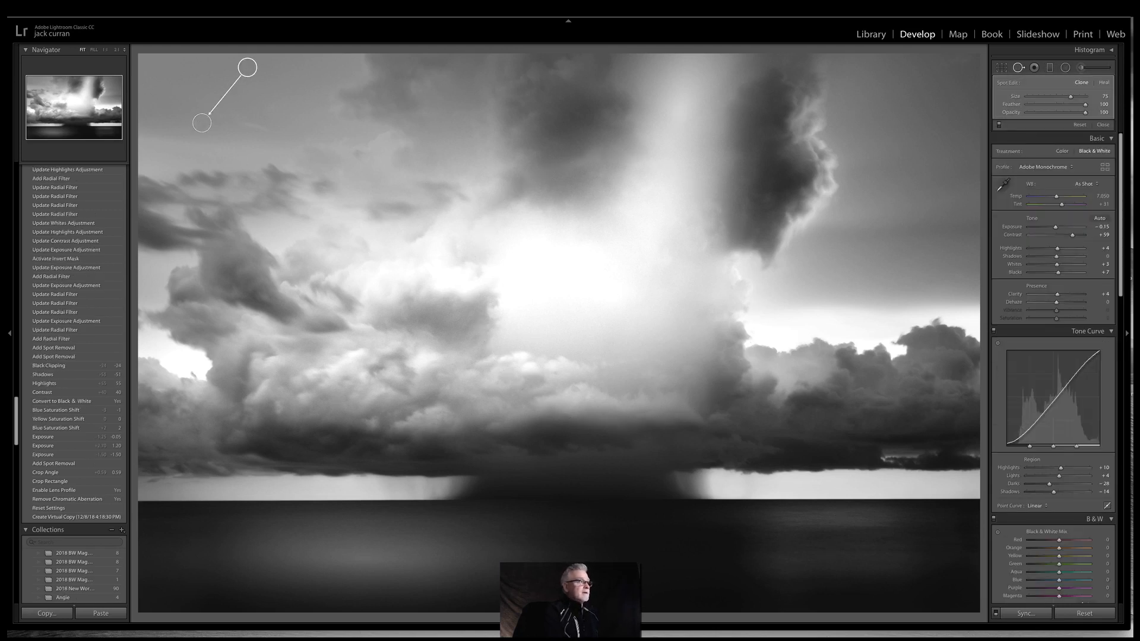
Select the wide radial filter centred on the horizon and set its exposure to about −0.5 to tone the sea.
left_click(1102, 125)
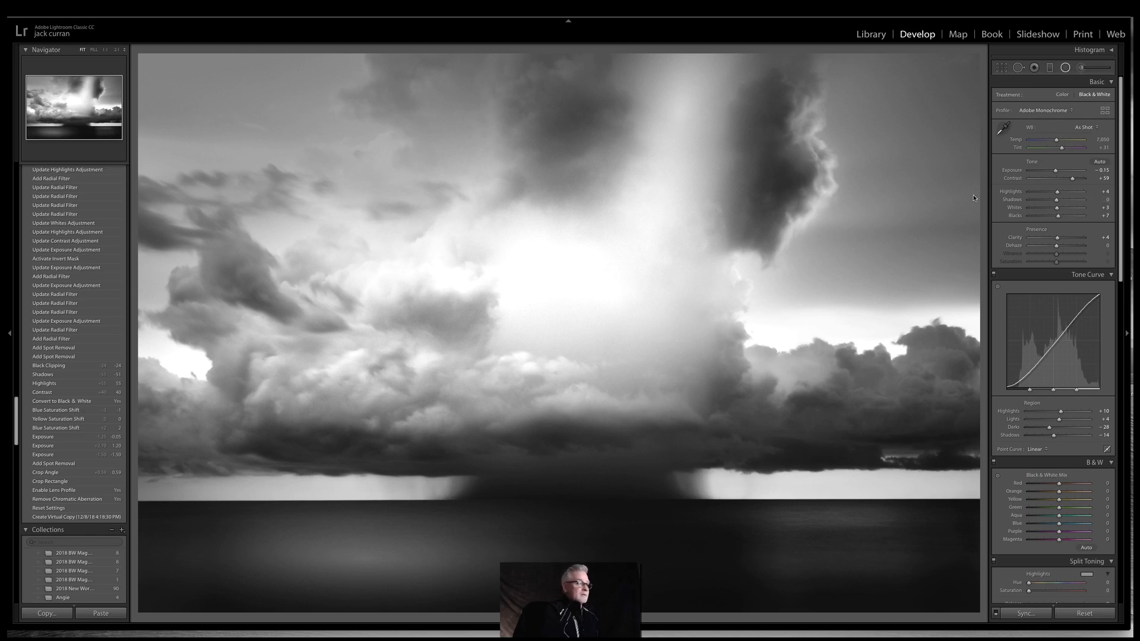
key("shift+m")
left_click(551, 501)
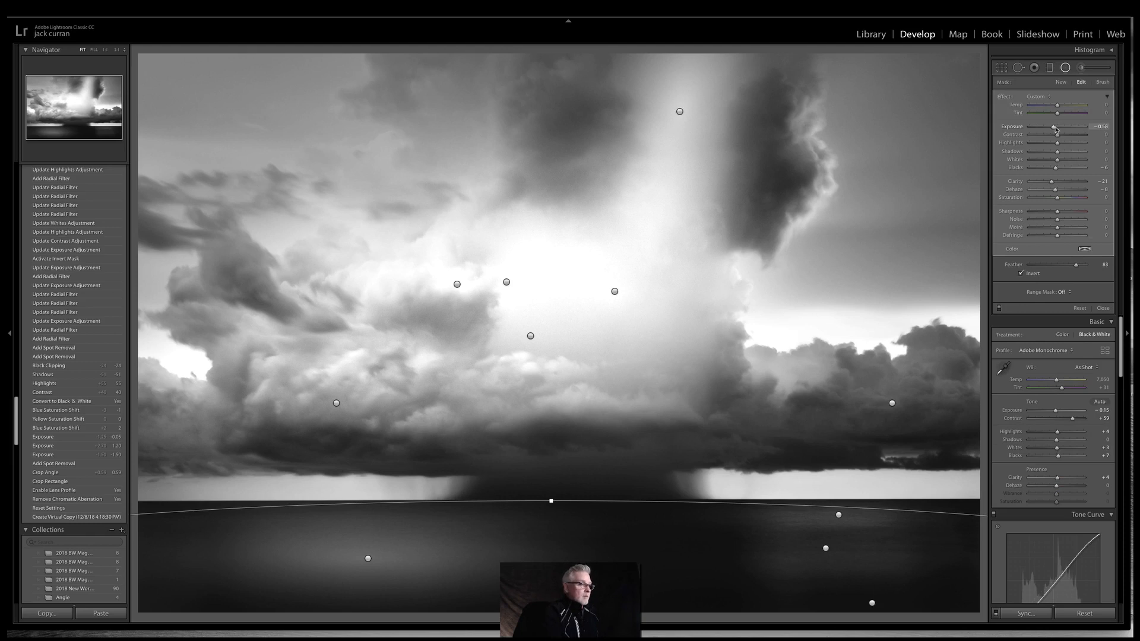
left_click_drag(1056, 128, 1056, 128)
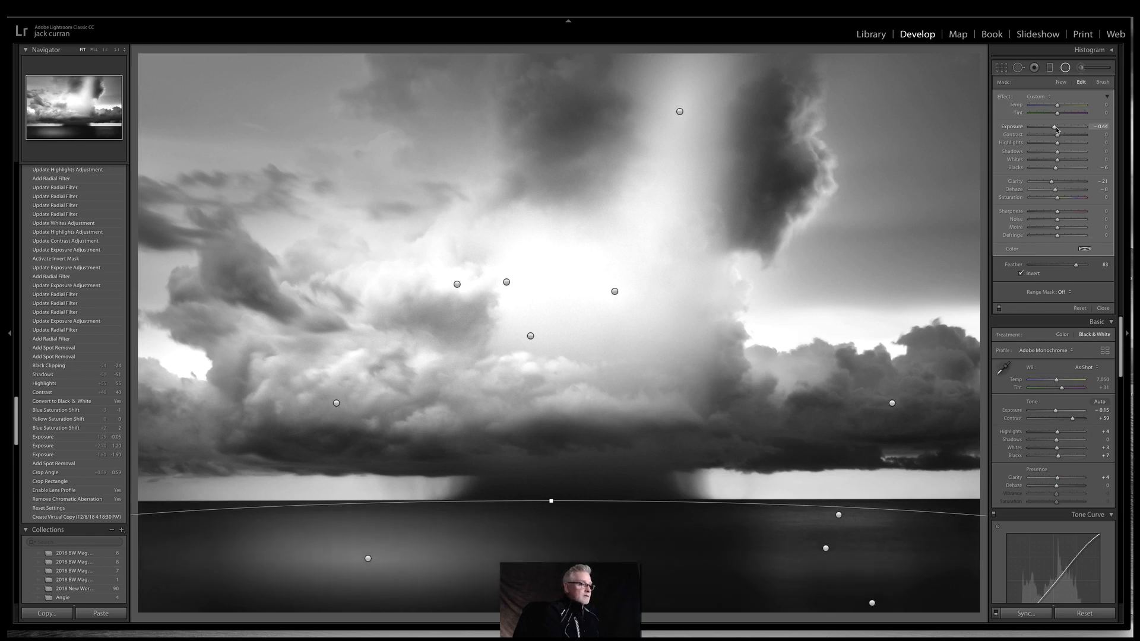
left_click_drag(1058, 130, 1058, 130)
Brush a new size 9 adjustment on the storm's base near the dark column, with exposure 0.65, highlights 21 and whites 42.
left_click(1080, 69)
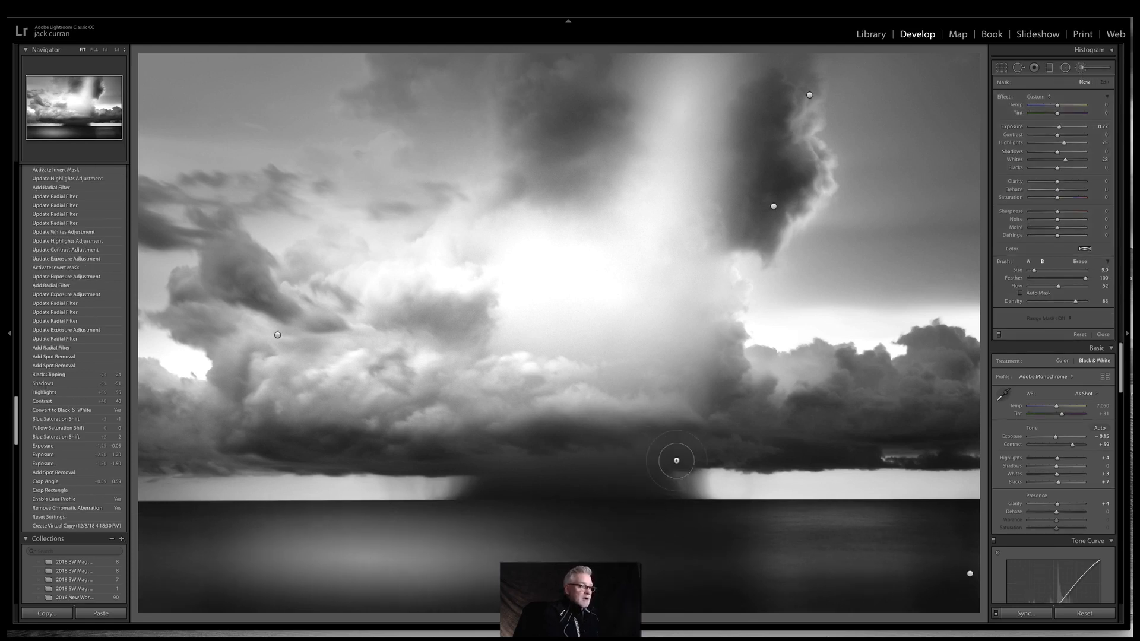
key("bracketleft")
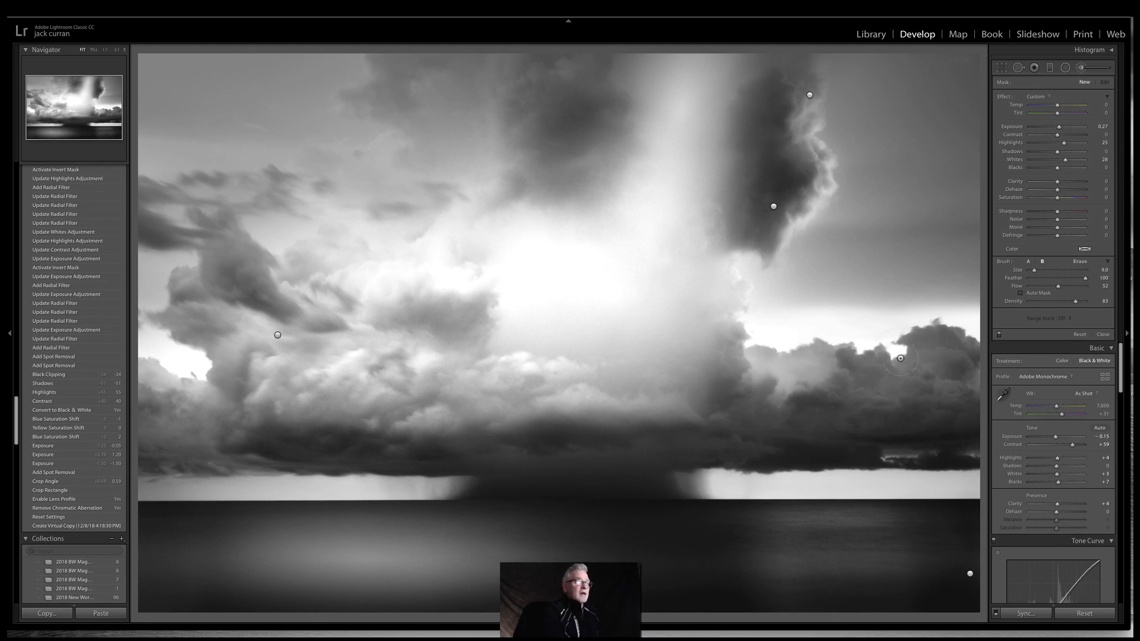
double_click(1004, 98)
mouse_move(1062, 129)
left_mouse_down()
mouse_move(1057, 161)
mouse_move(1061, 130)
left_mouse_up()
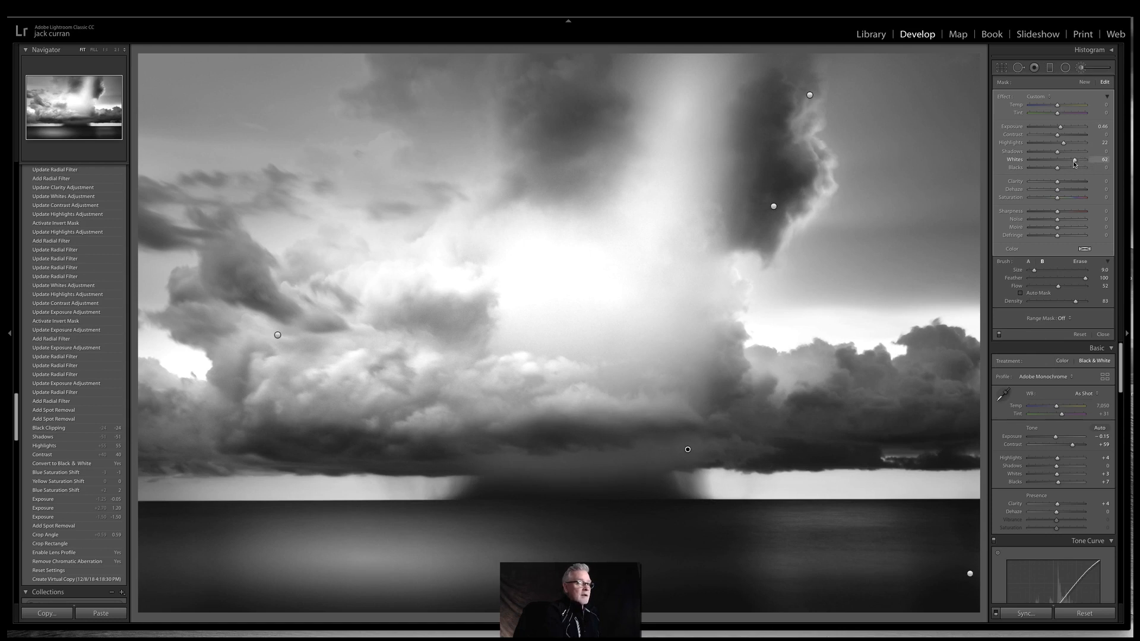
mouse_move(1064, 147)
left_mouse_down()
mouse_move(1075, 145)
mouse_move(1062, 146)
mouse_move(1062, 128)
left_mouse_up()
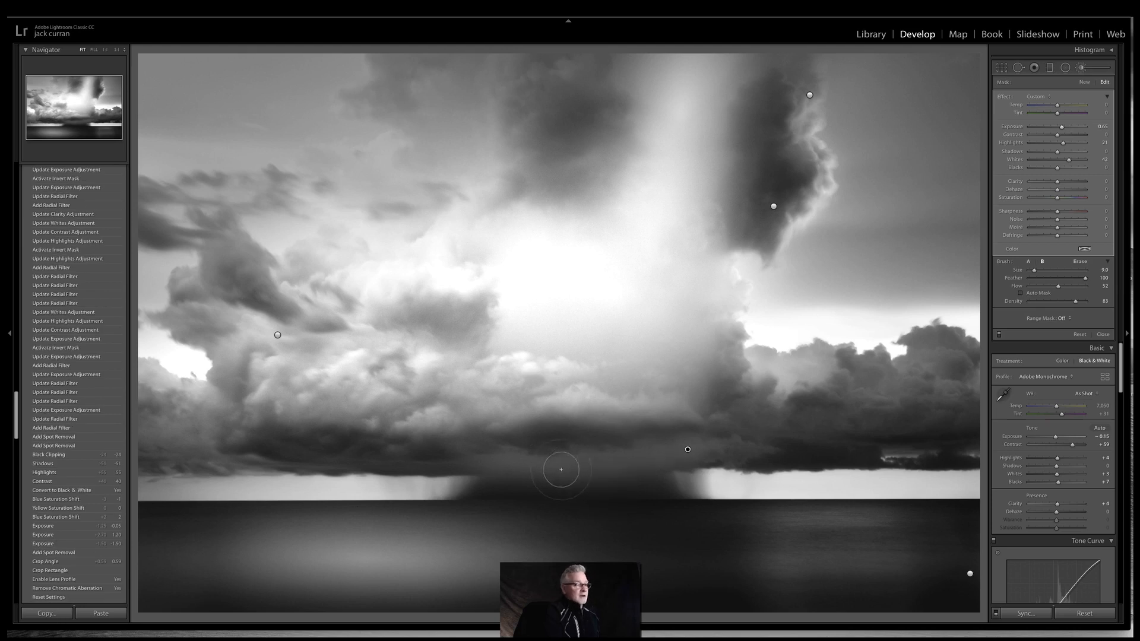
Refine the brush adjustment along the dark column's foot at the horizon, reducing the brush size to 6.
scroll(627, 428, "down", 1)
key("h")
mouse_move(497, 488)
left_mouse_down()
mouse_move(675, 496)
mouse_move(484, 494)
mouse_move(676, 497)
left_mouse_up()
key("h")
scroll(542, 496, "down", 2)
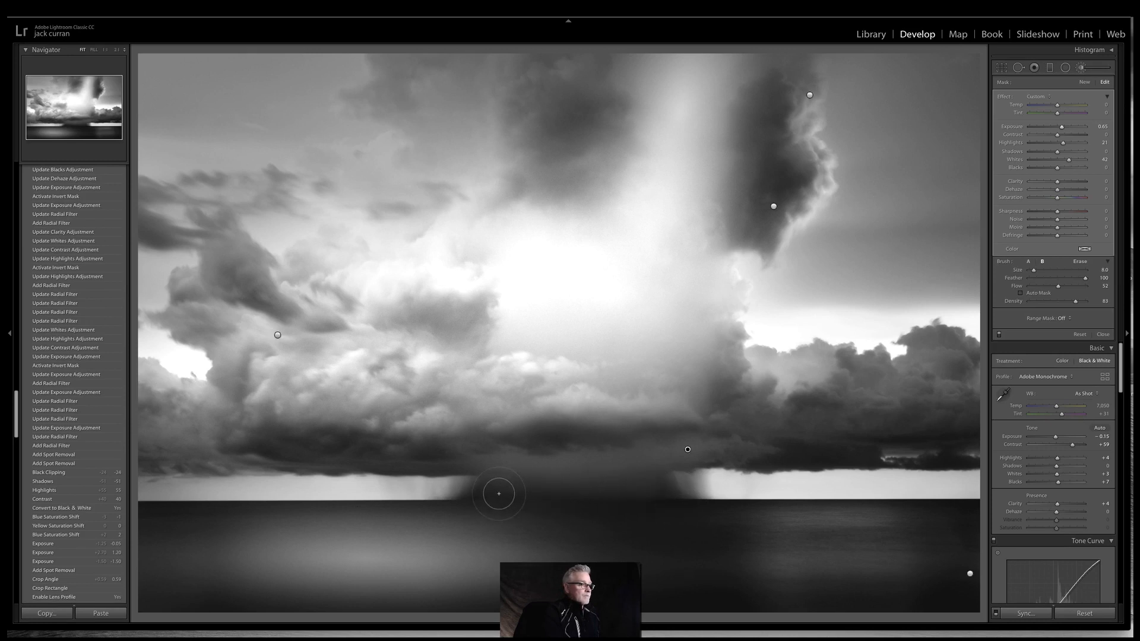
mouse_move(519, 495)
left_mouse_down()
mouse_move(453, 500)
mouse_move(589, 498)
mouse_move(644, 480)
mouse_move(705, 495)
mouse_move(464, 500)
mouse_move(636, 501)
left_mouse_up()
key("h")
left_click_drag(562, 495, 636, 510)
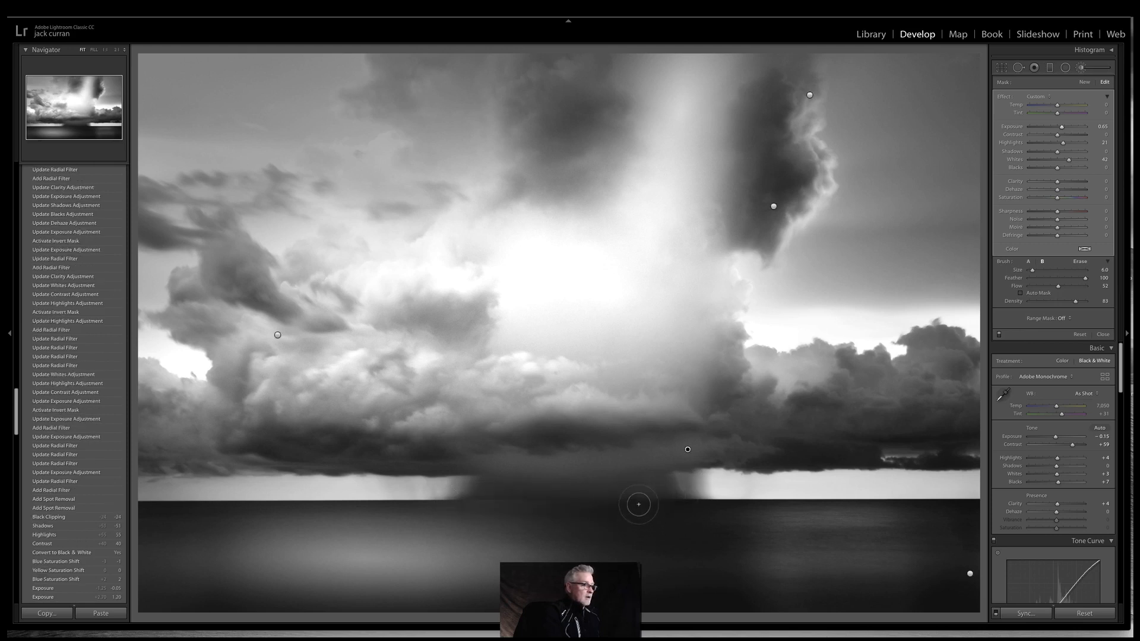
left_click_drag(550, 489, 599, 503)
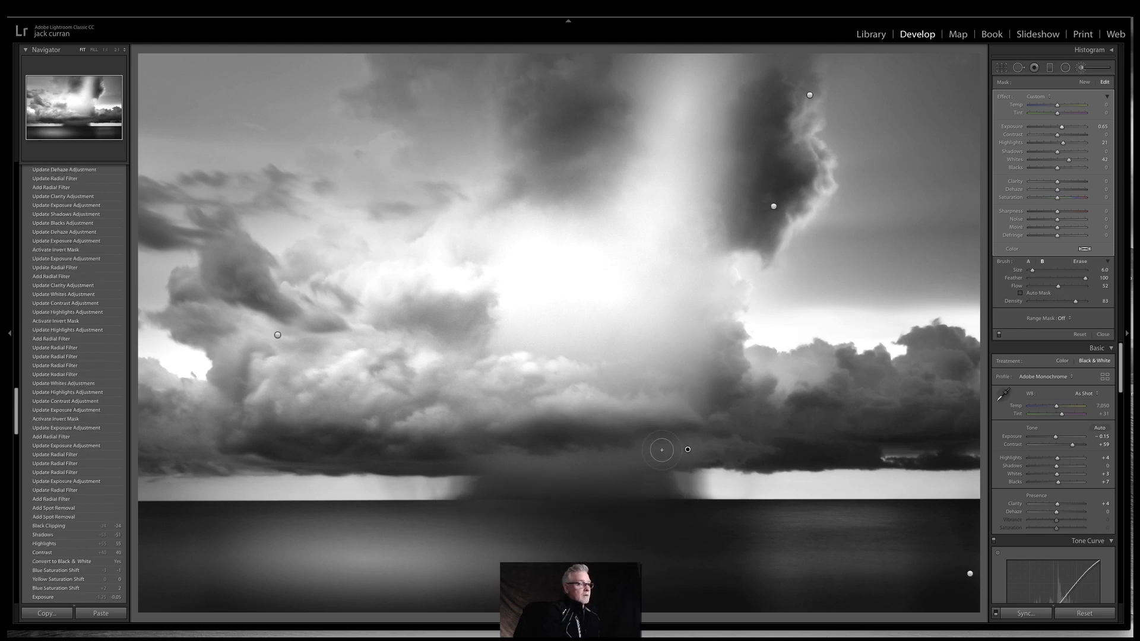
Brush the same adjustment across the top of the dark column beneath the clouds, bringing the brush size to 11.
mouse_move(471, 457)
left_mouse_down()
mouse_move(573, 472)
mouse_move(695, 446)
left_mouse_up()
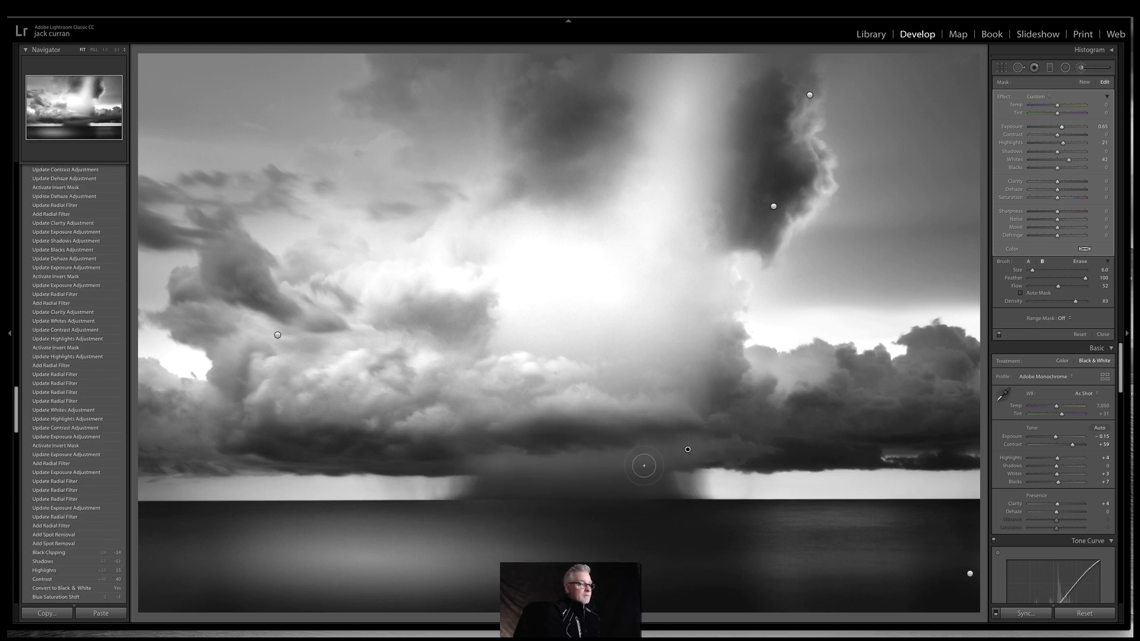
key("bracketright")
key("bracketright")
key("bracketright")
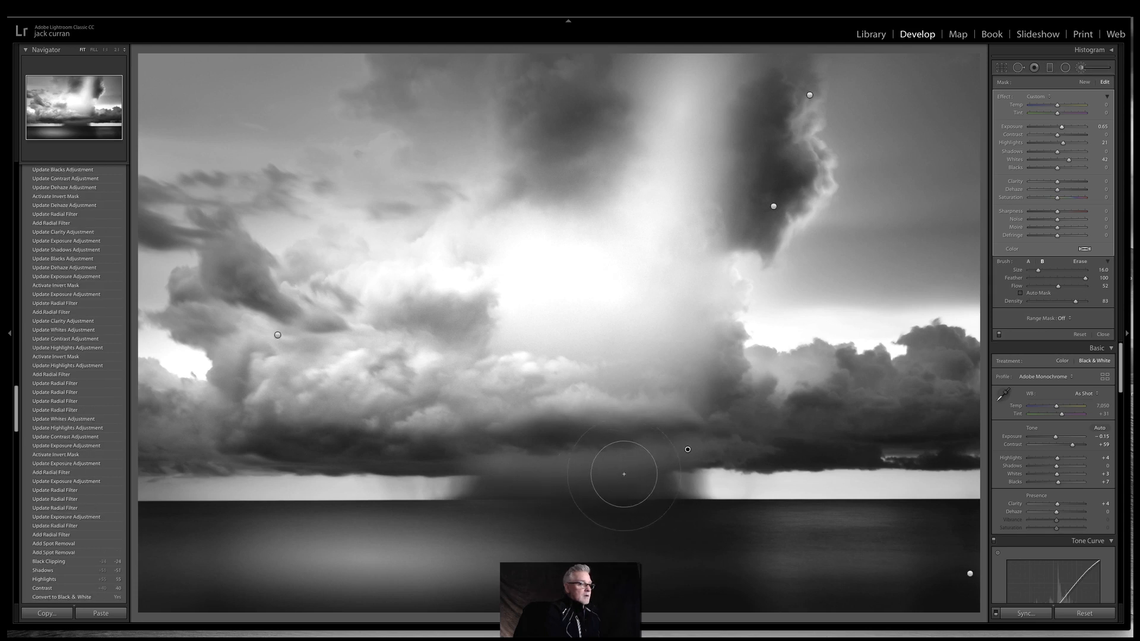
key("bracketleft")
key("bracketleft")
Give the brush adjustment a Luminance range mask, try narrower tonal ranges, and leave the range at 0/100.
left_click(1069, 321)
left_click(1067, 333)
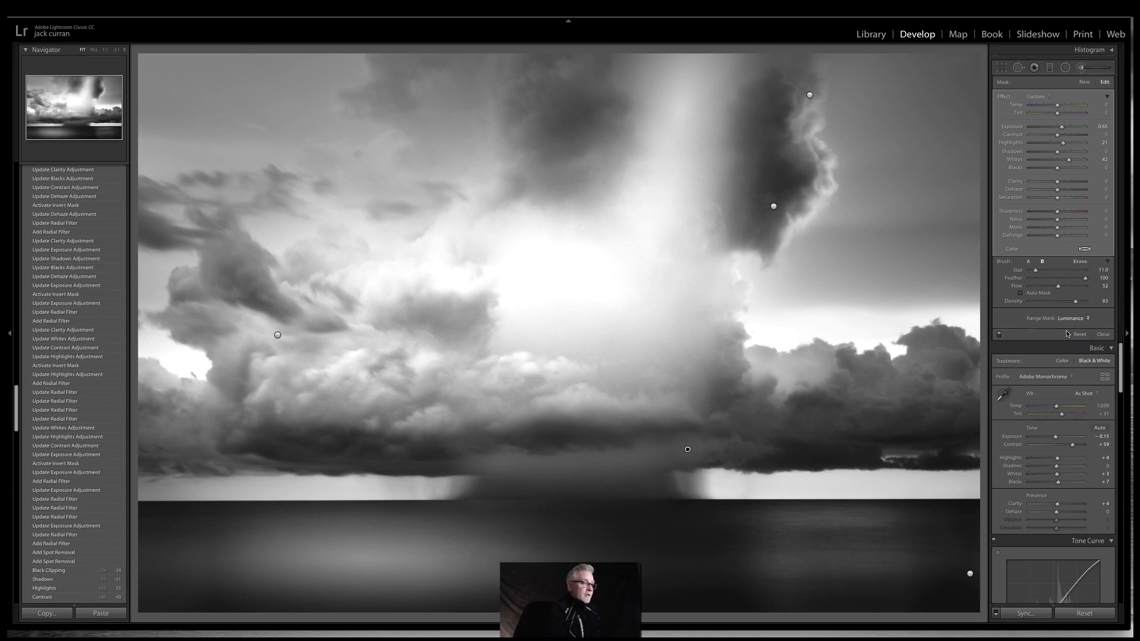
left_click_drag(1058, 336, 1063, 335)
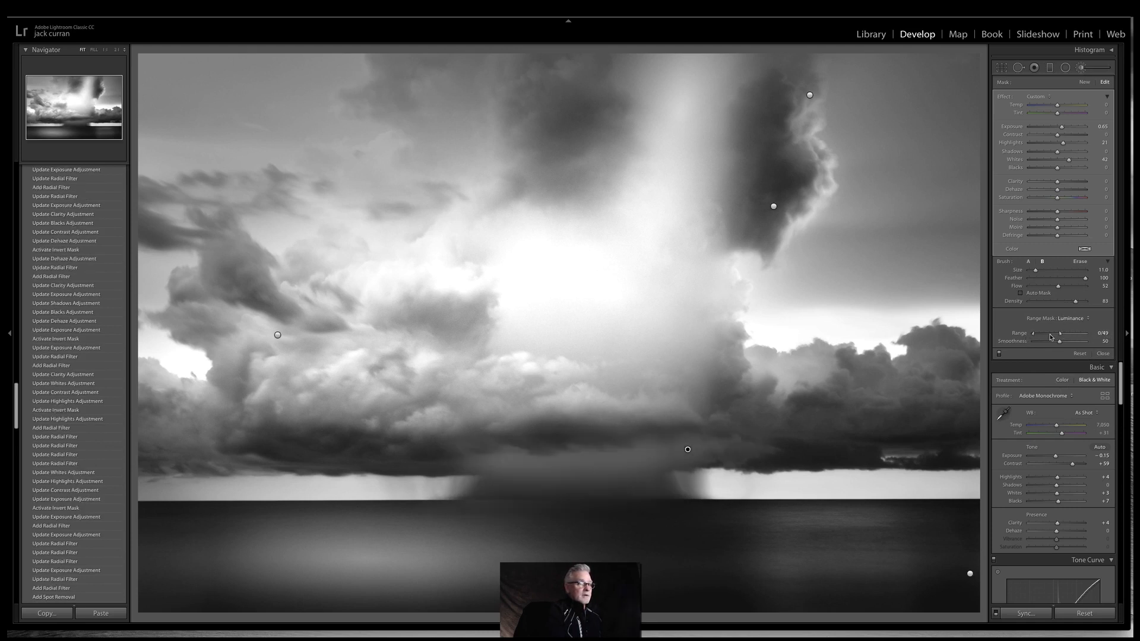
left_click_drag(1046, 337, 1038, 340)
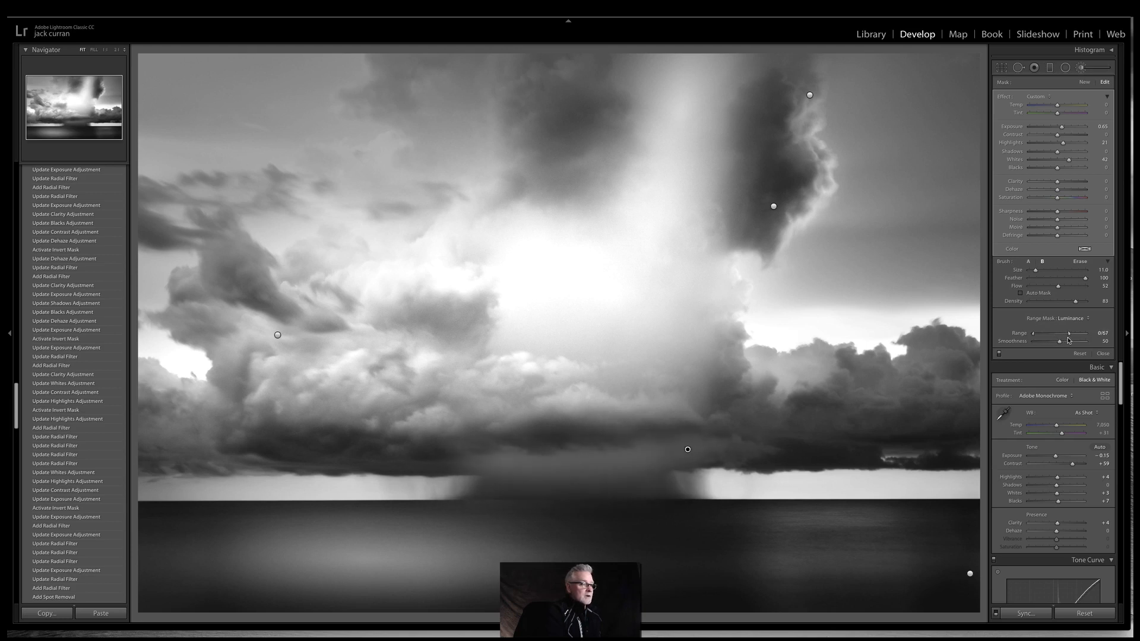
mouse_move(1069, 341)
left_mouse_down()
mouse_move(1047, 335)
mouse_move(1070, 333)
left_mouse_up()
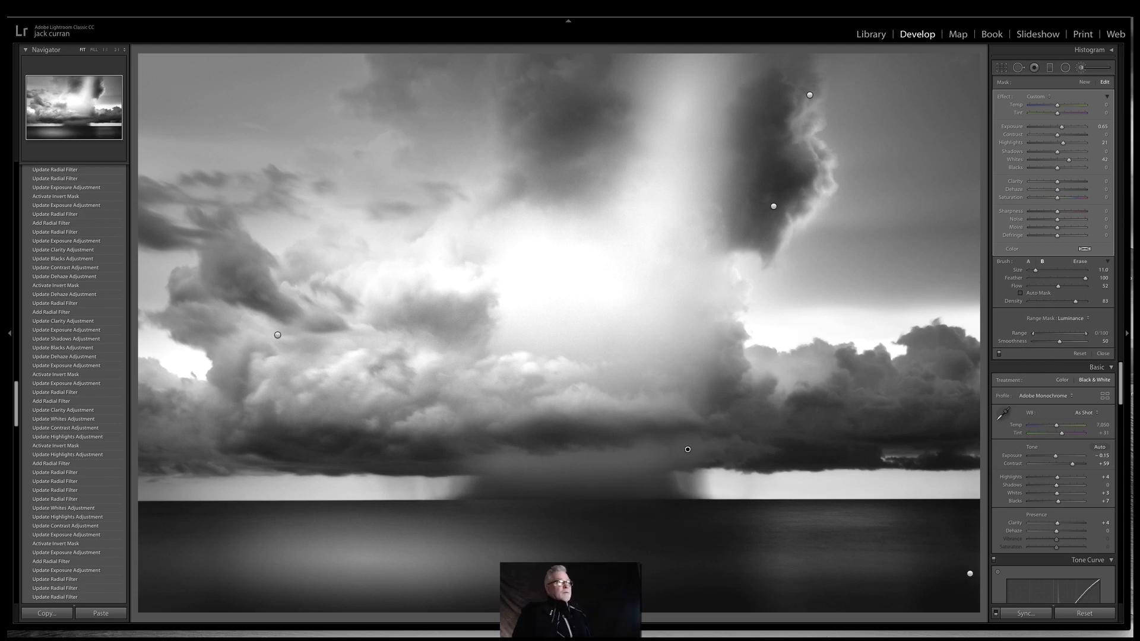
Paint a new size 5 brush adjustment along the cloud bank's dark underside with exposure −0.37 and shadows −15.
left_click(1077, 69)
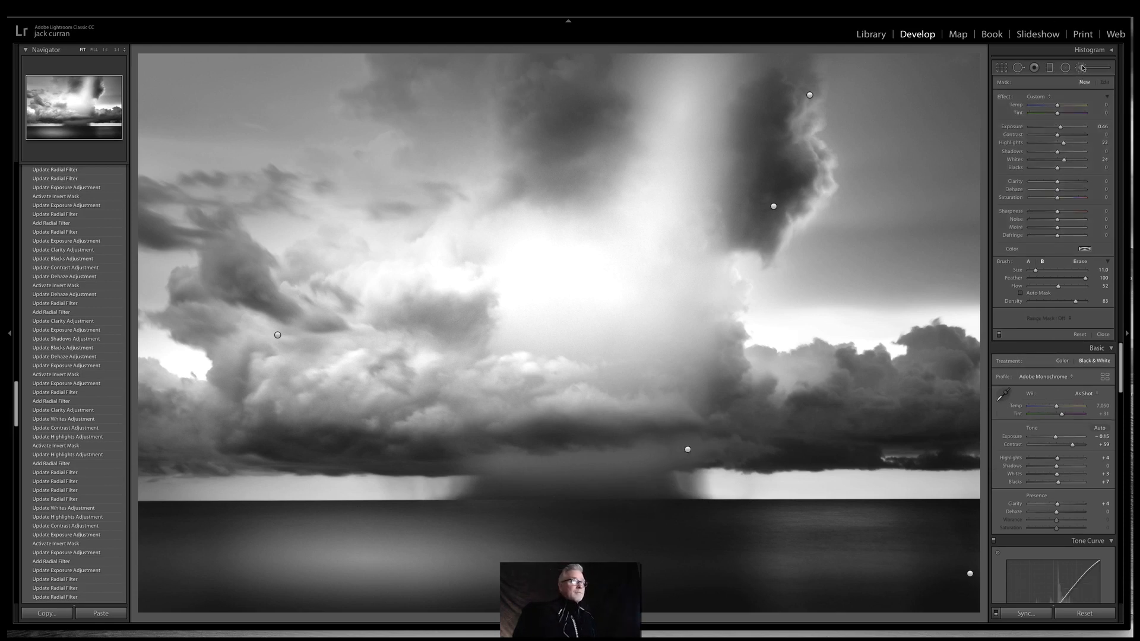
scroll(636, 433, "down", 3)
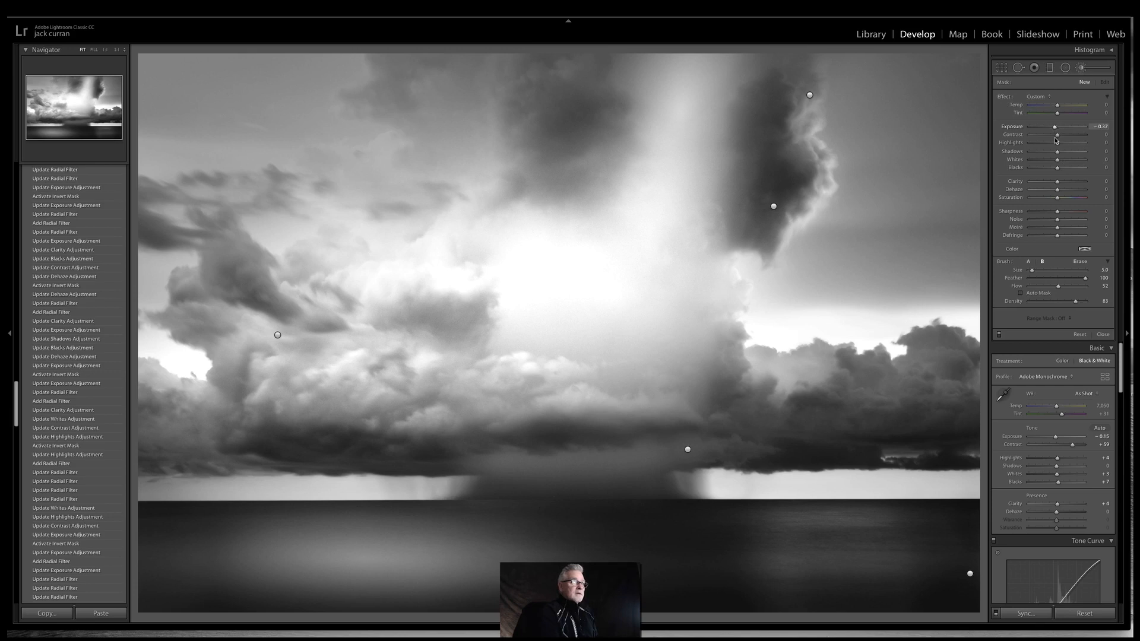
left_click_drag(1057, 156, 1053, 155)
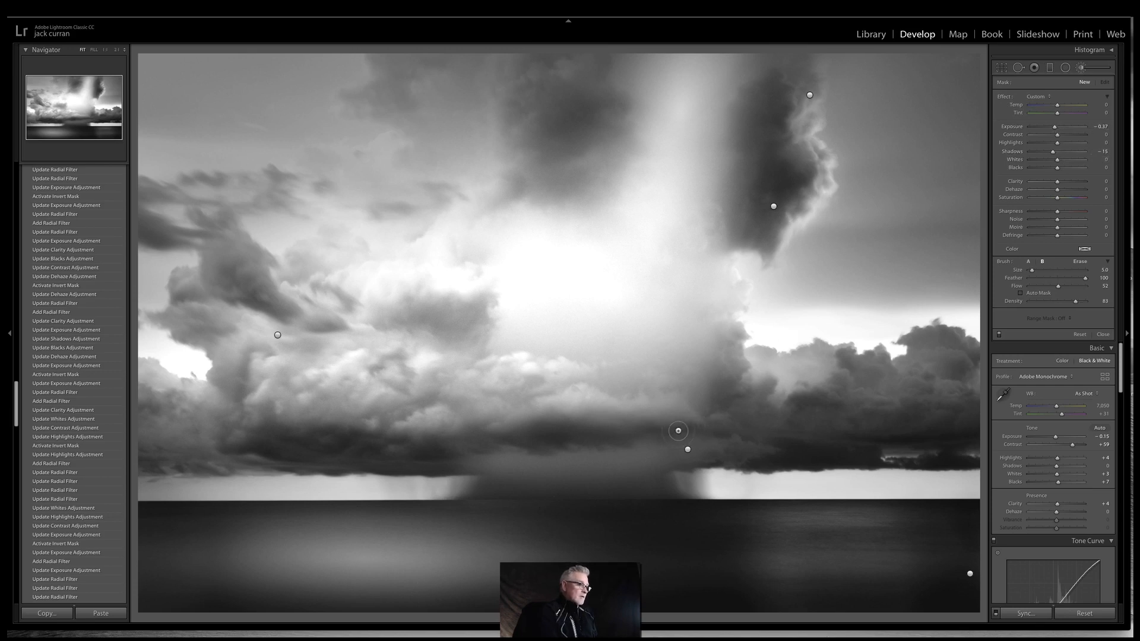
left_click(550, 447)
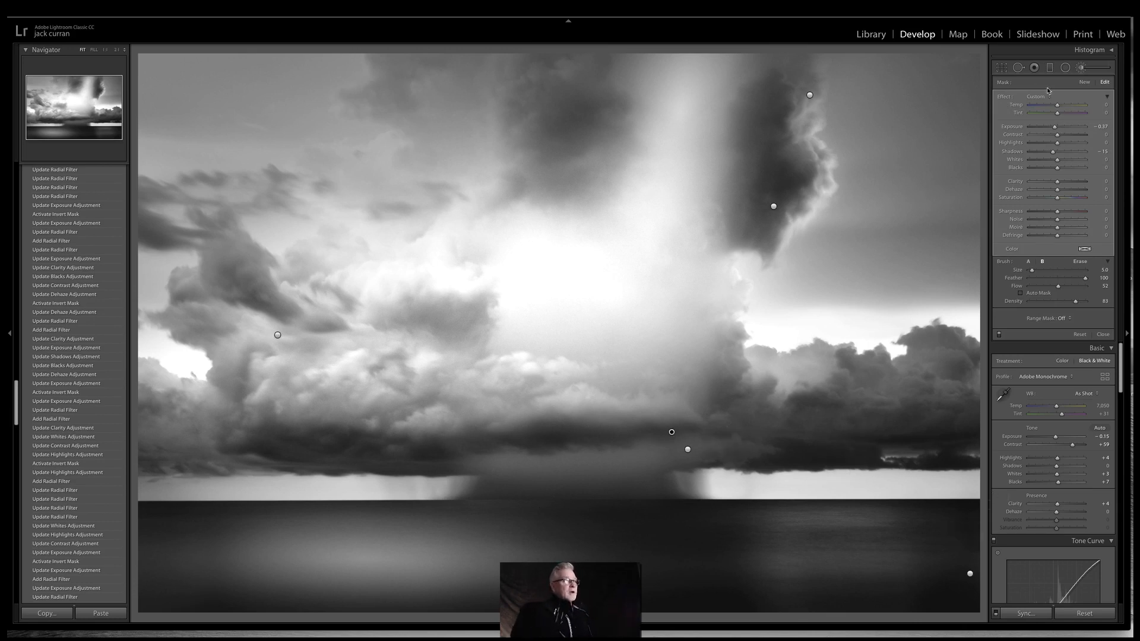
Survey the three seascape versions in the Library and drop the newly edited one from the comparison.
left_click(871, 35)
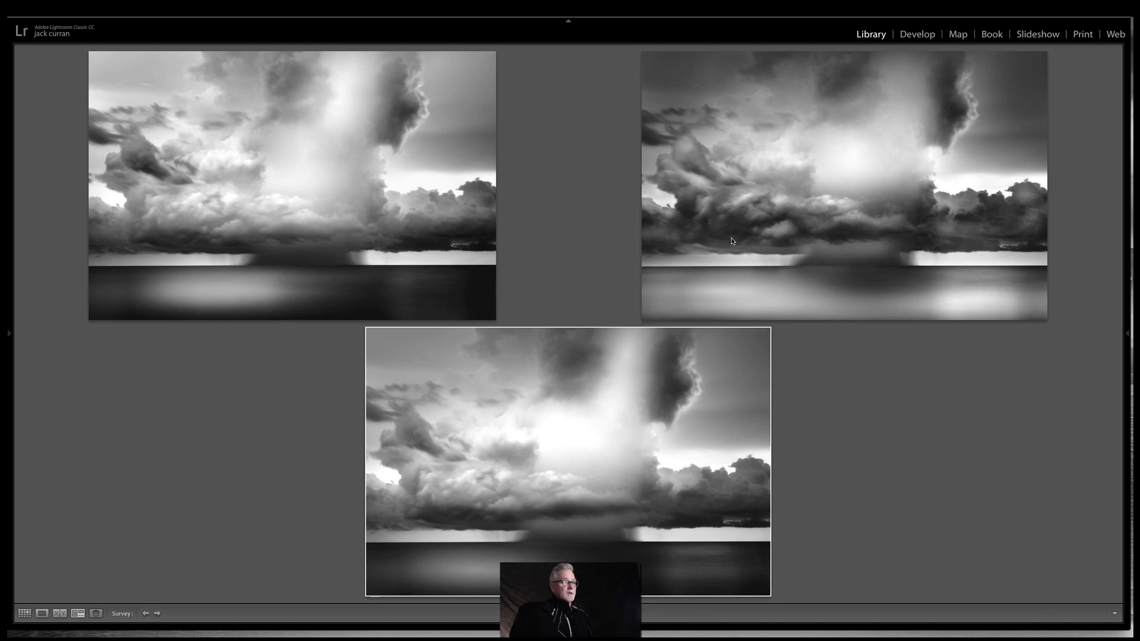
left_click(360, 275)
left_click(529, 544, "ctrl")
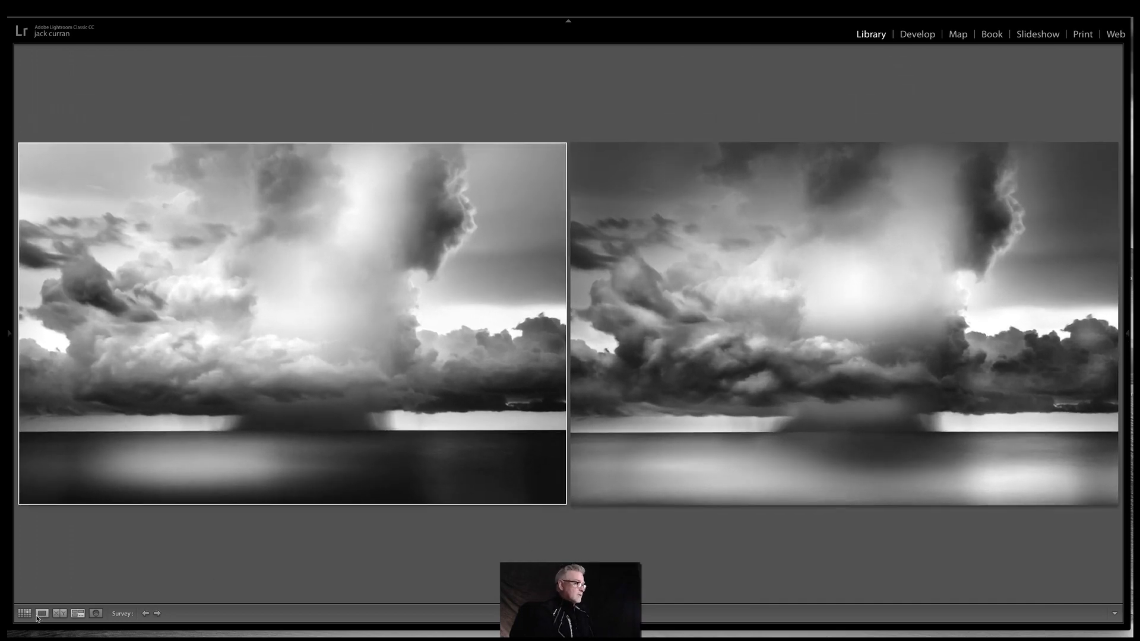
Return to the collection's grid view, look through it, and shrink the thumbnails to fit all photos on screen.
left_click(24, 613)
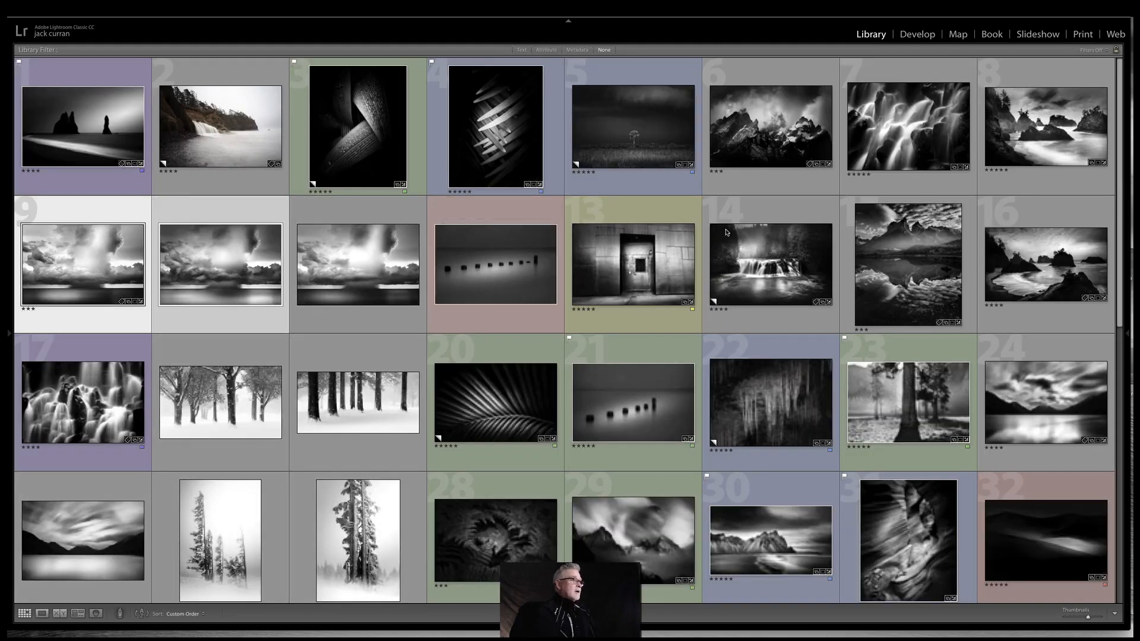
scroll(260, 494, "down", 10)
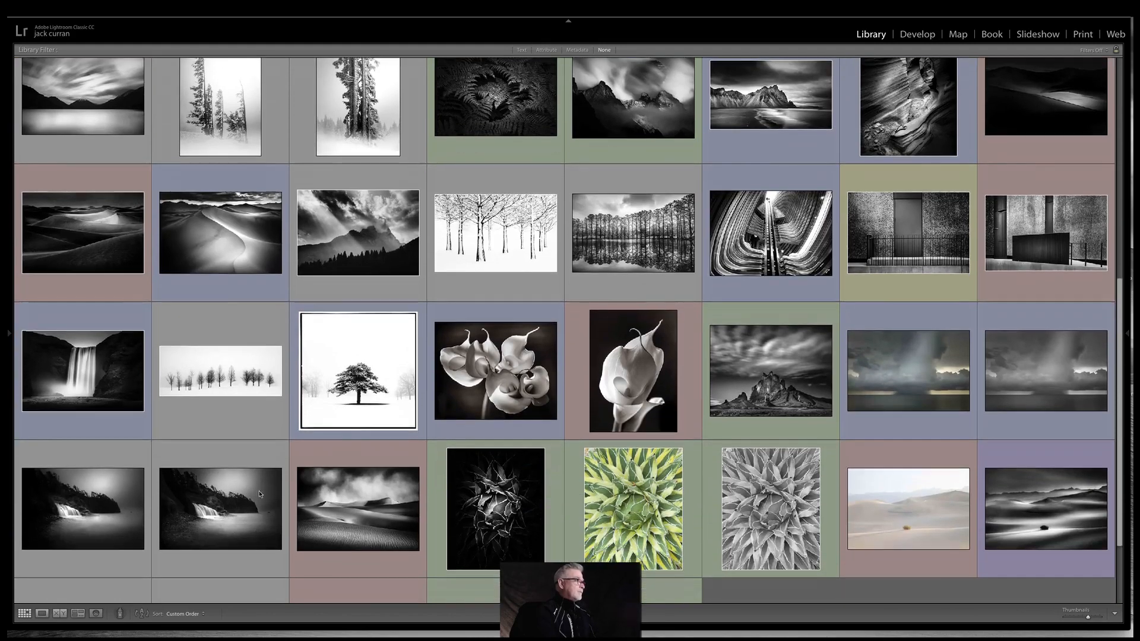
scroll(260, 494, "up", 10)
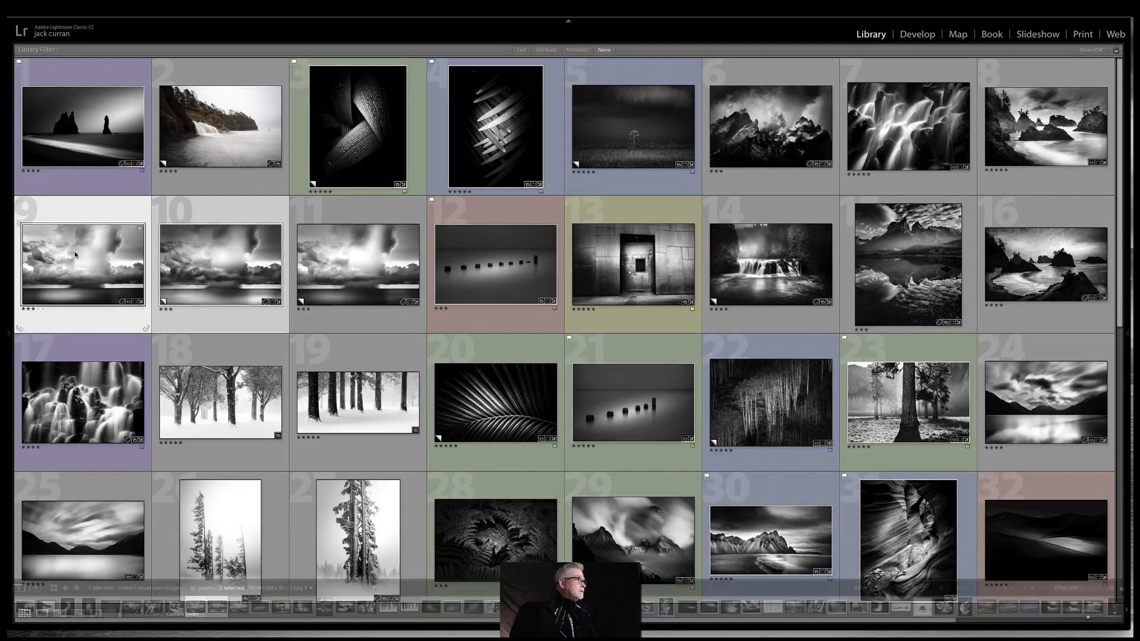
left_click_drag(1089, 618, 1038, 624)
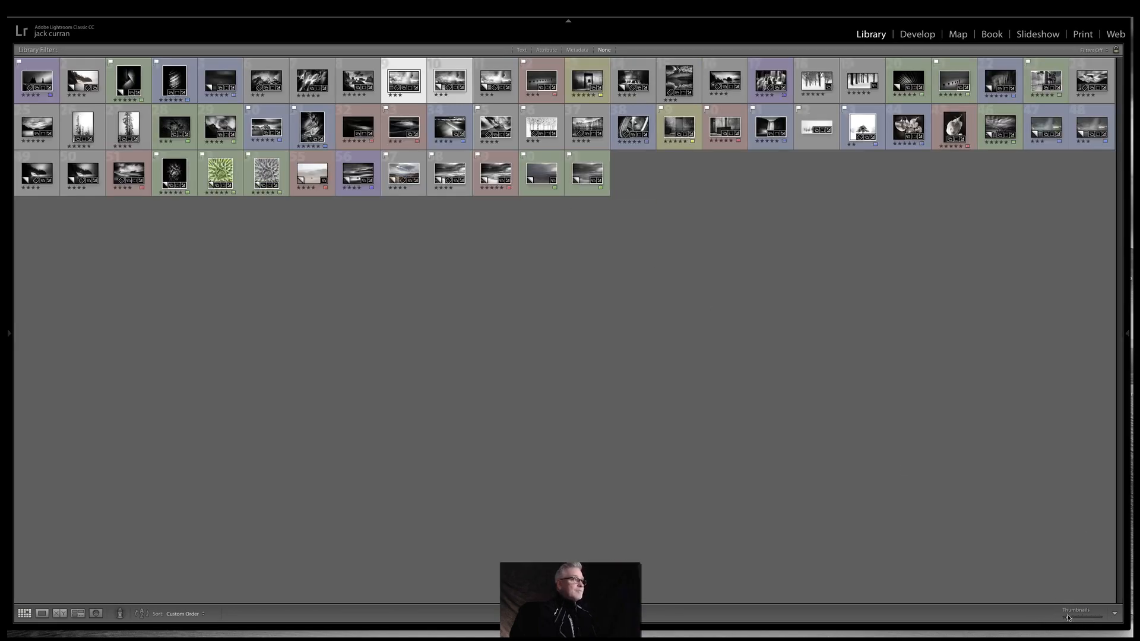
Select photos 9 and 11, the first and third seascape versions, and compare them side by side in Survey view.
left_click(409, 66)
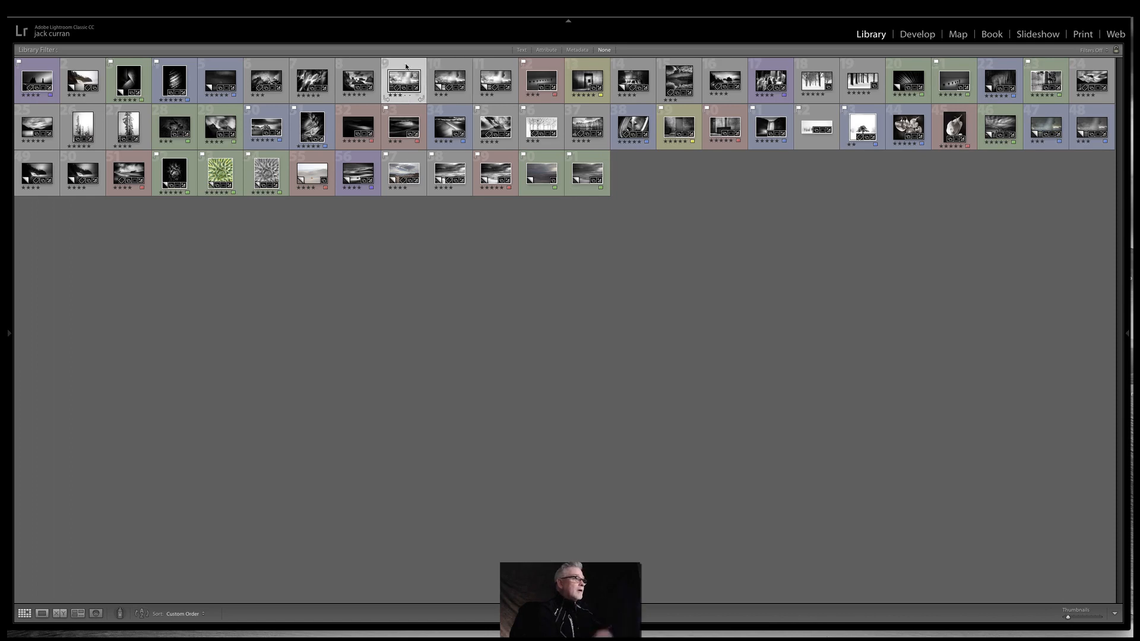
left_click(495, 71, "ctrl")
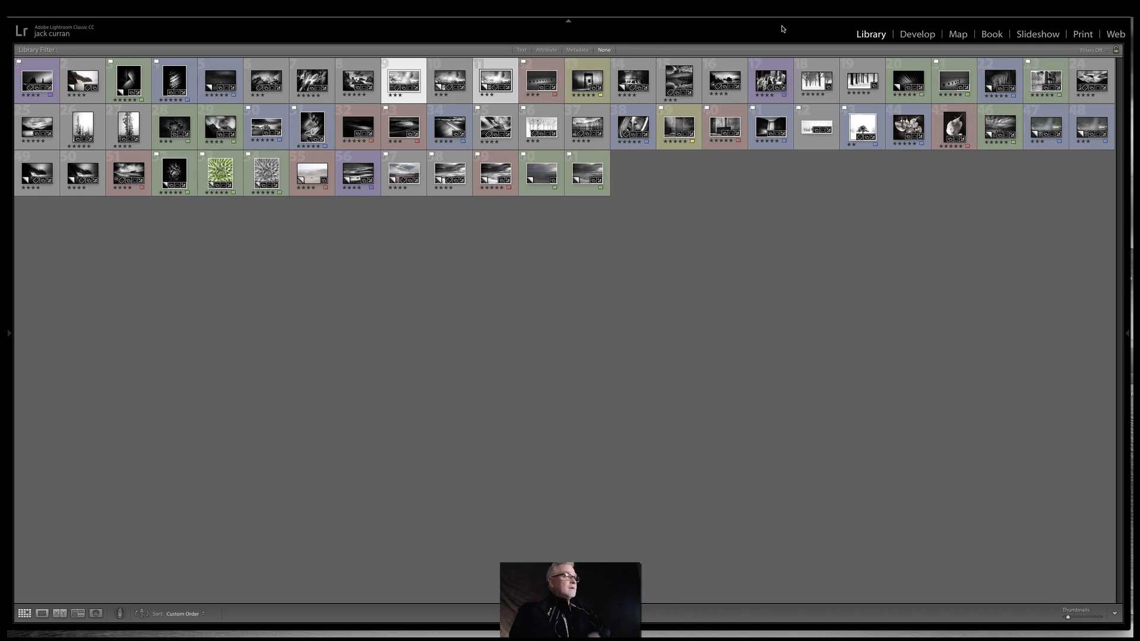
mouse_move(75, 627)
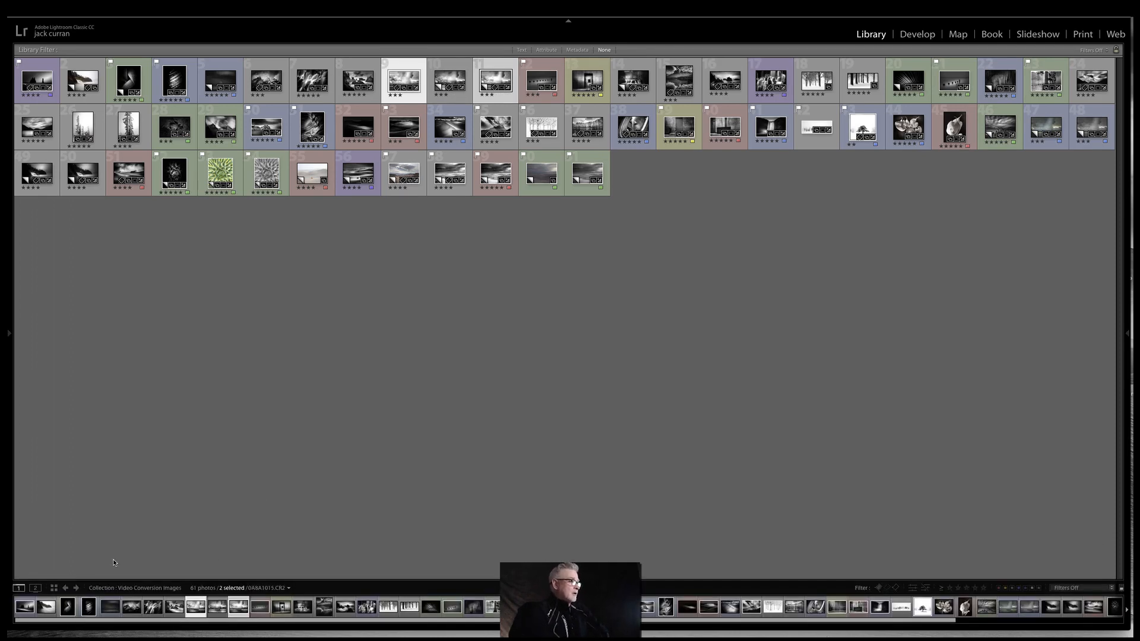
left_click(78, 614)
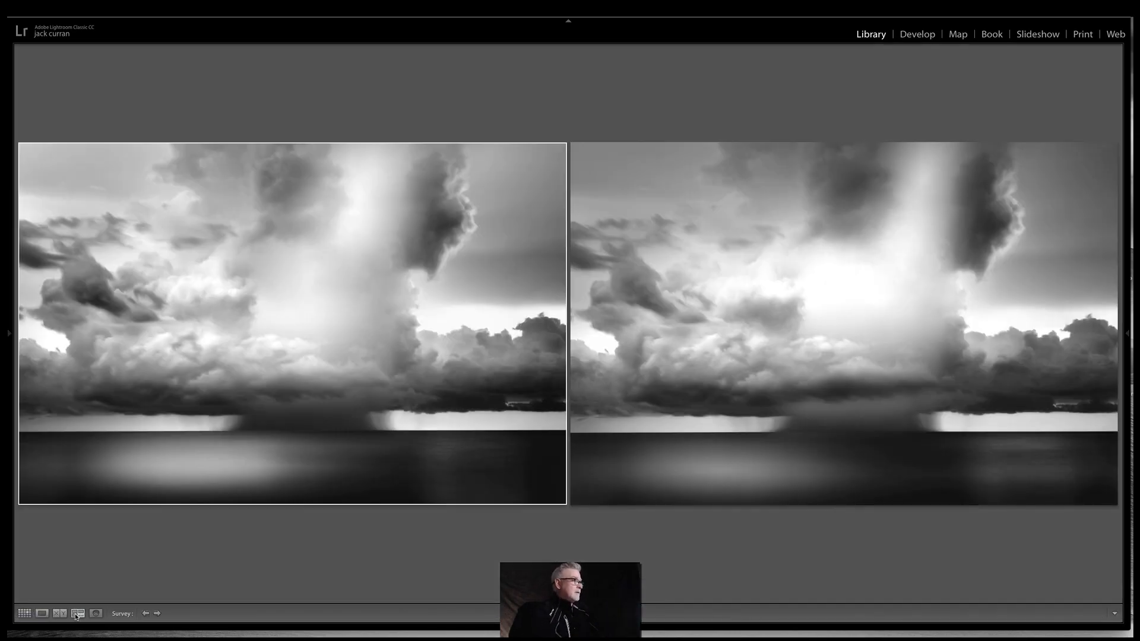